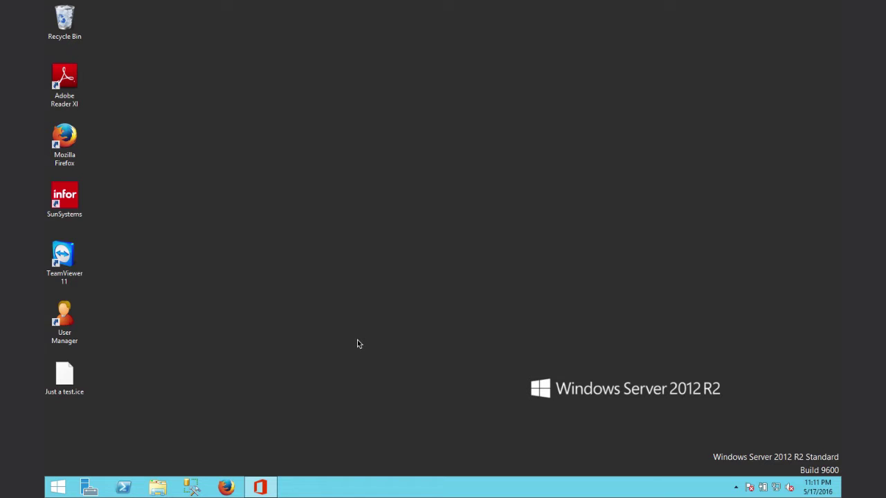
- Browse File Explorer to C:\SunPlus62 and select its 3-QA 10.1.18 folder
{"action": "left_click", "coordinate": [159, 490]}
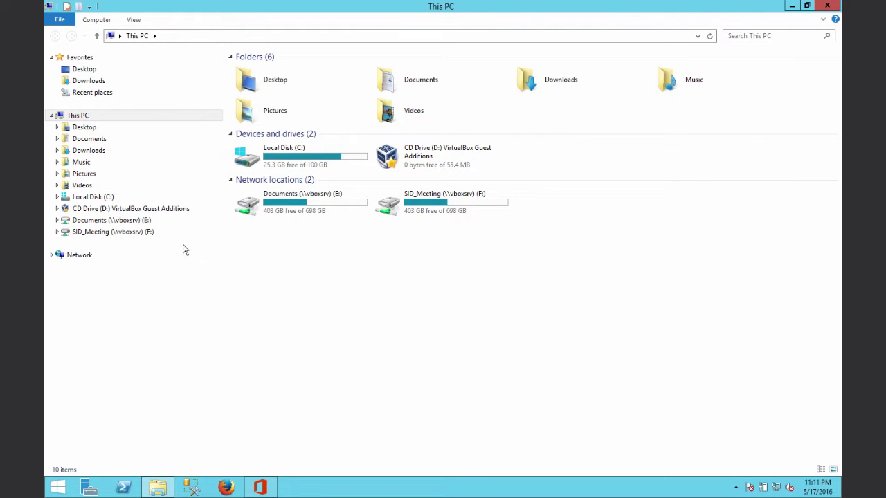
{"action": "left_click", "coordinate": [111, 199]}
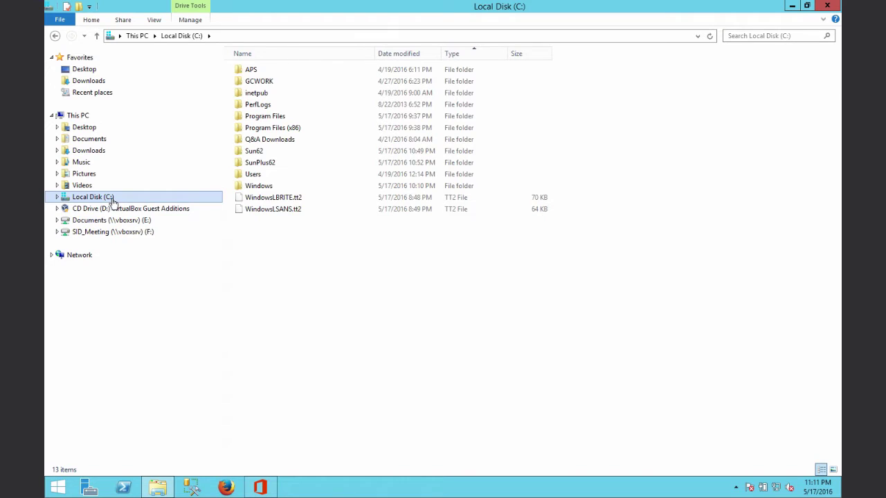
{"action": "left_click", "coordinate": [263, 166]}
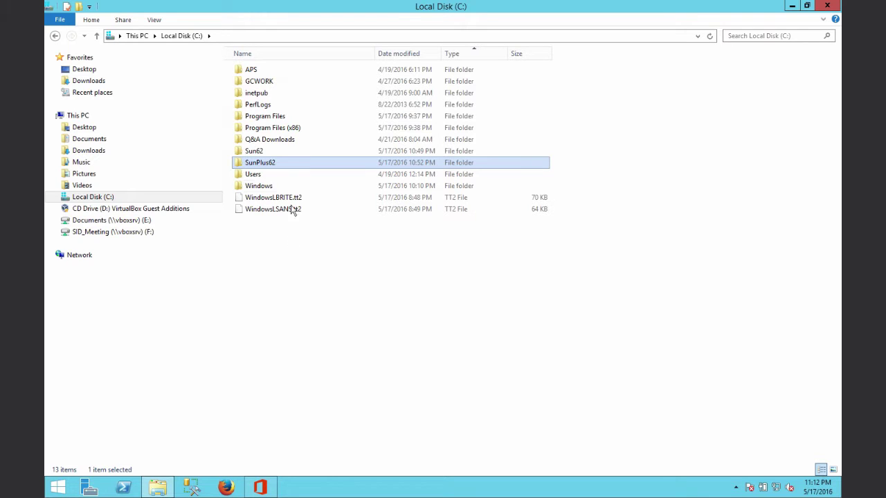
{"action": "mouse_move", "coordinate": [264, 168]}
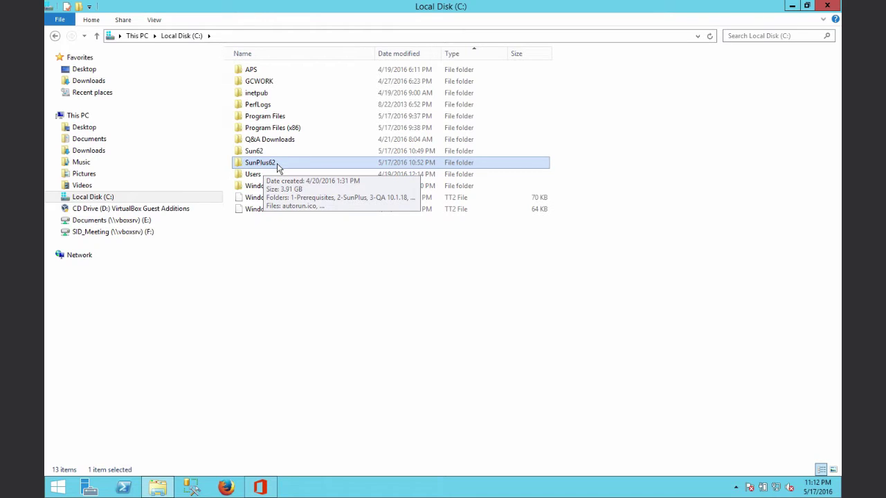
{"action": "double_click", "coordinate": [276, 166]}
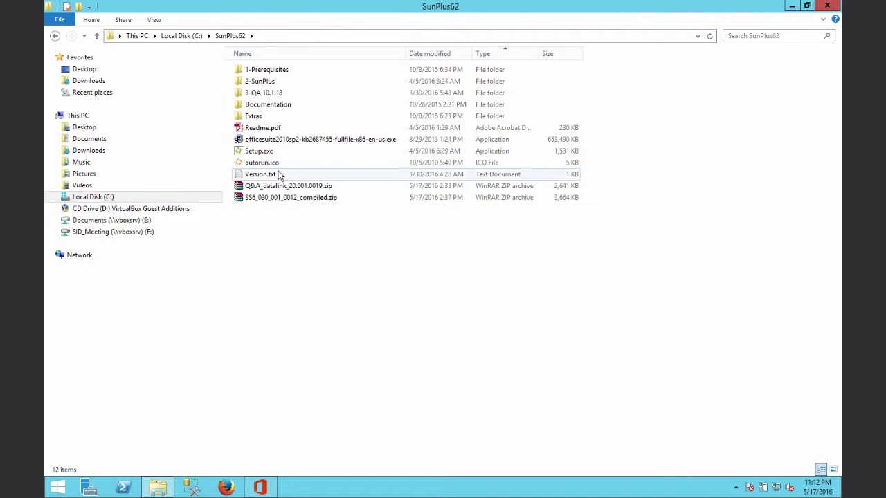
{"action": "left_click", "coordinate": [266, 95]}
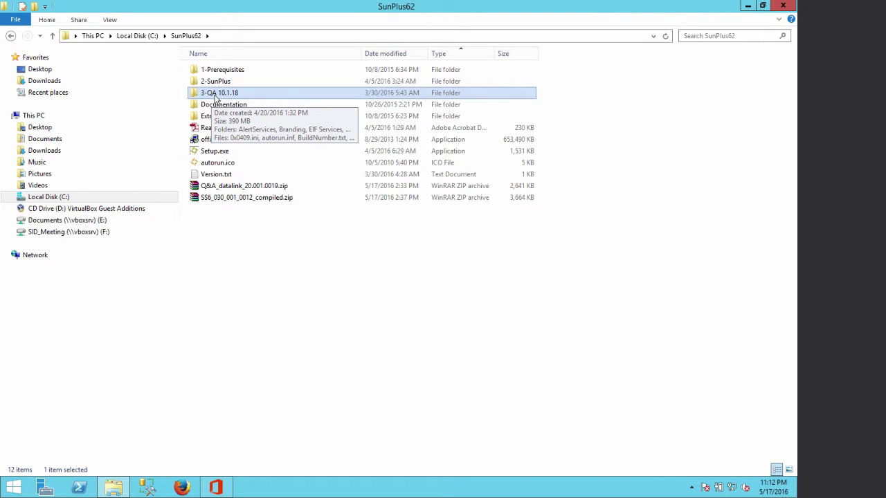
- Open the 3-QA 10.1.18 folder to list its 35 items, including setup.exe and Conndetails.txt
{"action": "double_click", "coordinate": [215, 98]}
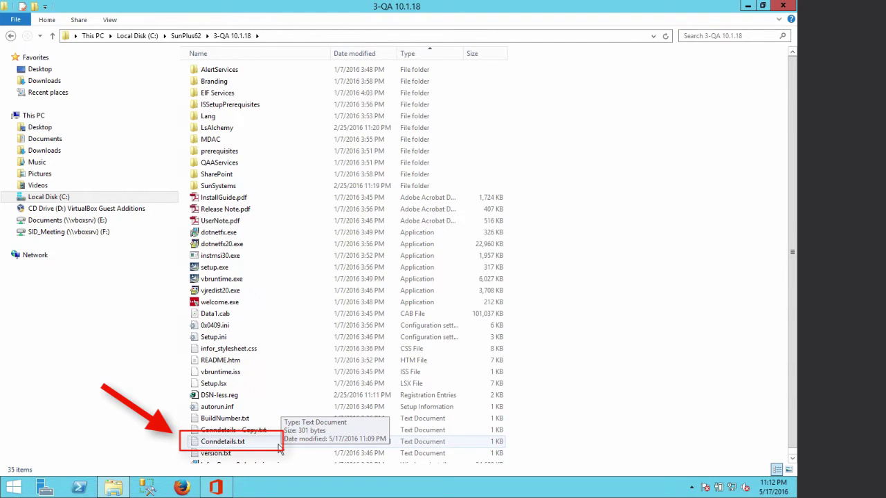
- Open Conndetails.txt in Notepad and examine the SS4, SS5 and SS6 connection flags
{"action": "double_click", "coordinate": [279, 448]}
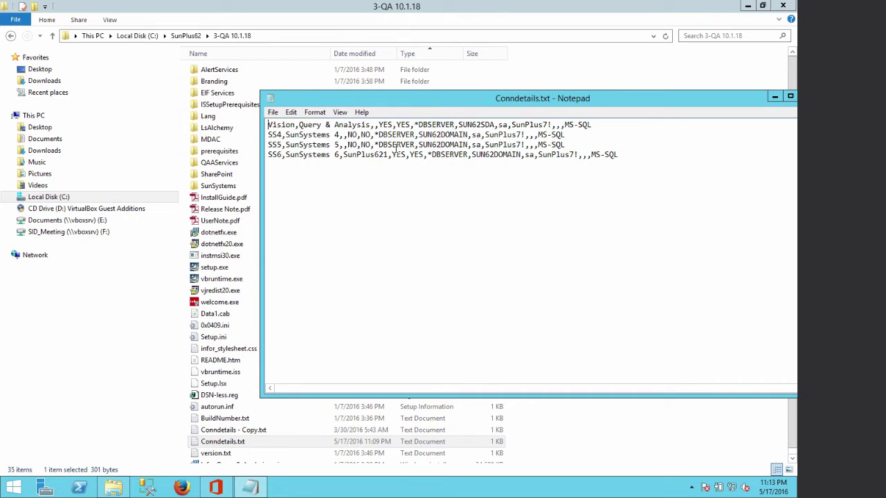
{"action": "left_click_drag", "start_coordinate": [371, 144], "coordinate": [348, 145]}
{"action": "left_click_drag", "start_coordinate": [269, 136], "coordinate": [282, 135]}
{"action": "left_click_drag", "start_coordinate": [348, 135], "coordinate": [374, 135]}
{"action": "left_click_drag", "start_coordinate": [283, 146], "coordinate": [269, 145]}
{"action": "left_click", "coordinate": [348, 145]}
{"action": "left_click", "coordinate": [278, 155]}
{"action": "left_click", "coordinate": [411, 156]}
{"action": "left_click_drag", "start_coordinate": [283, 145], "coordinate": [267, 146]}
- Change the SS5 line's NO,NO flags to YES,YES, then save and close Conndetails.txt
{"action": "double_click", "coordinate": [351, 145]}
{"action": "type", "text": "YES"}
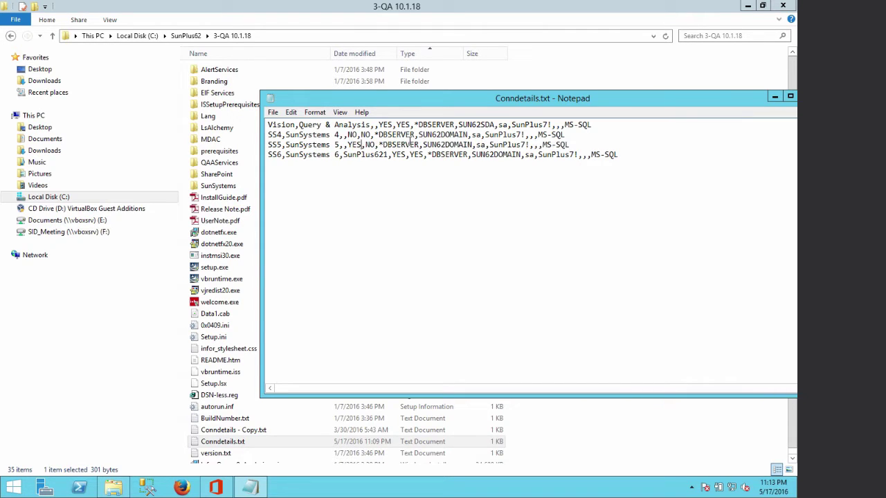
{"action": "double_click", "coordinate": [370, 144]}
{"action": "type", "text": "YES"}
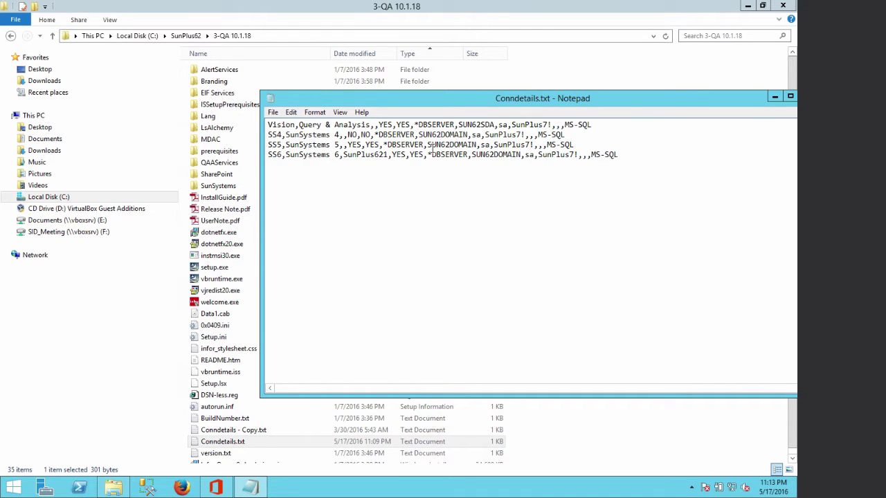
{"action": "left_click", "coordinate": [273, 113]}
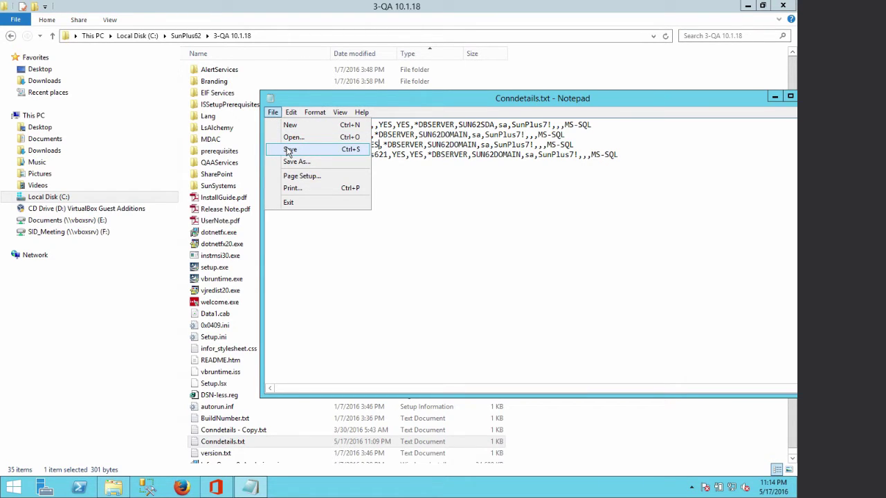
{"action": "left_click", "coordinate": [290, 152]}
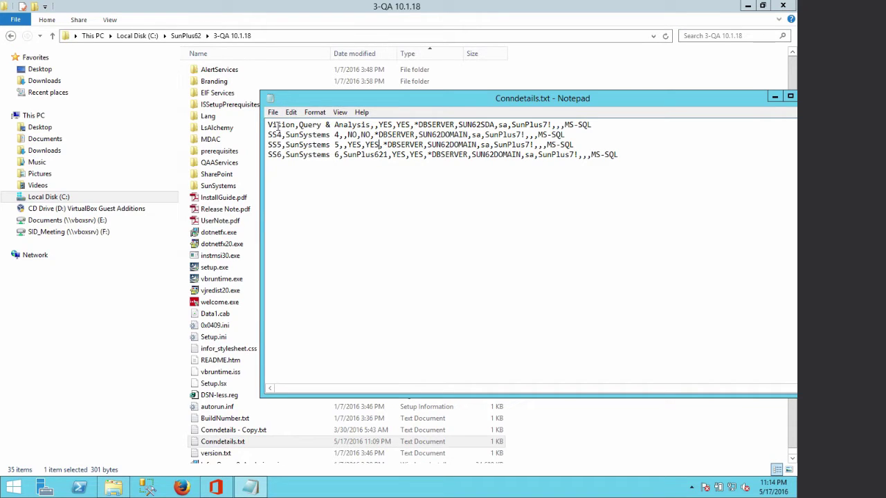
{"action": "left_click", "coordinate": [274, 115]}
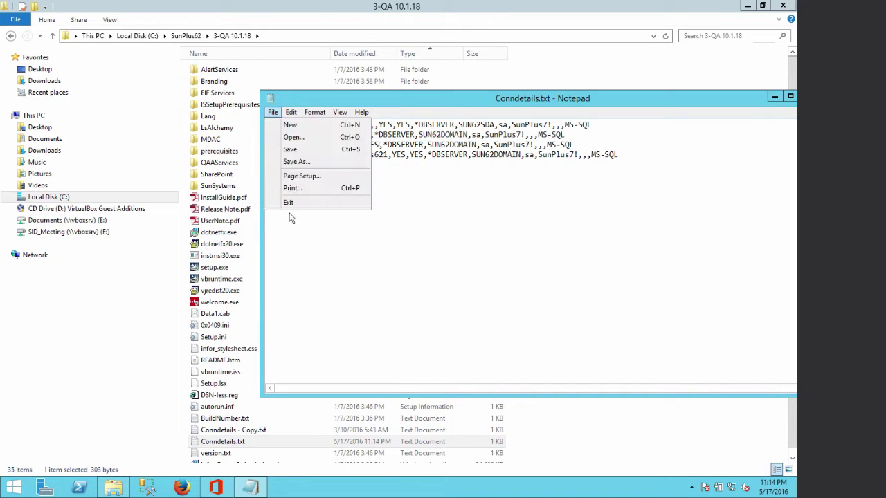
{"action": "left_click", "coordinate": [286, 210]}
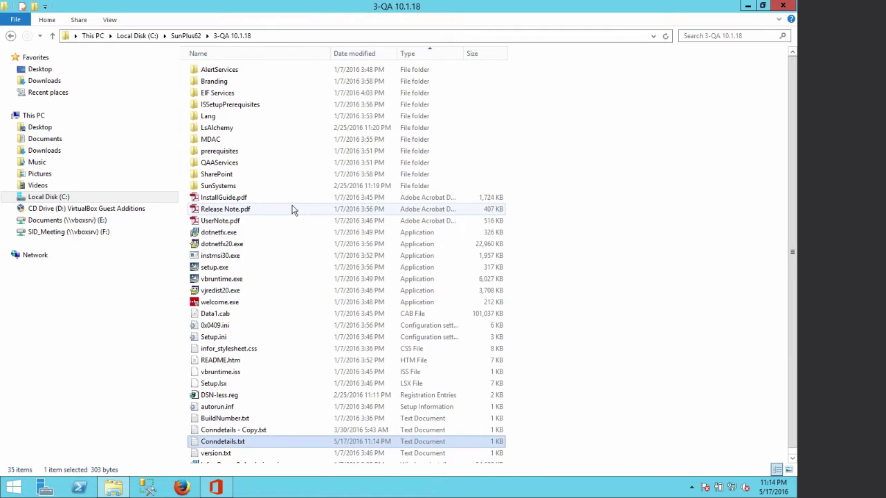
{"action": "left_click", "coordinate": [229, 271]}
- Run setup.exe and install with the default folder, blank Q&A Services location and Complete setup type
{"action": "double_click", "coordinate": [220, 272]}
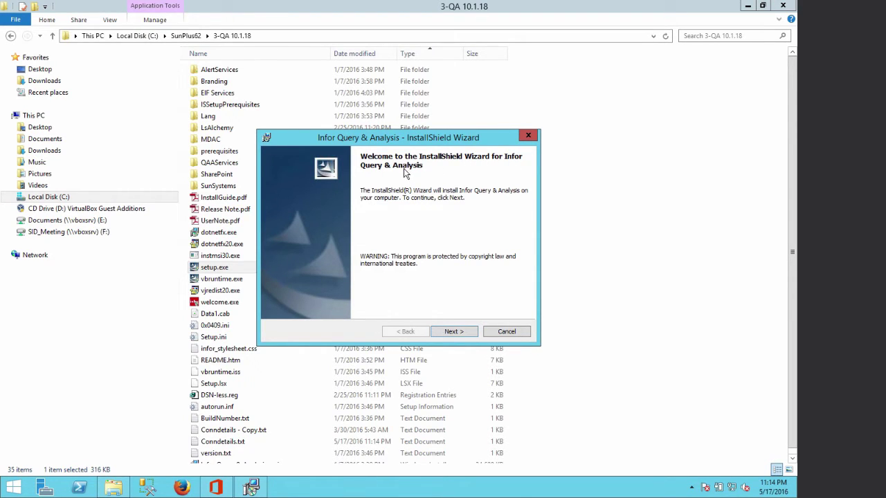
{"action": "left_click", "coordinate": [450, 335]}
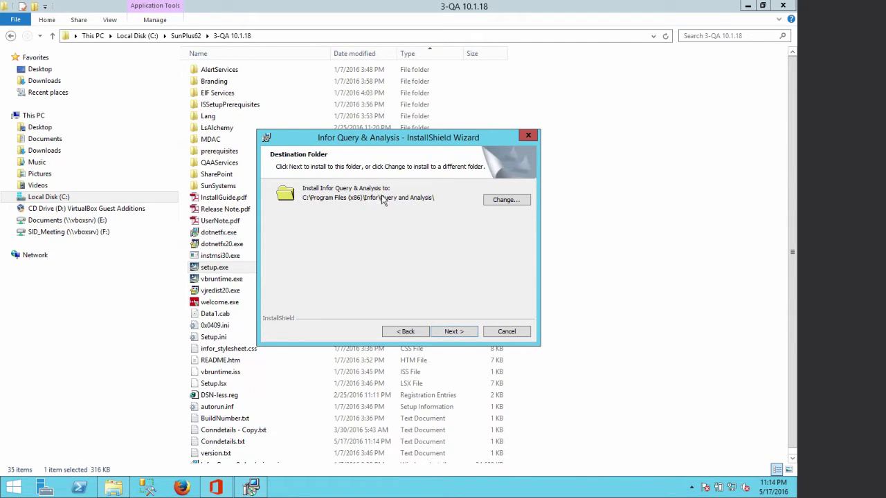
{"action": "left_click", "coordinate": [459, 332]}
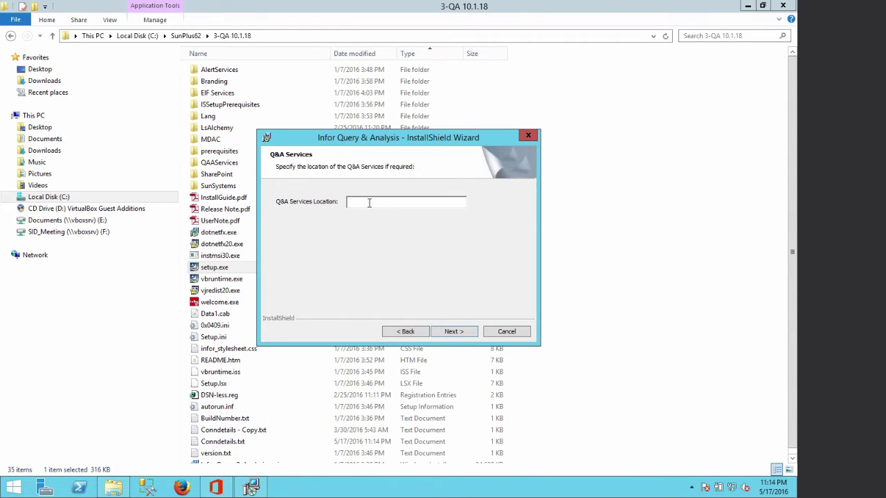
{"action": "left_click", "coordinate": [451, 333]}
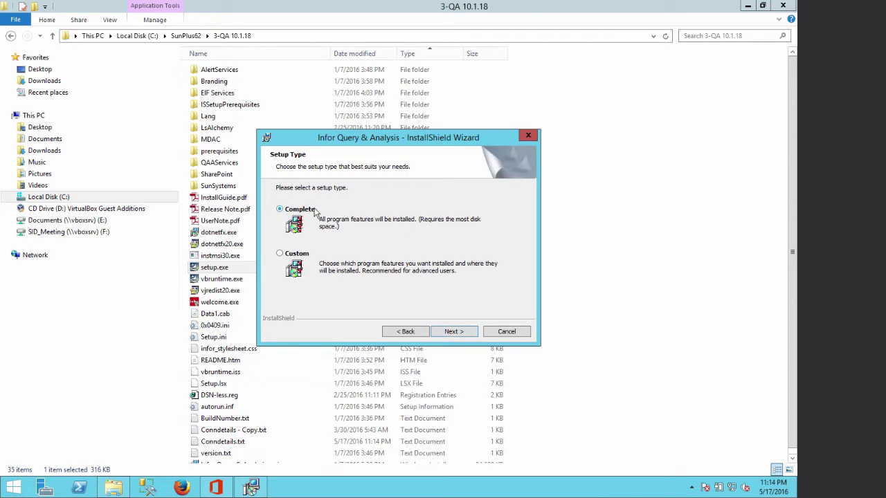
{"action": "left_click", "coordinate": [456, 334]}
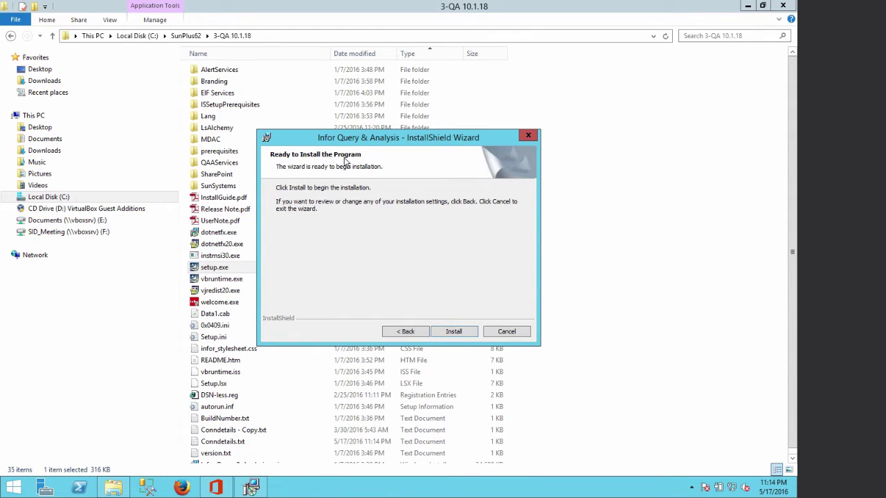
{"action": "left_click", "coordinate": [459, 336]}
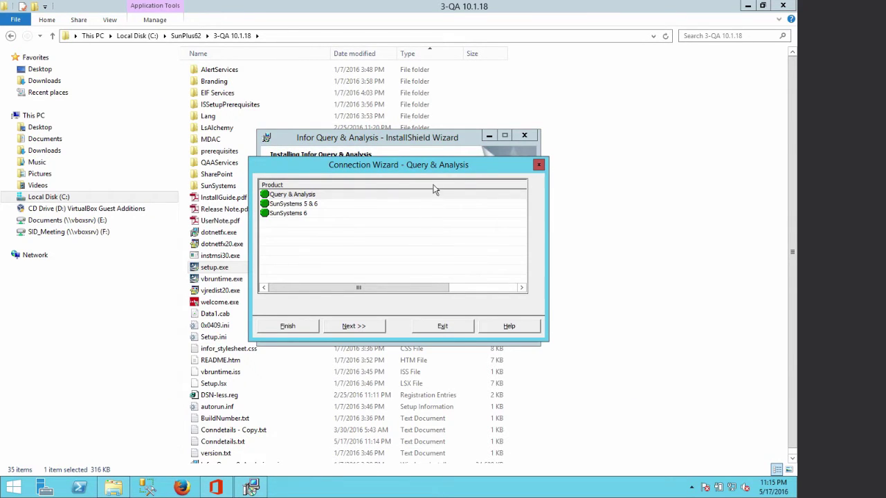
- Select Query & Analysis in the Connection Wizard product list and continue to its database page
{"action": "left_click_drag", "start_coordinate": [448, 166], "coordinate": [591, 159]}
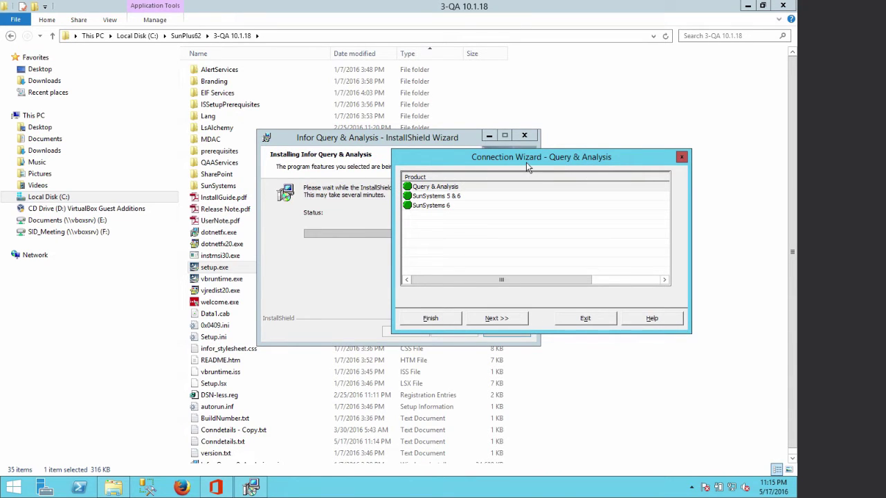
{"action": "left_click", "coordinate": [435, 188]}
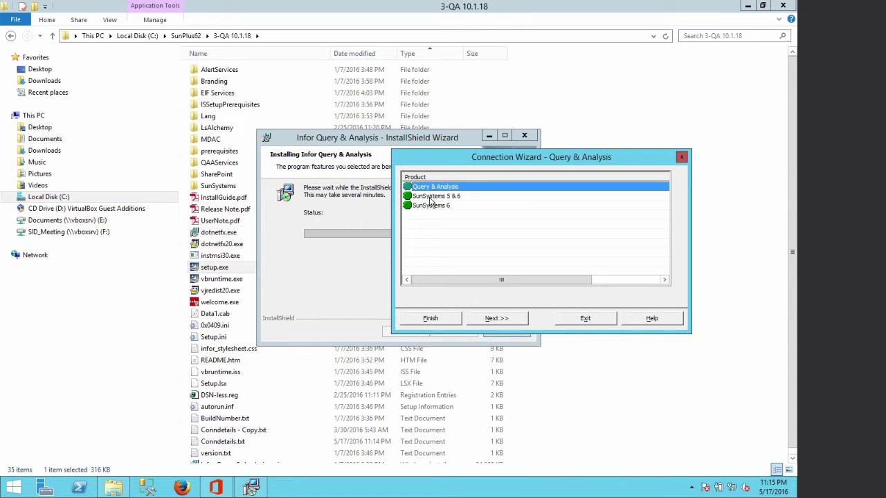
{"action": "left_click", "coordinate": [431, 198]}
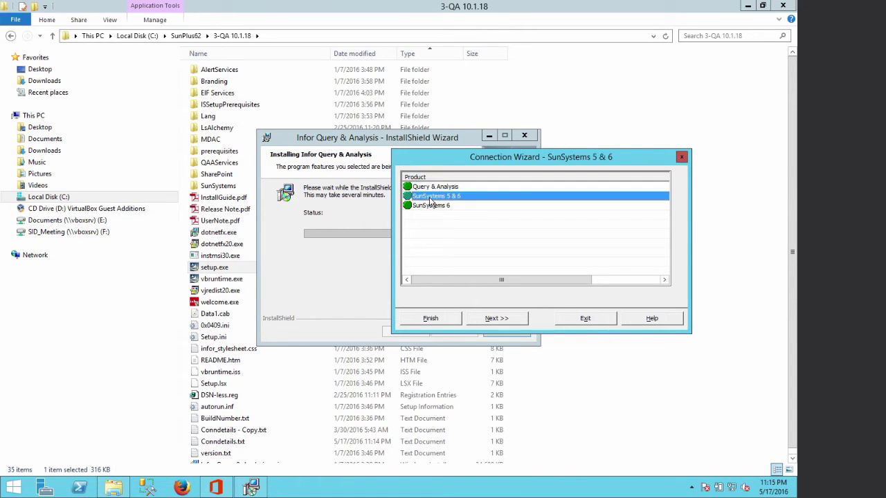
{"action": "left_click", "coordinate": [425, 207]}
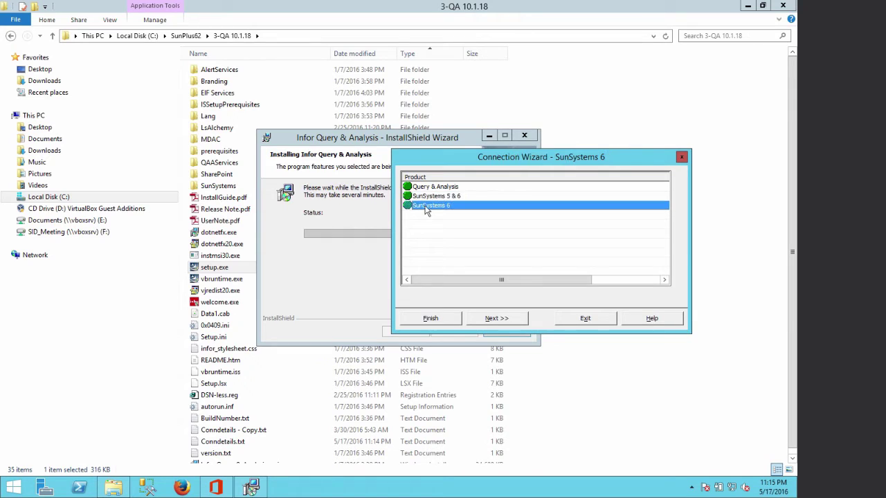
{"action": "left_click", "coordinate": [435, 189]}
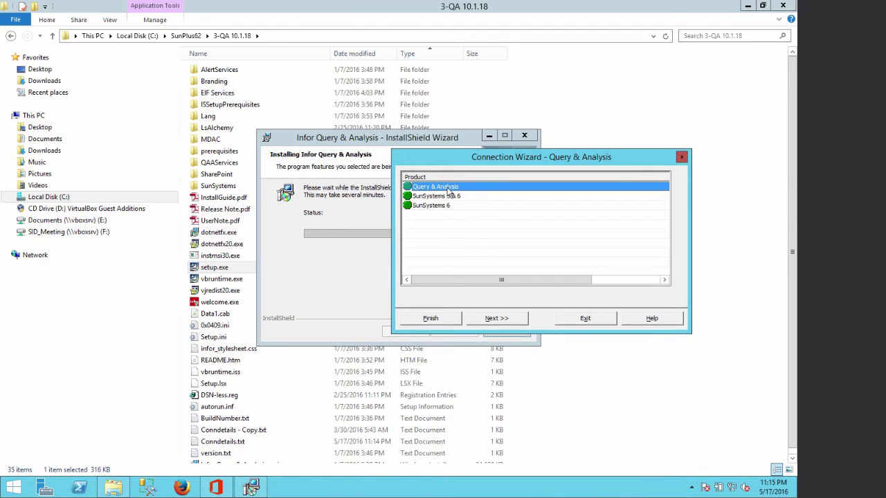
{"action": "left_click", "coordinate": [485, 321]}
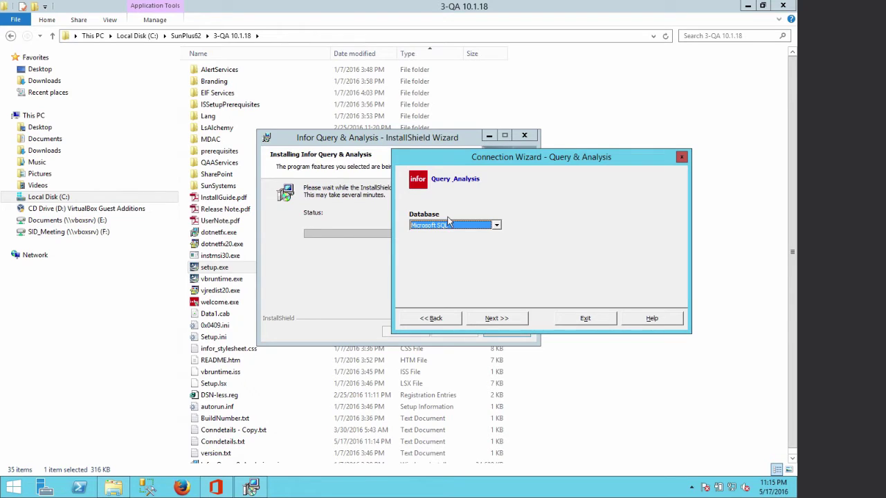
- Set the Query & Analysis data source to A11111, database to SunSystemsData, with Windows authentication
{"action": "left_click", "coordinate": [487, 319]}
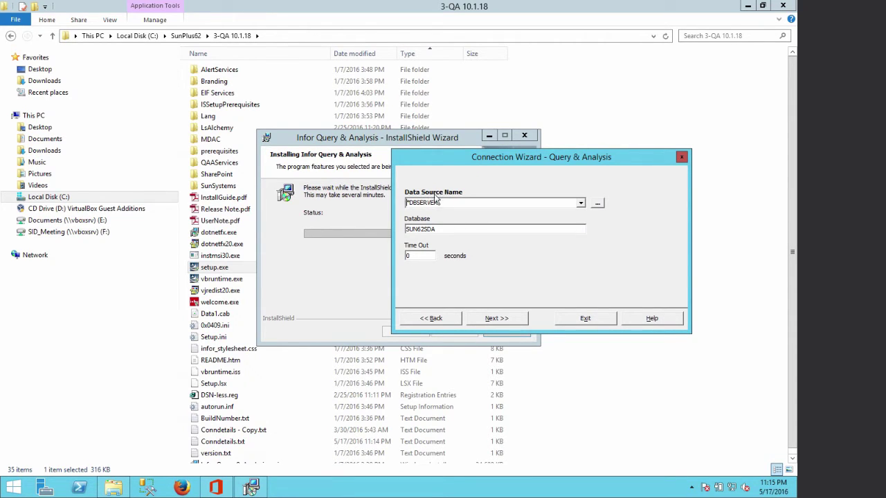
{"action": "left_click_drag", "start_coordinate": [408, 203], "coordinate": [481, 201]}
{"action": "type", "text": "A11111"}
{"action": "left_click_drag", "start_coordinate": [455, 231], "coordinate": [407, 231]}
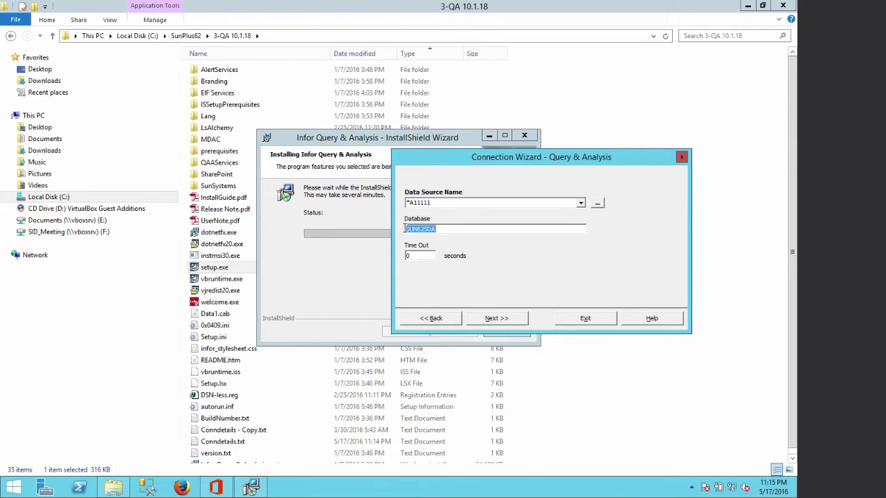
{"action": "type", "text": "SunSystemsData"}
{"action": "left_click", "coordinate": [485, 322]}
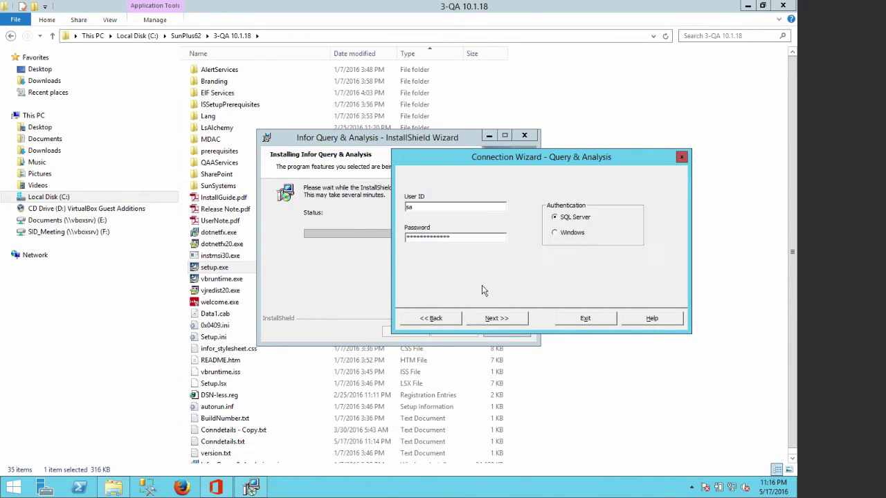
{"action": "left_click", "coordinate": [561, 235]}
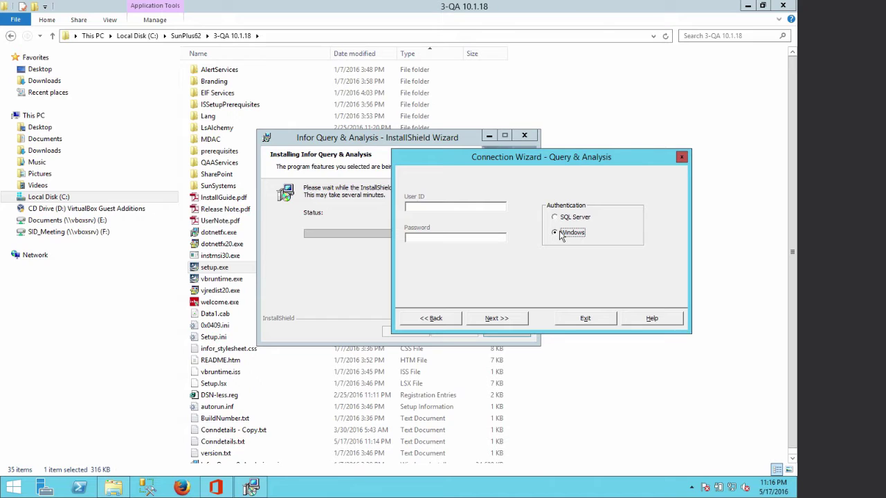
{"action": "left_click", "coordinate": [500, 321]}
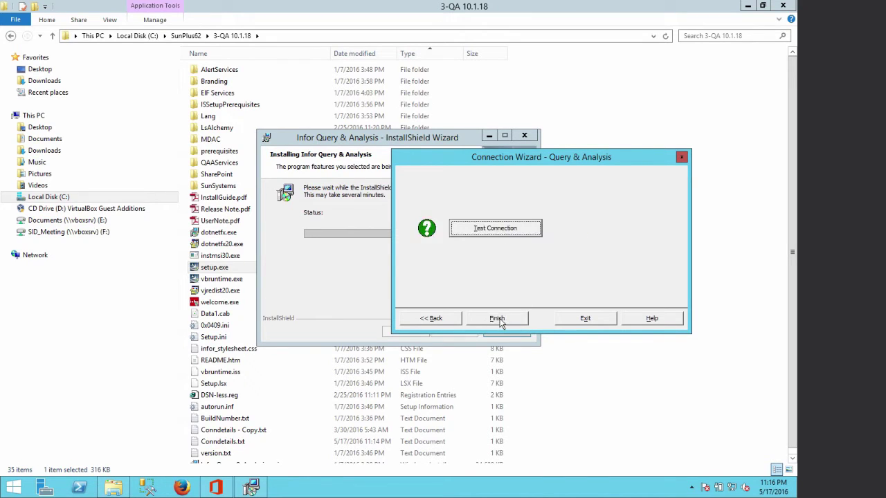
- Test the Query & Analysis connection successfully and finish its setup
{"action": "left_click", "coordinate": [503, 231]}
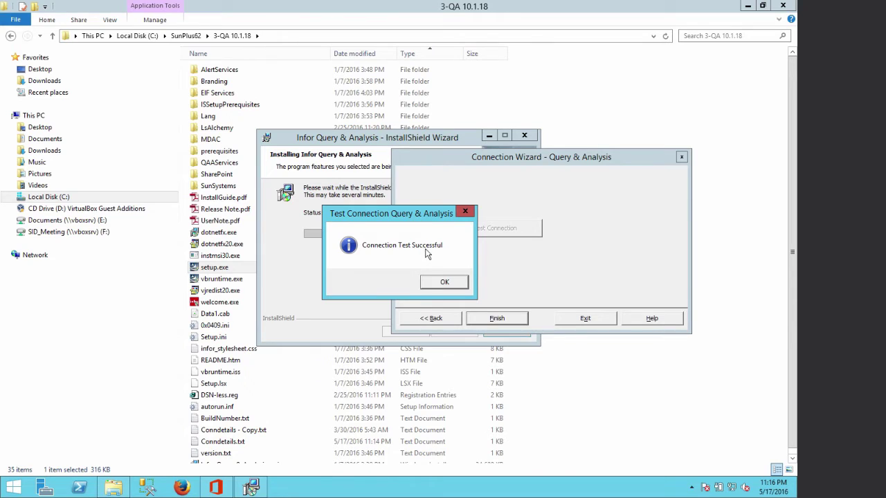
{"action": "left_click", "coordinate": [443, 284]}
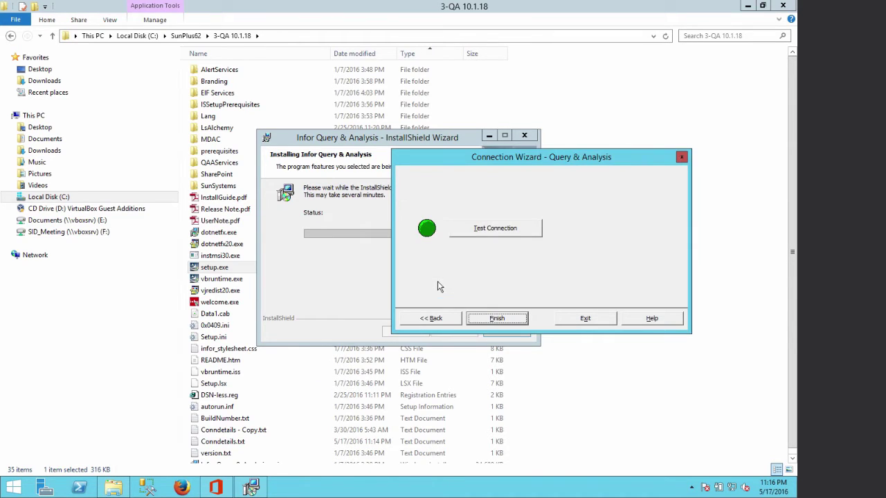
{"action": "left_click", "coordinate": [493, 320]}
{"action": "left_click", "coordinate": [446, 197]}
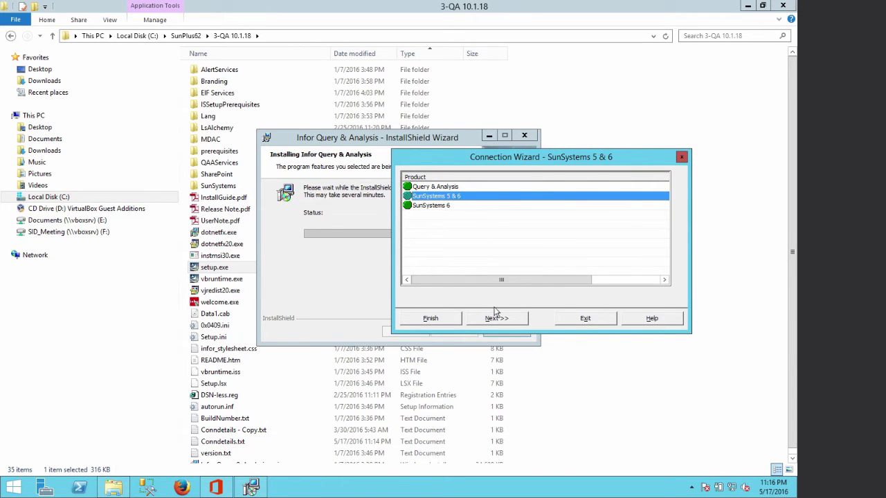
- Point SunSystems 5 & 6 to data source a11111 and database SunSystemsDomain with Windows authentication
{"action": "left_click", "coordinate": [495, 318]}
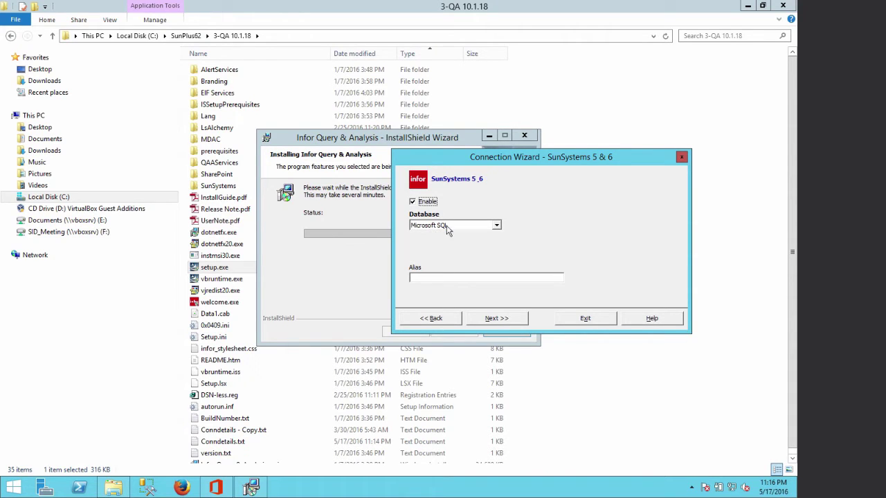
{"action": "left_click", "coordinate": [498, 321]}
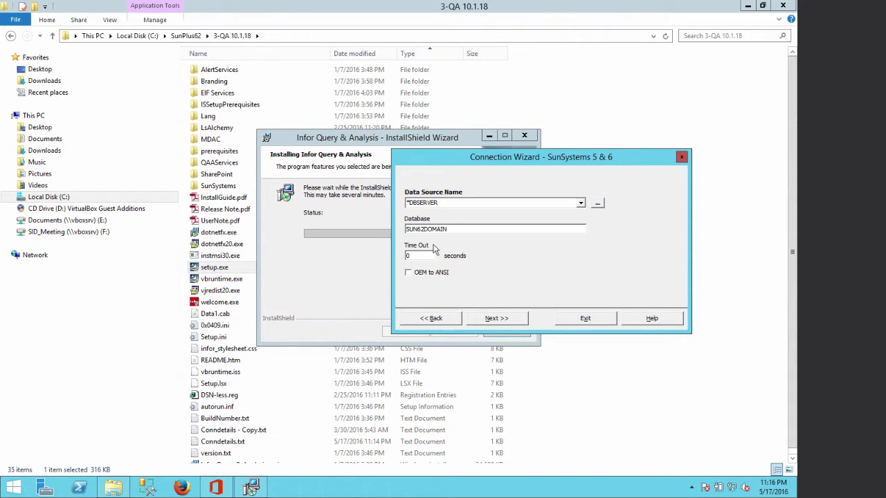
{"action": "left_click_drag", "start_coordinate": [408, 203], "coordinate": [477, 203]}
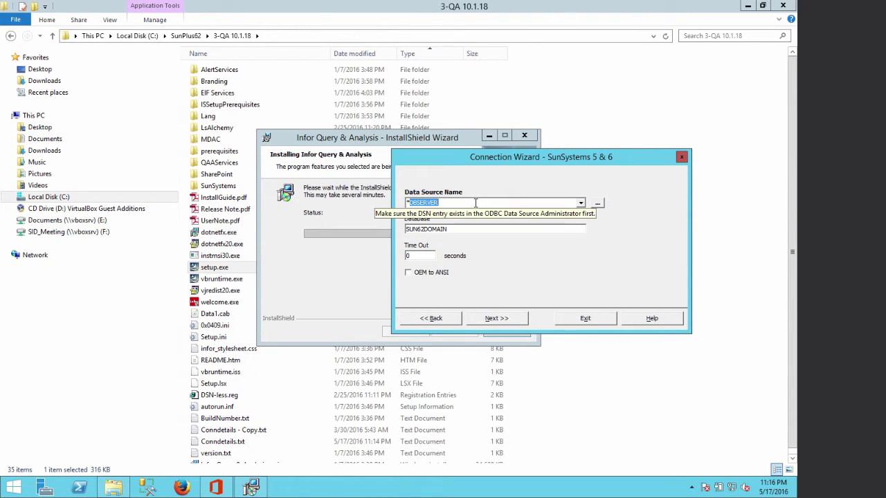
{"action": "type", "text": "a"}
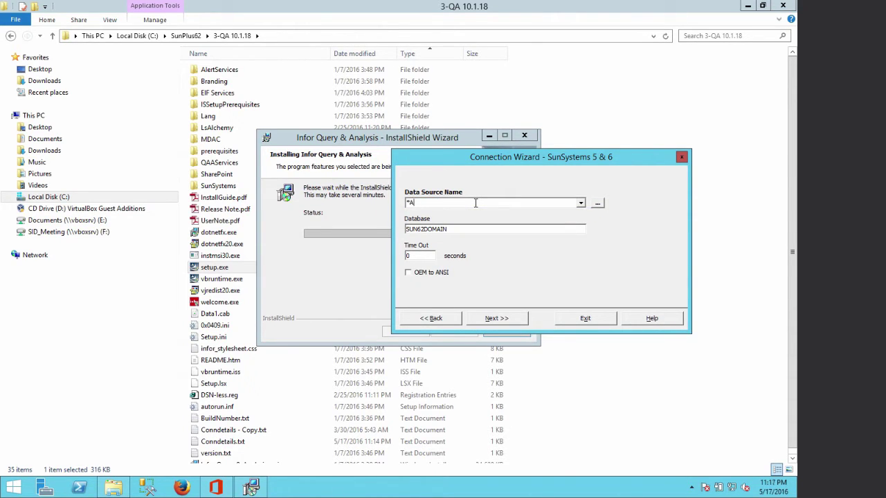
{"action": "type", "text": "11111"}
{"action": "double_click", "coordinate": [459, 232]}
{"action": "type", "text": "SunSystemsDomain"}
{"action": "left_click", "coordinate": [476, 320]}
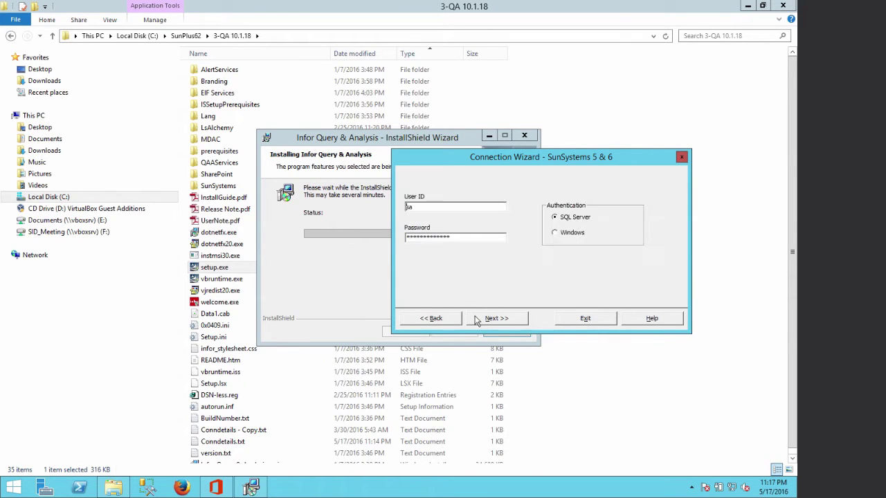
{"action": "left_click", "coordinate": [573, 234]}
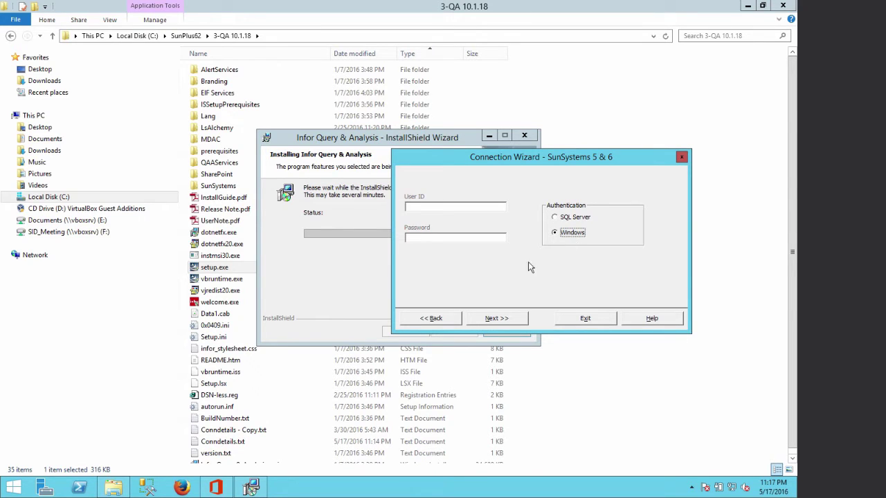
- Test the SunSystems 5 & 6 connection successfully and finish its setup
{"action": "left_click", "coordinate": [487, 320]}
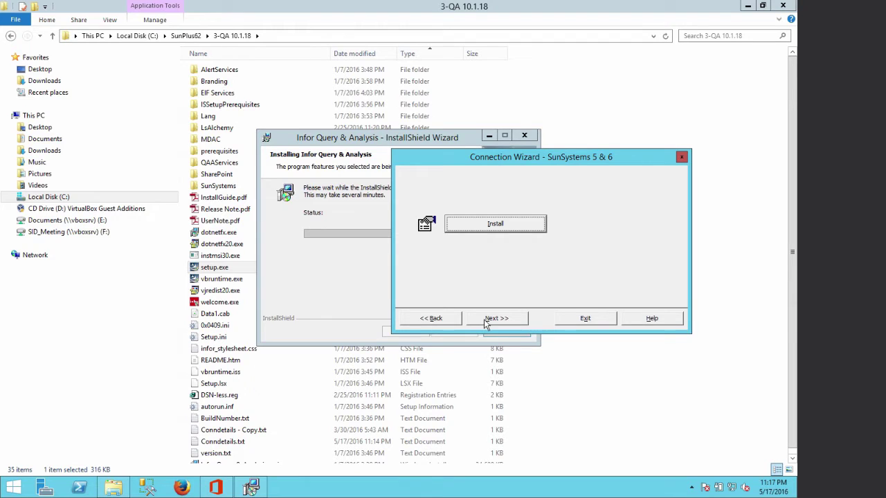
{"action": "left_click", "coordinate": [486, 321]}
{"action": "left_click", "coordinate": [500, 228]}
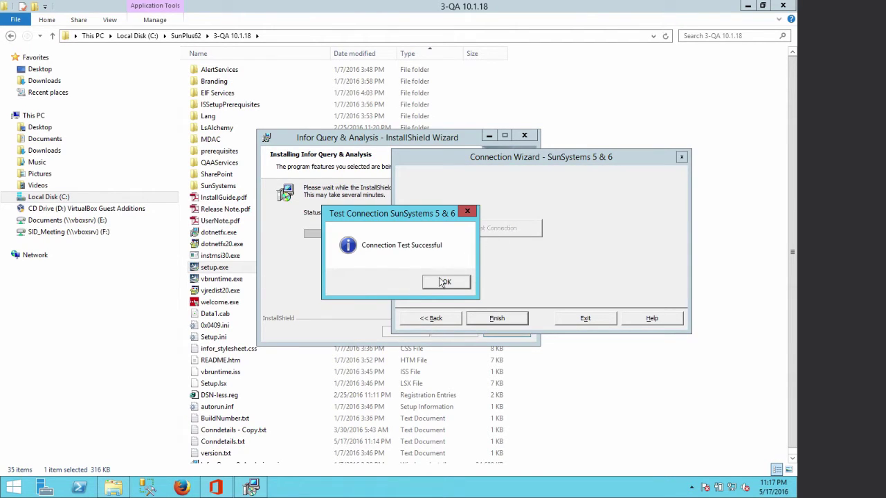
{"action": "left_click", "coordinate": [445, 282]}
{"action": "left_click", "coordinate": [495, 319]}
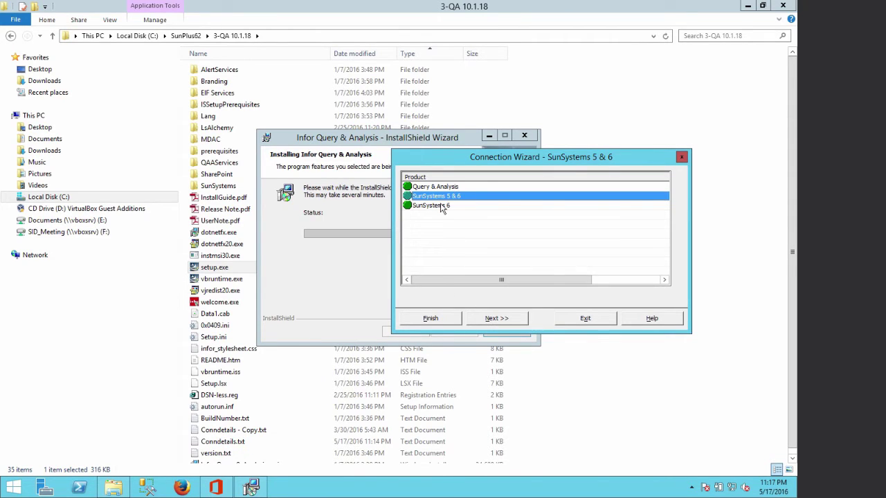
- Point SunSystems 6 to data source A11111 and database SunSystemsDomain with Windows authentication
{"action": "left_click", "coordinate": [441, 205]}
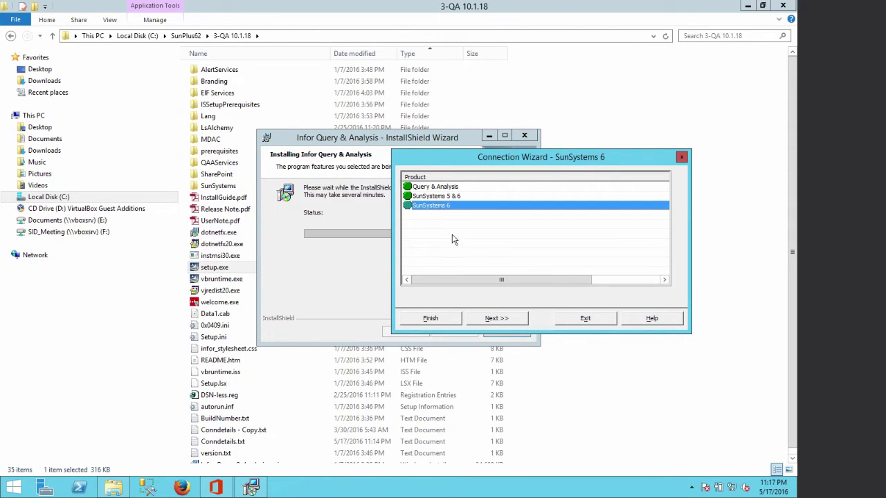
{"action": "left_click", "coordinate": [485, 319]}
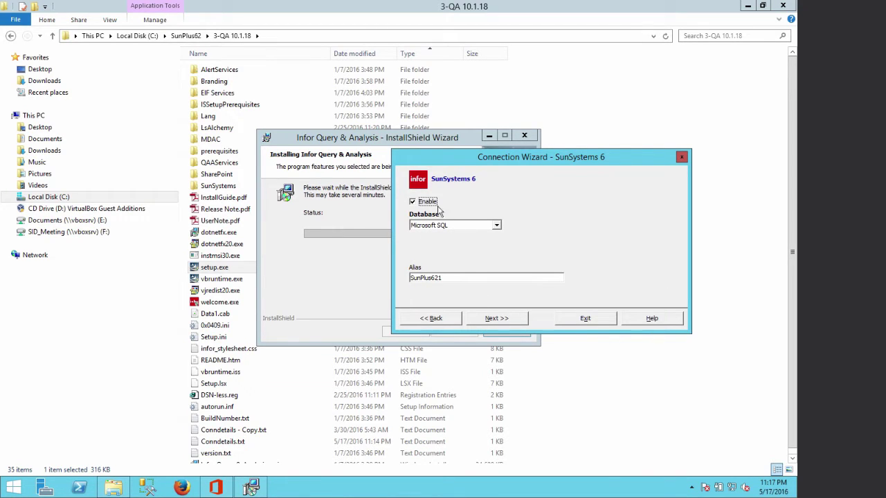
{"action": "left_click", "coordinate": [493, 317]}
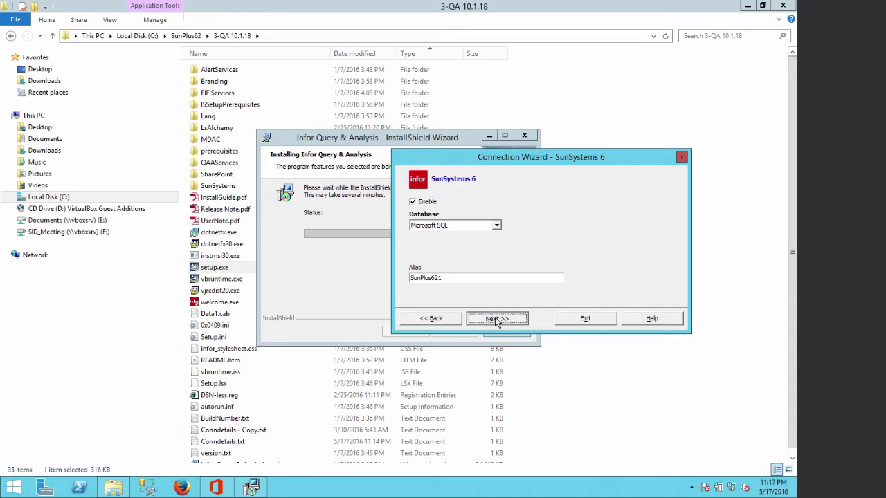
{"action": "left_click_drag", "start_coordinate": [408, 203], "coordinate": [481, 203]}
{"action": "type", "text": "A1111"}
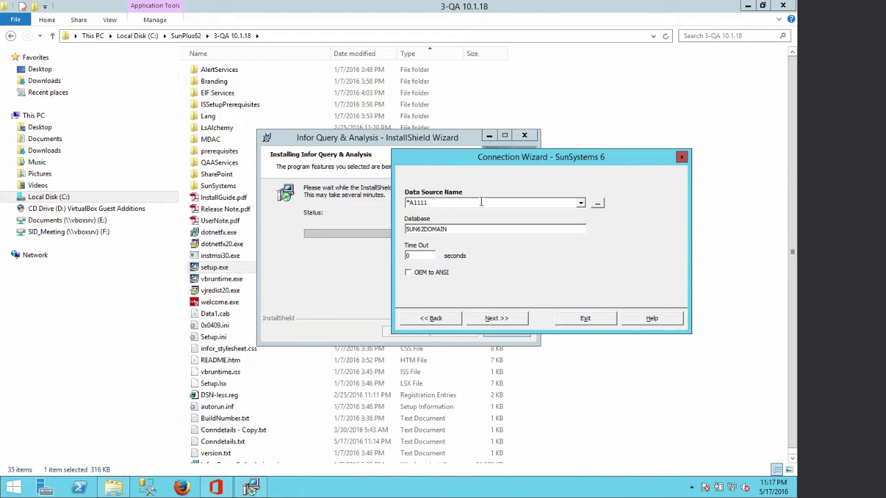
{"action": "type", "text": "1"}
{"action": "left_click_drag", "start_coordinate": [462, 229], "coordinate": [375, 219]}
{"action": "type", "text": "sU"}
{"action": "type", "text": "SunSystems"}
{"action": "type", "text": "Domain"}
{"action": "left_click", "coordinate": [492, 319]}
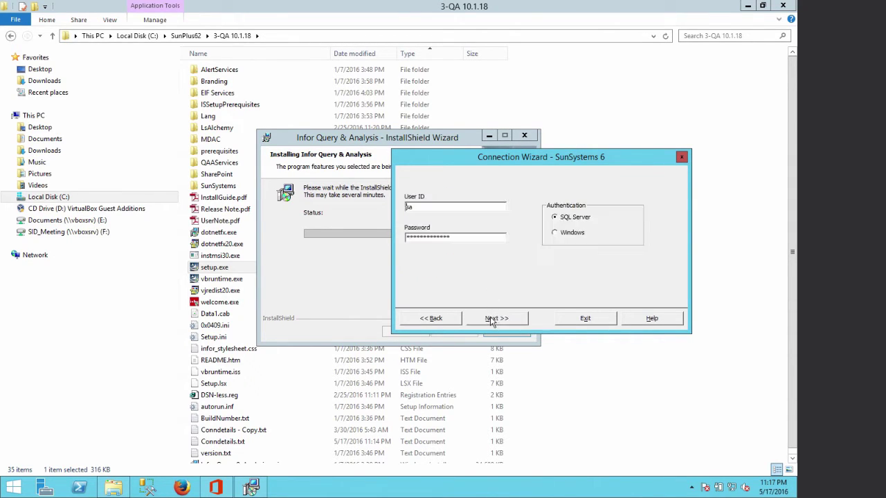
{"action": "left_click", "coordinate": [570, 233]}
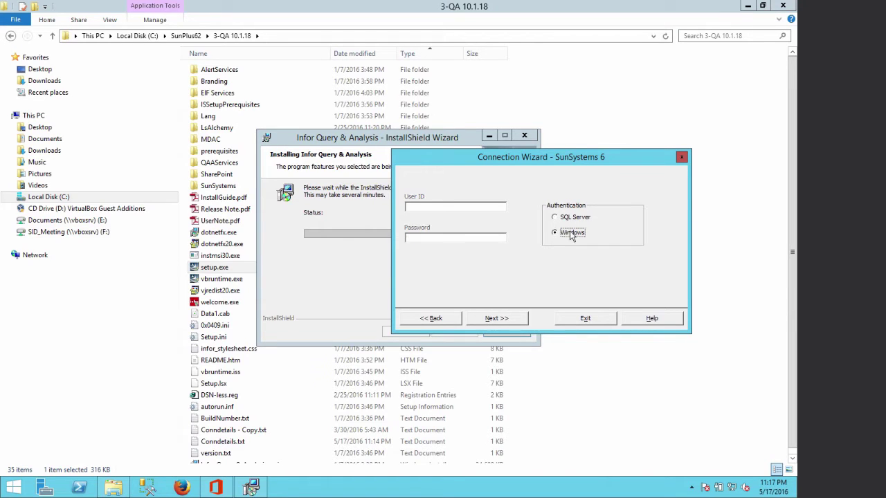
- Test the SunSystems 6 connection successfully and finish its setup
{"action": "left_click", "coordinate": [495, 321]}
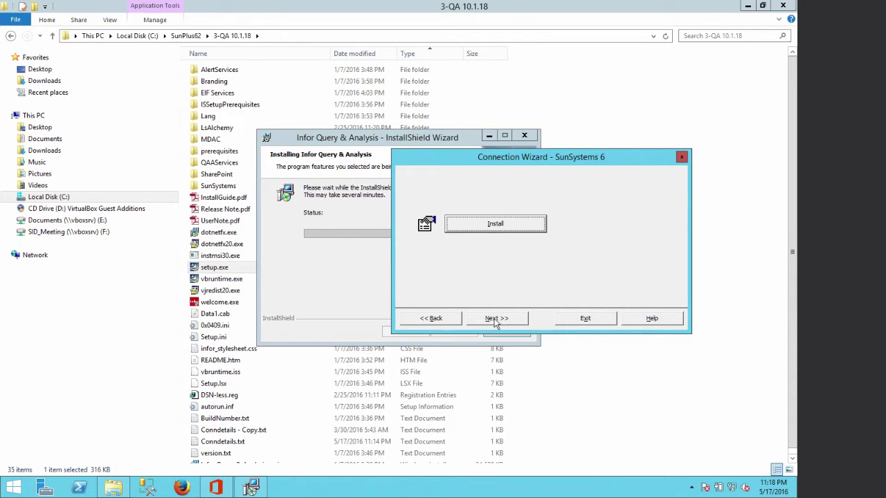
{"action": "left_click", "coordinate": [504, 229]}
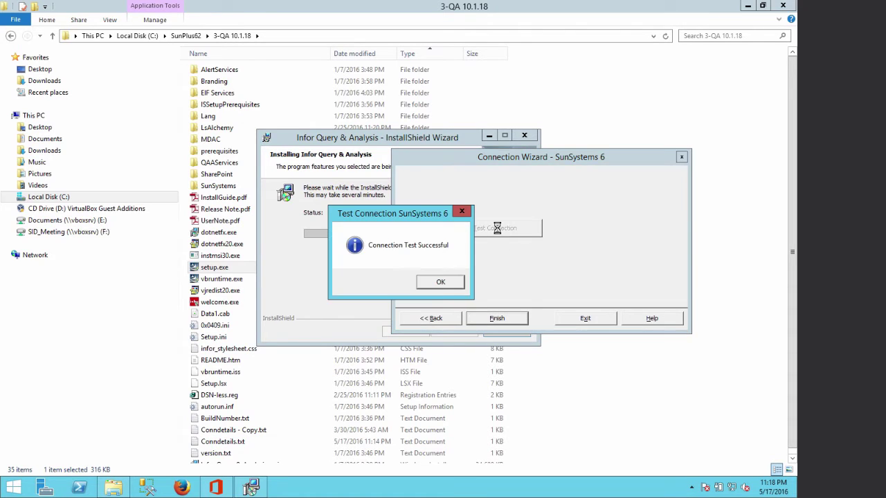
{"action": "left_click", "coordinate": [456, 284]}
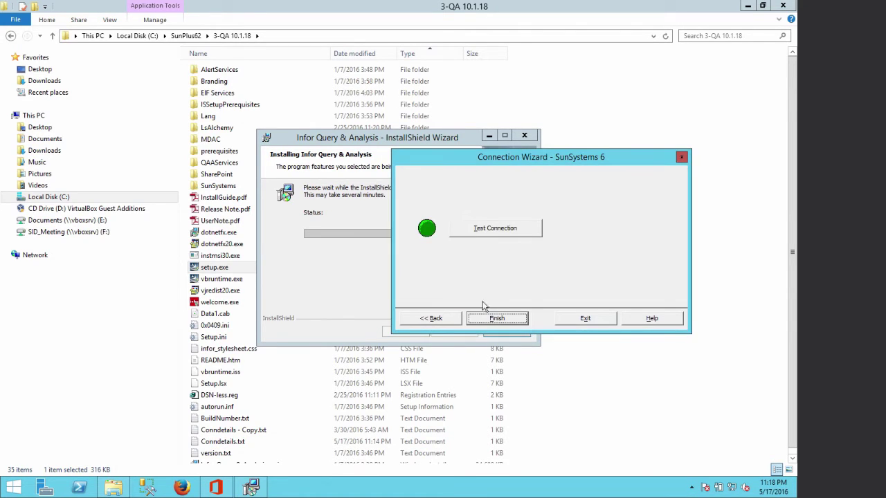
{"action": "left_click", "coordinate": [494, 319]}
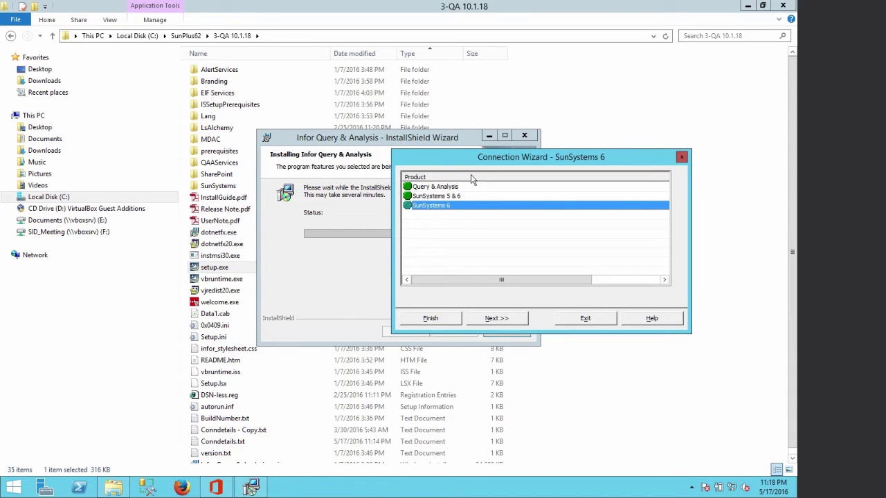
- Review the Query & Analysis, SunSystems 5 & 6 and SunSystems 6 connections in Client Setup and save
{"action": "left_click", "coordinate": [430, 318]}
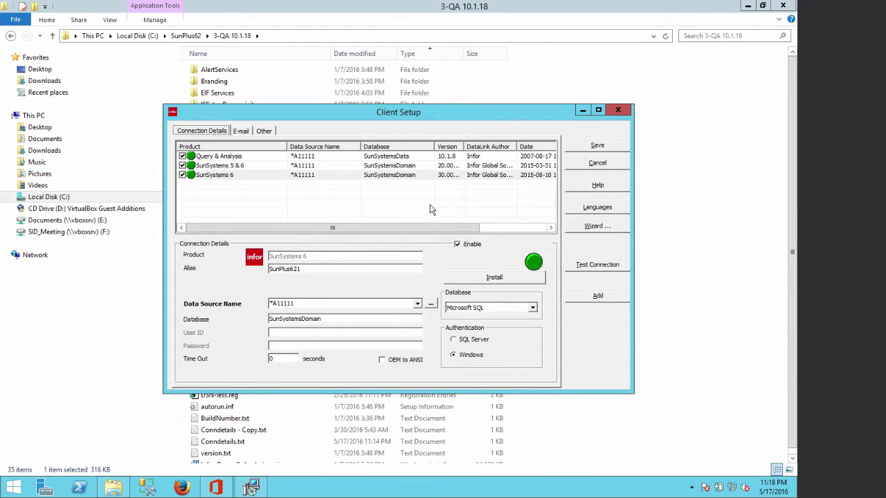
{"action": "left_click", "coordinate": [215, 158]}
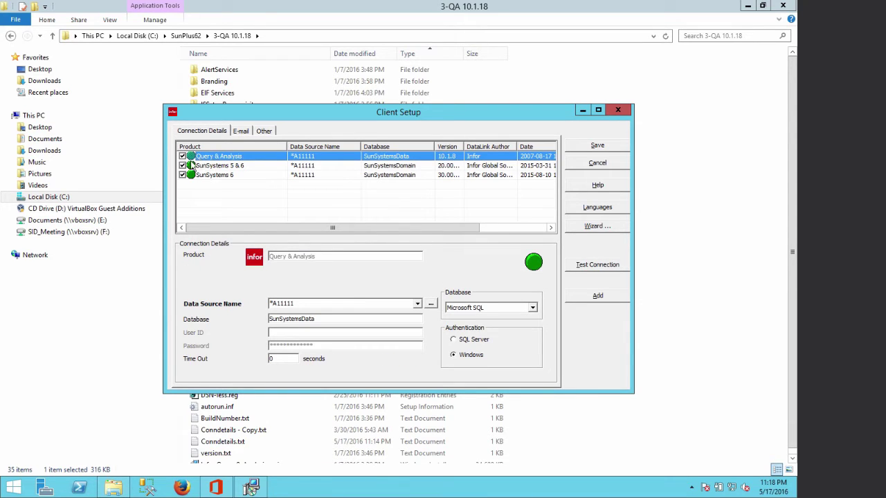
{"action": "left_click", "coordinate": [198, 166]}
{"action": "left_click", "coordinate": [200, 176]}
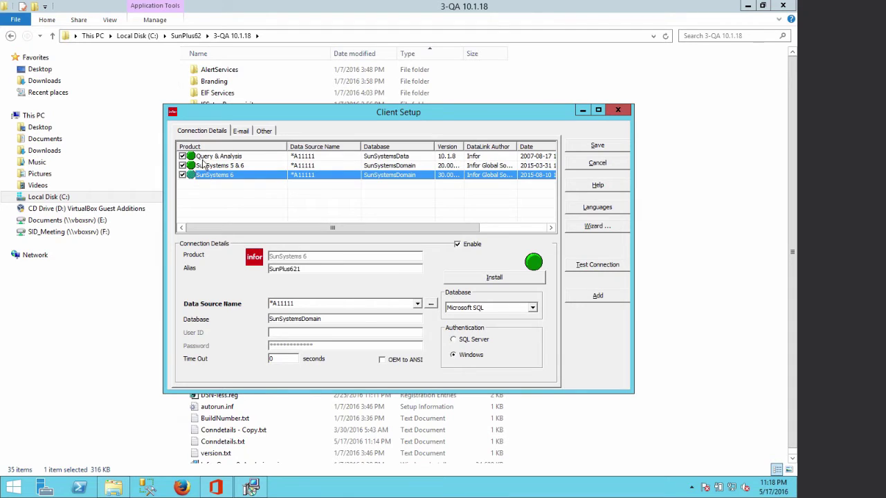
{"action": "left_click", "coordinate": [203, 158]}
{"action": "left_click", "coordinate": [203, 166]}
{"action": "left_click", "coordinate": [204, 175]}
{"action": "left_click", "coordinate": [203, 157]}
{"action": "left_click", "coordinate": [204, 166]}
{"action": "left_click", "coordinate": [206, 176]}
{"action": "left_click", "coordinate": [212, 158]}
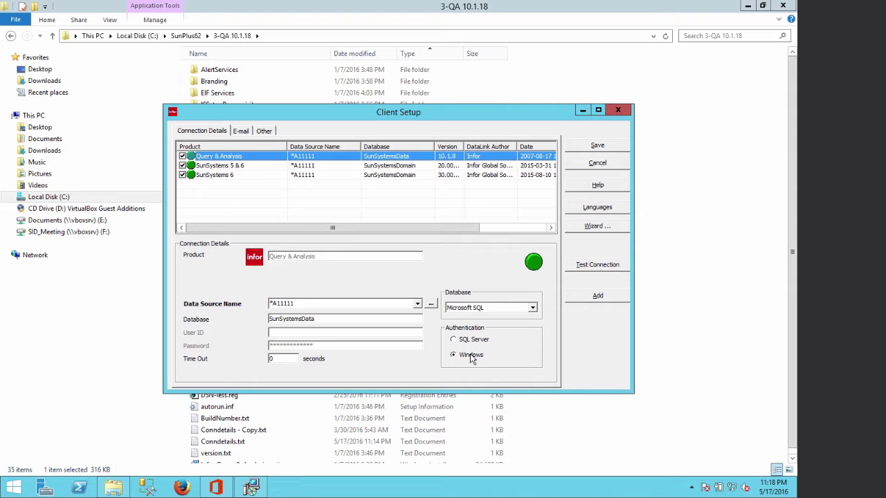
{"action": "left_click", "coordinate": [592, 147]}
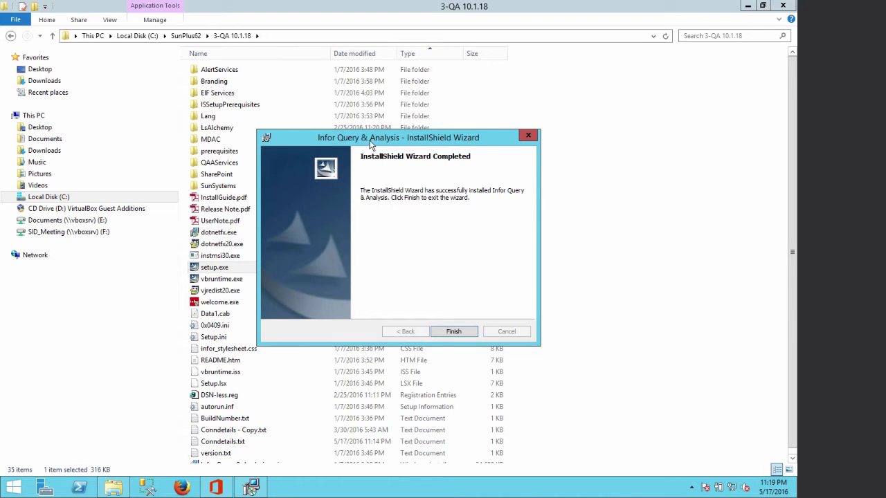
- Finish the InstallShield Wizard and close File Explorer, leaving the Windows Server 2012 R2 desktop
{"action": "left_click", "coordinate": [453, 330]}
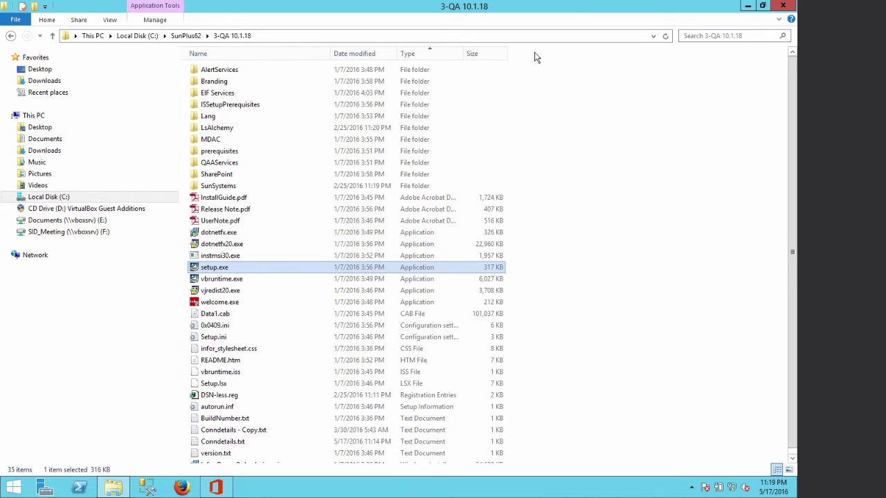
{"action": "left_click", "coordinate": [781, 7]}
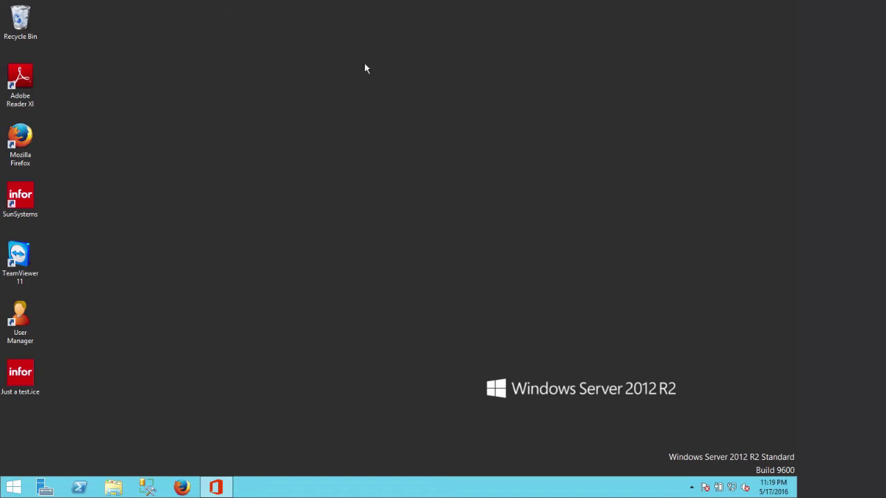
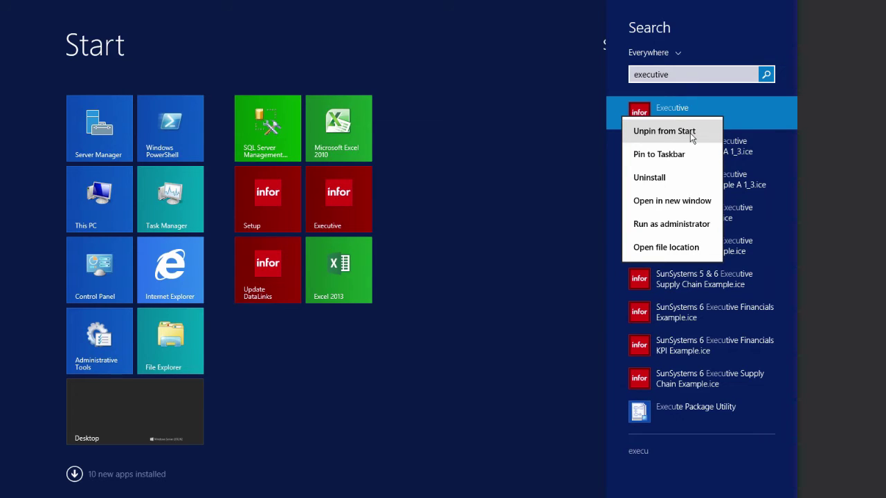
- Launch Executive in a new window from the Start screen search results
{"action": "left_click", "coordinate": [665, 201]}
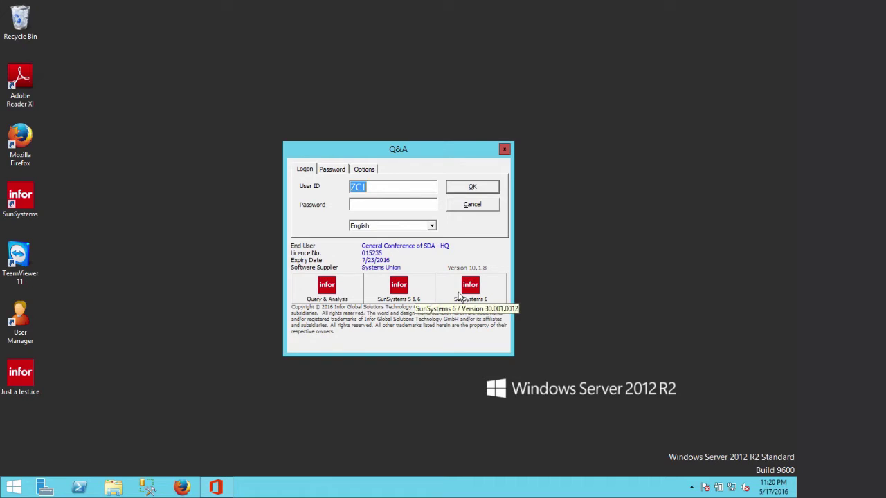
{"action": "left_click", "coordinate": [400, 290]}
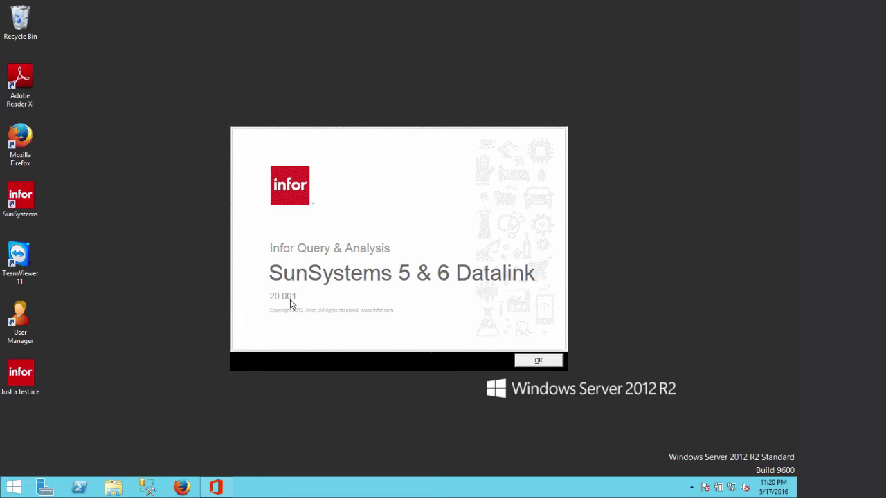
{"action": "left_click", "coordinate": [527, 360]}
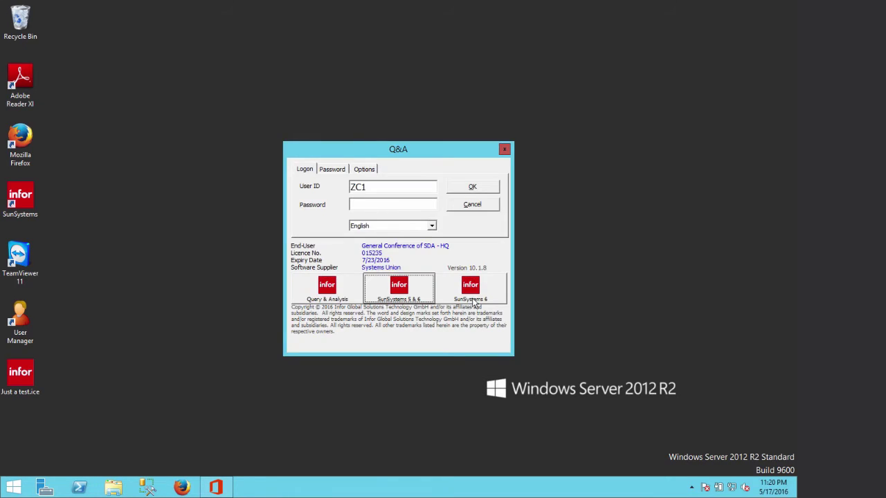
{"action": "left_click", "coordinate": [475, 301]}
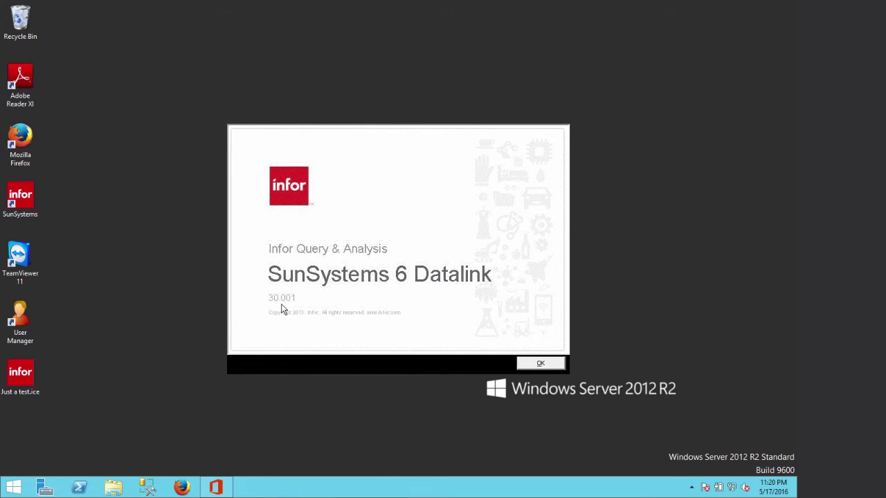
{"action": "left_click", "coordinate": [550, 364]}
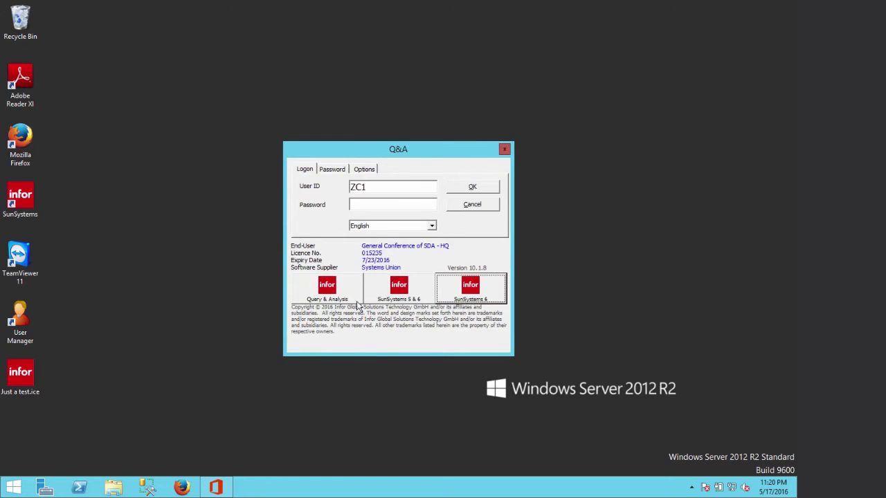
{"action": "left_click", "coordinate": [339, 294]}
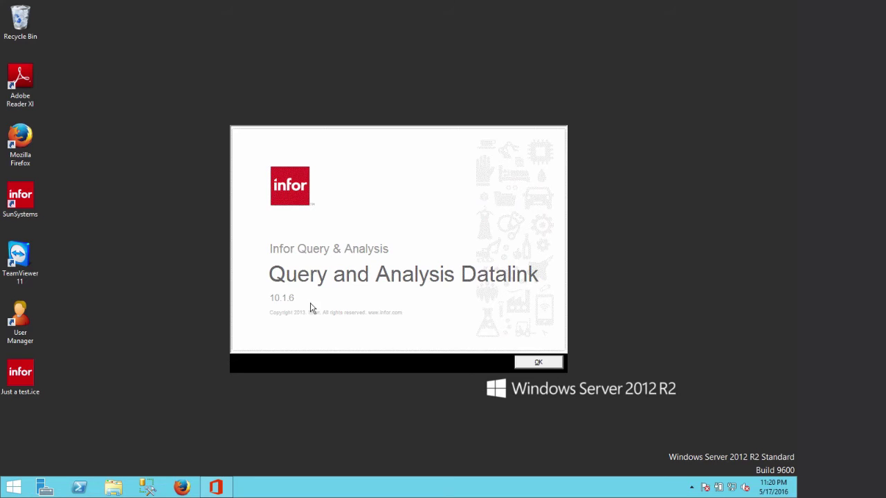
{"action": "left_click", "coordinate": [559, 364]}
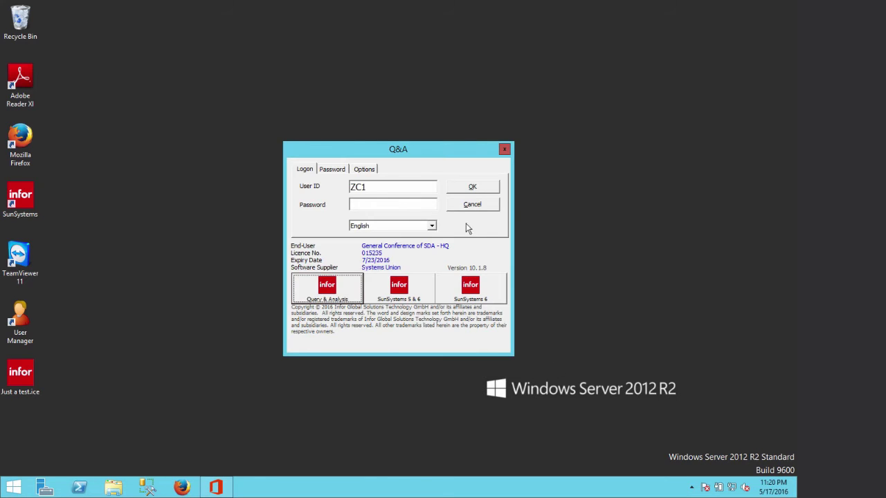
{"action": "double_click", "coordinate": [380, 191]}
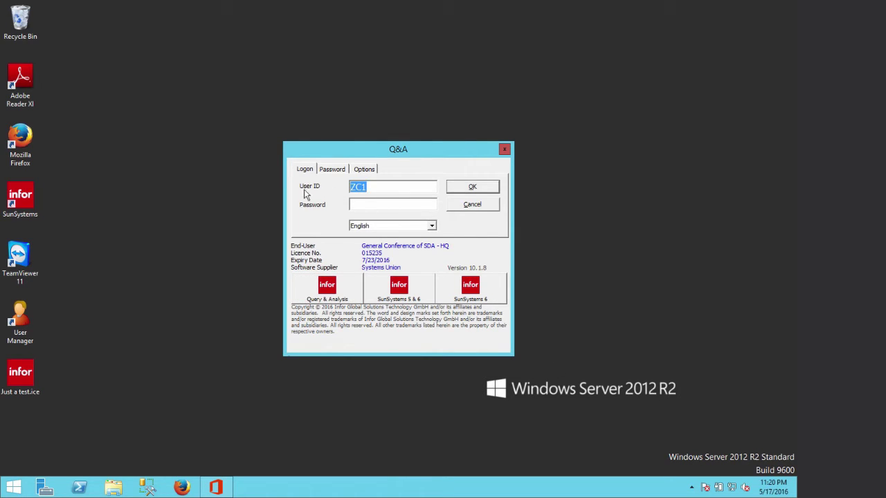
- Log on to Q&A Executive and bring up the options for cell B2 on the empty Sheet1
{"action": "left_click", "coordinate": [472, 186]}
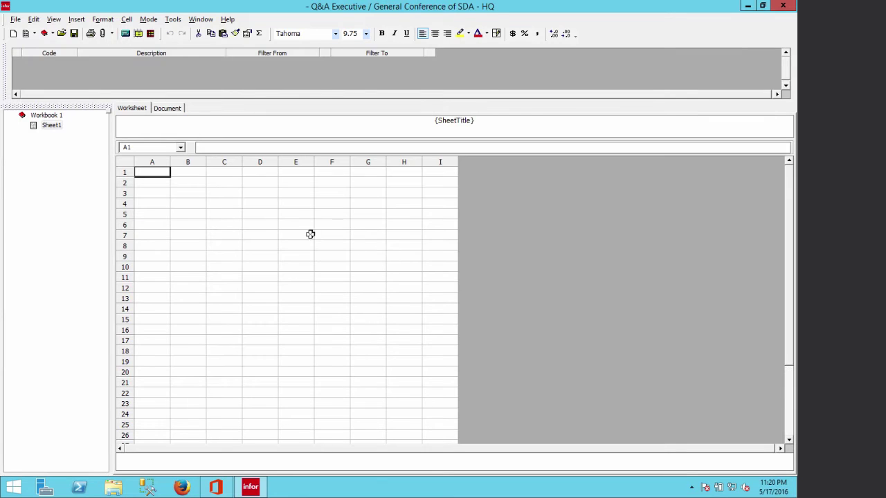
{"action": "left_click", "coordinate": [186, 182]}
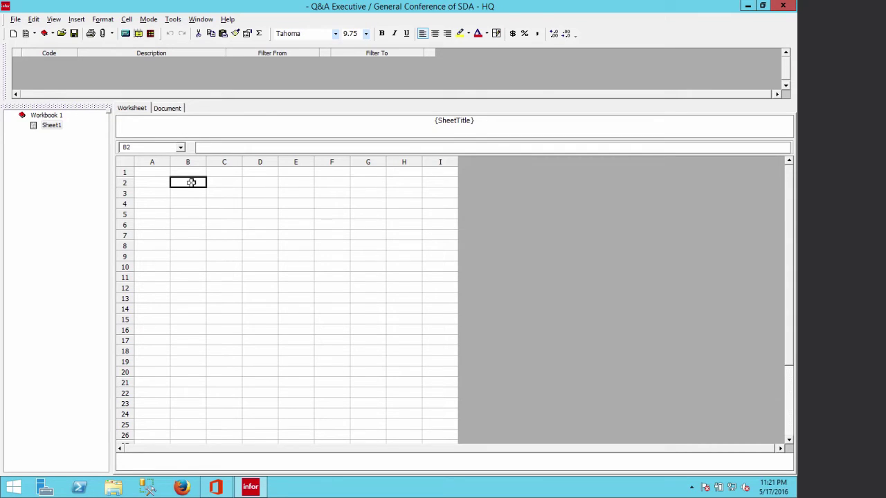
{"action": "right_click", "coordinate": [191, 182]}
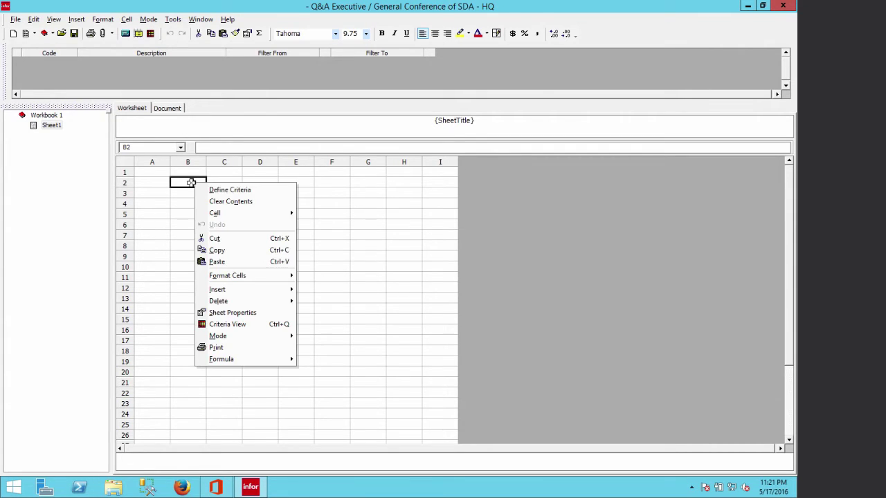
{"action": "left_click", "coordinate": [229, 191]}
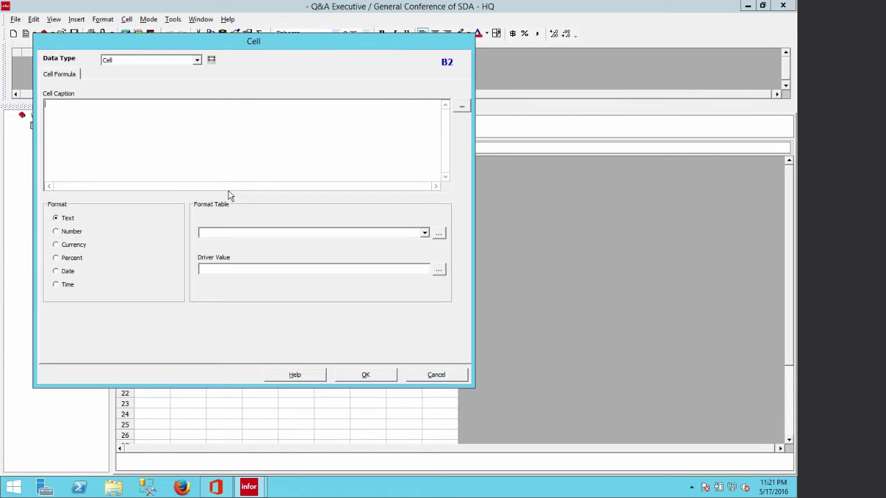
{"action": "left_click_drag", "start_coordinate": [261, 57], "coordinate": [507, 144]}
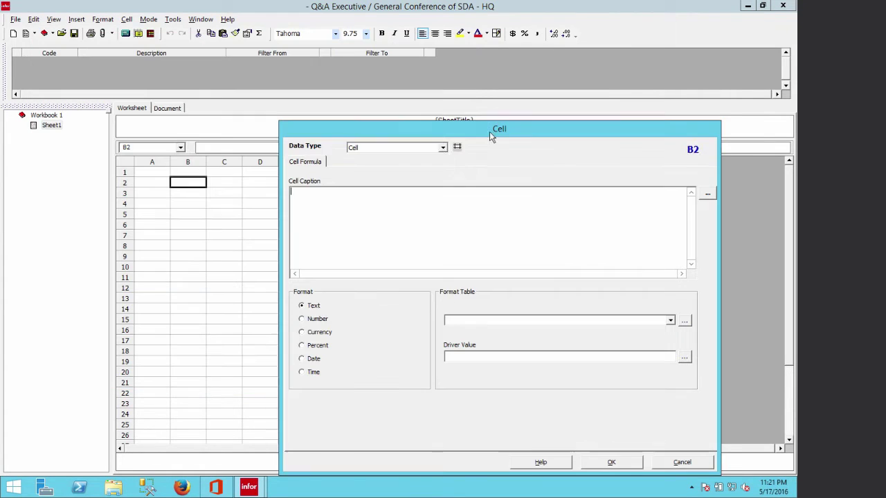
{"action": "left_click", "coordinate": [366, 148]}
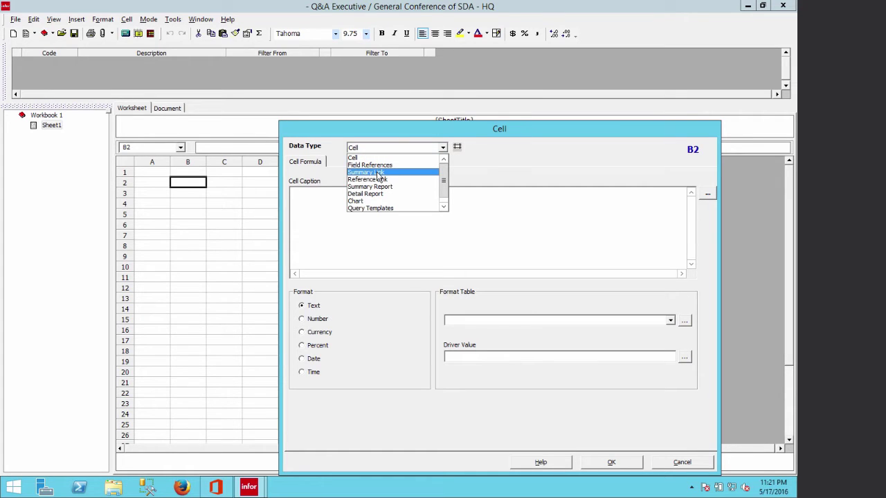
{"action": "left_click", "coordinate": [376, 172]}
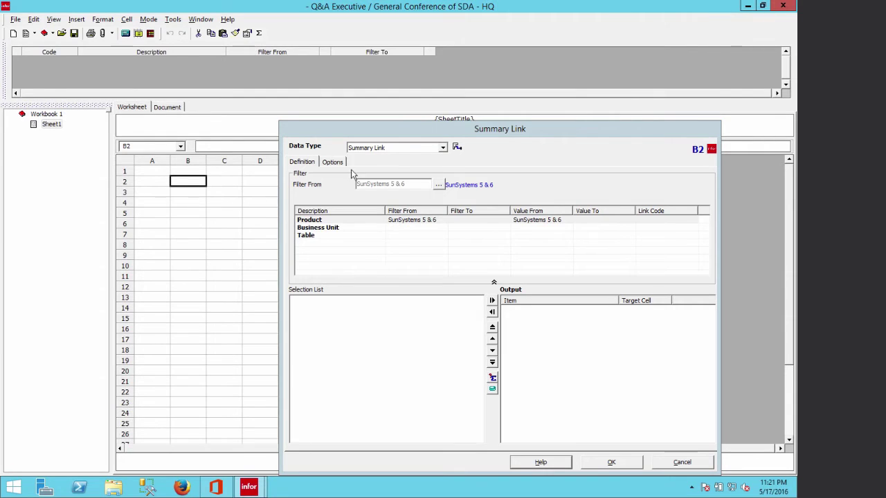
{"action": "left_click_drag", "start_coordinate": [385, 131], "coordinate": [516, 116]}
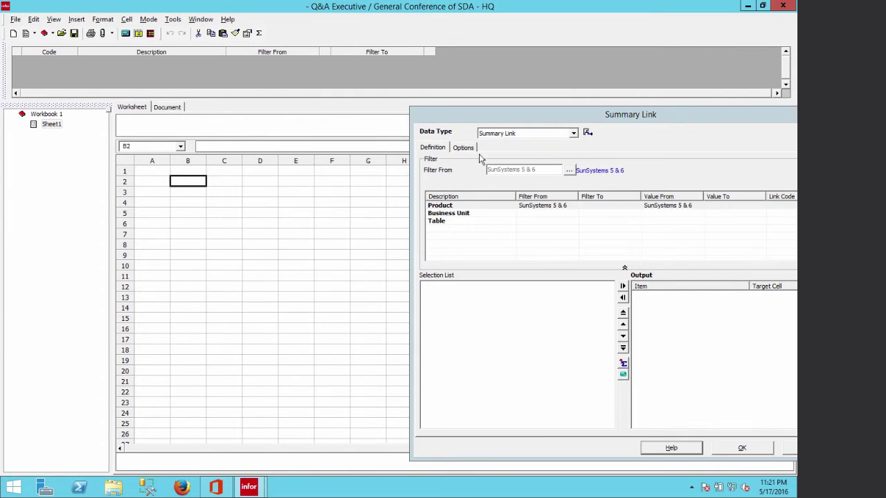
{"action": "left_click_drag", "start_coordinate": [399, 203], "coordinate": [224, 236]}
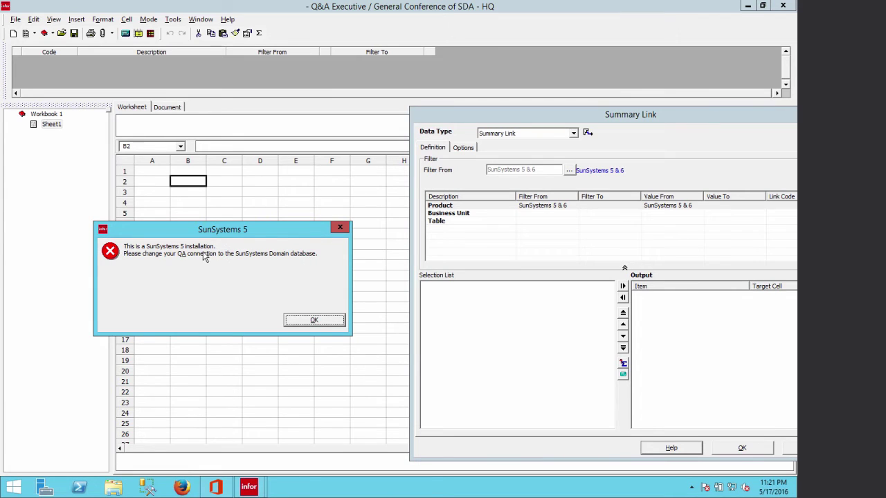
{"action": "key", "text": "Return"}
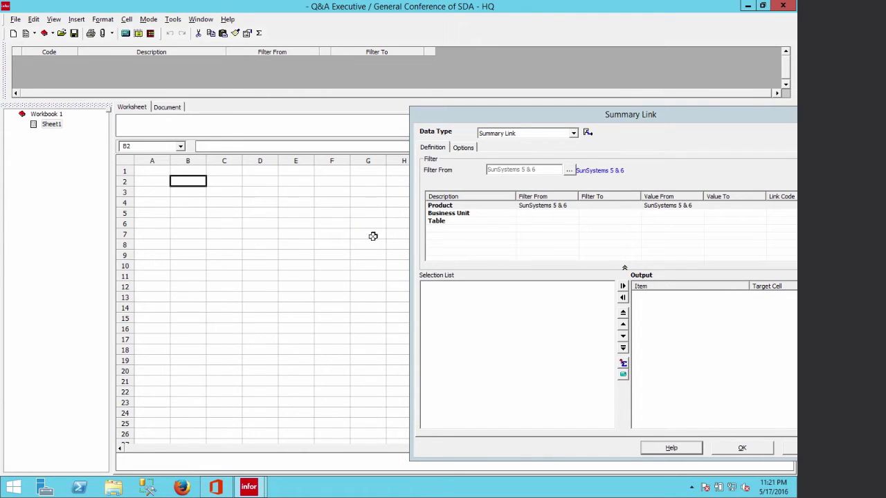
{"action": "left_click", "coordinate": [516, 207]}
{"action": "left_click", "coordinate": [526, 210]}
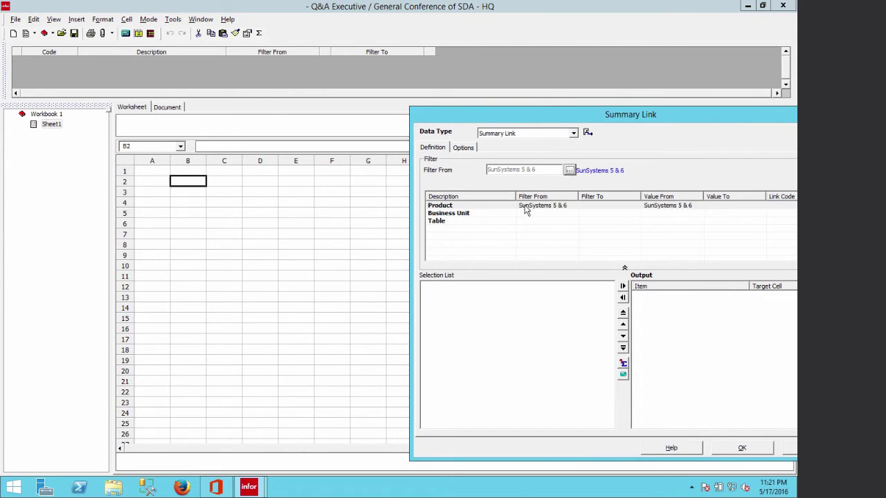
{"action": "left_click_drag", "start_coordinate": [576, 117], "coordinate": [206, 132]}
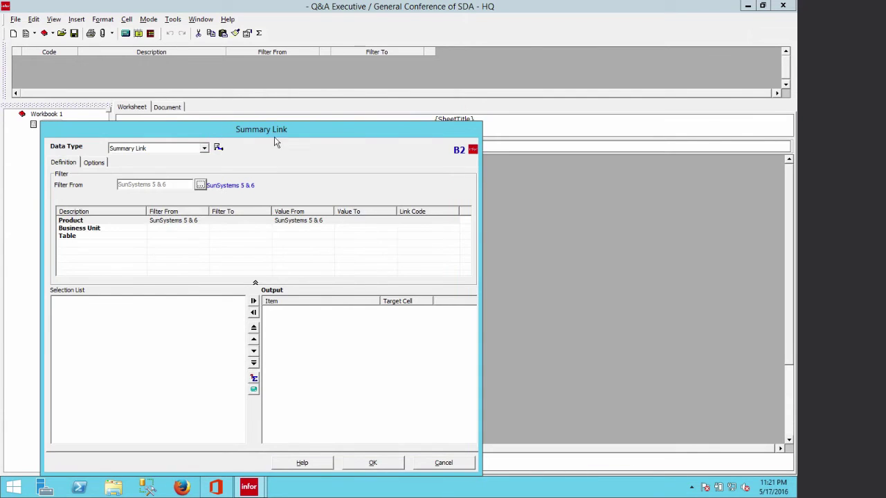
{"action": "left_click_drag", "start_coordinate": [312, 139], "coordinate": [436, 123]}
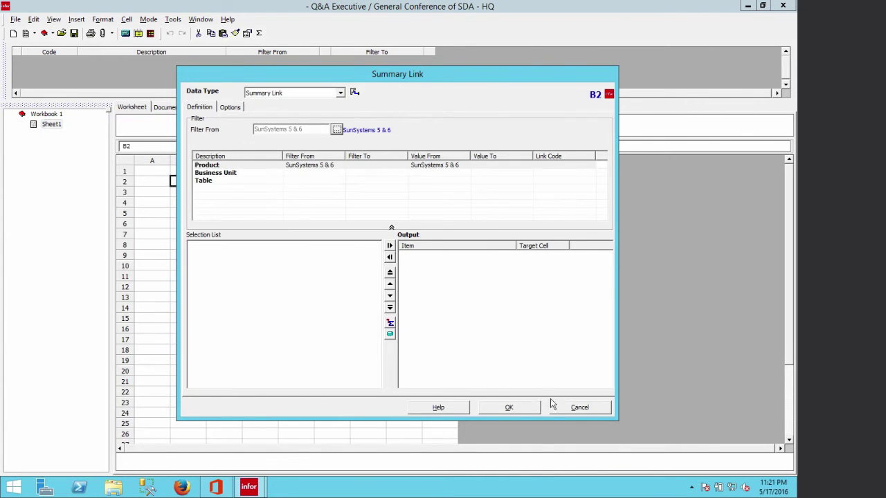
{"action": "left_click", "coordinate": [558, 407]}
{"action": "right_click", "coordinate": [200, 181]}
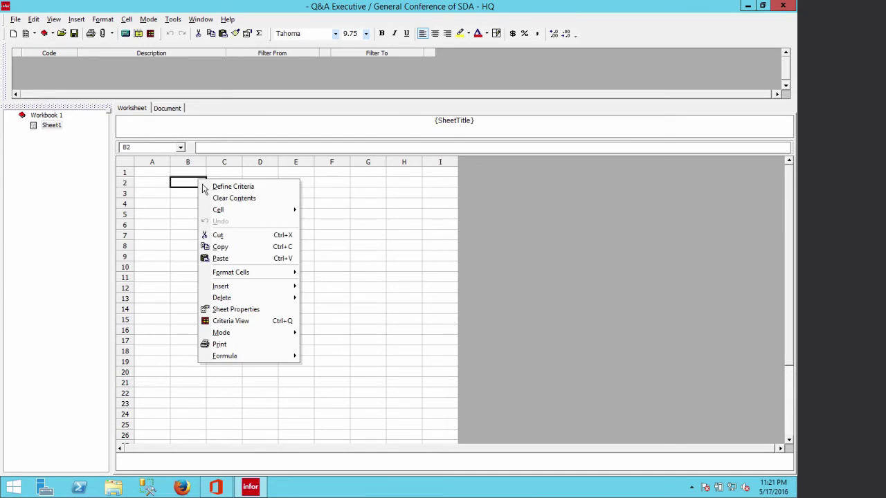
- Try making B2 a Summary Link cell filtered on SunSystems 6, then abandon it
{"action": "left_click", "coordinate": [212, 187]}
{"action": "left_click_drag", "start_coordinate": [363, 76], "coordinate": [223, 222]}
{"action": "left_click", "coordinate": [187, 241]}
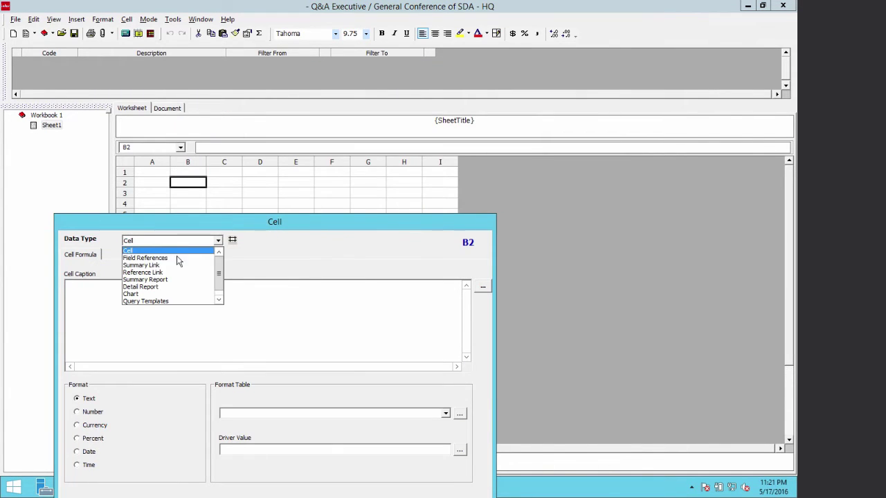
{"action": "left_click", "coordinate": [173, 266]}
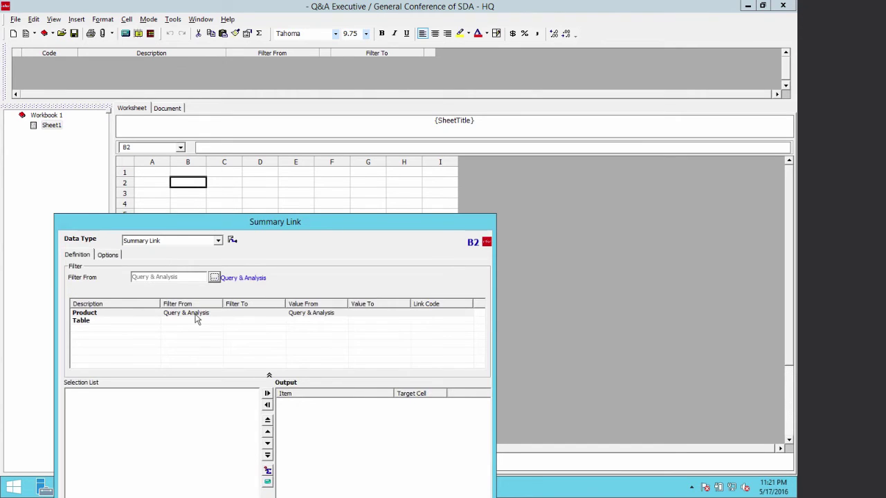
{"action": "left_click", "coordinate": [214, 276]}
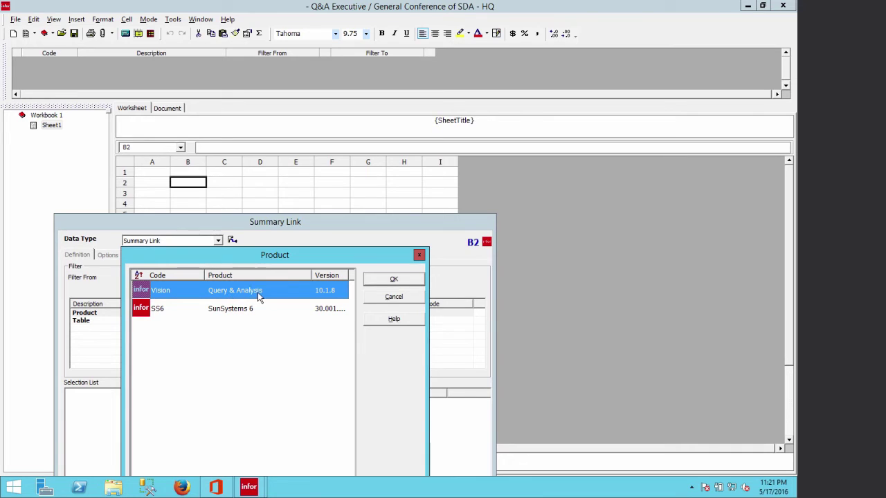
{"action": "left_click", "coordinate": [225, 308]}
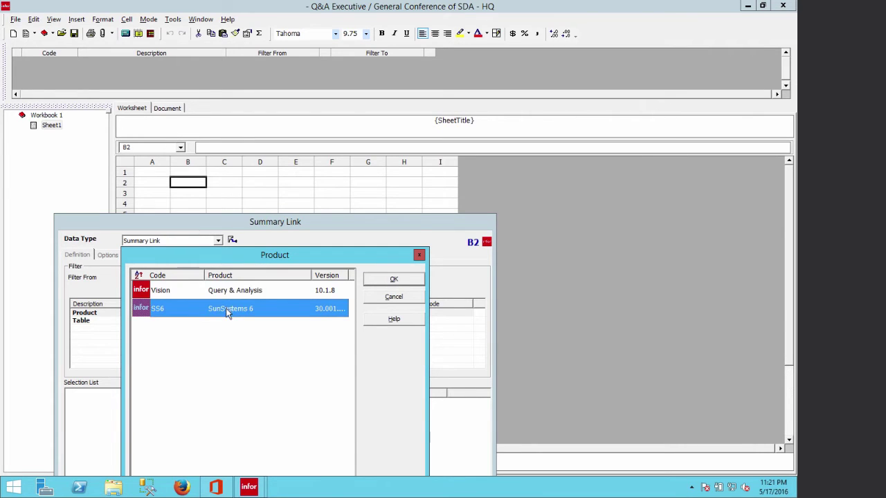
{"action": "left_click", "coordinate": [397, 300]}
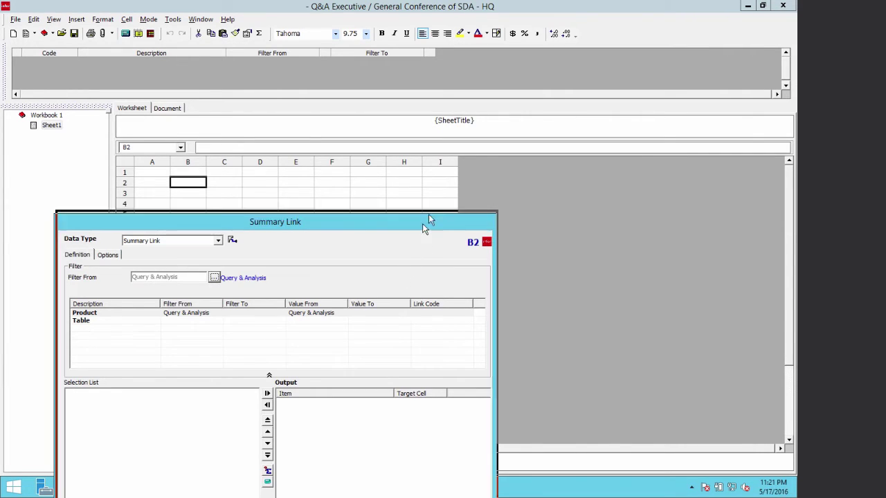
{"action": "left_click_drag", "start_coordinate": [423, 223], "coordinate": [568, 78]}
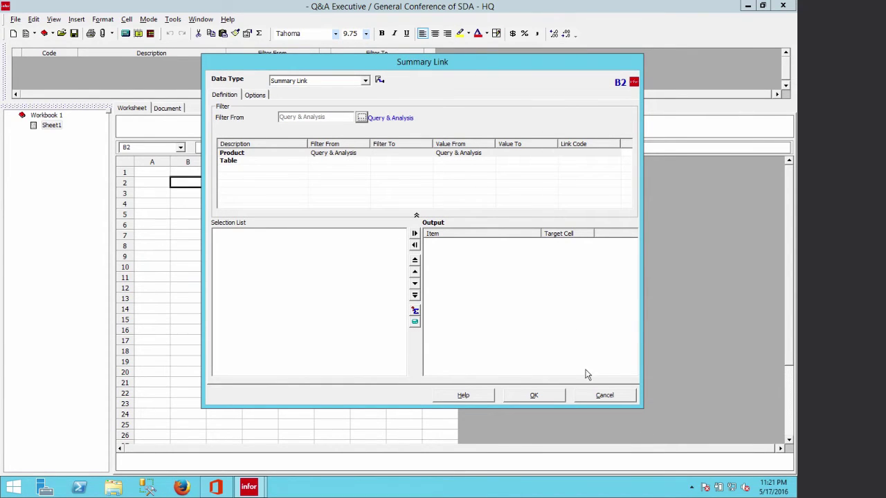
{"action": "left_click", "coordinate": [593, 398]}
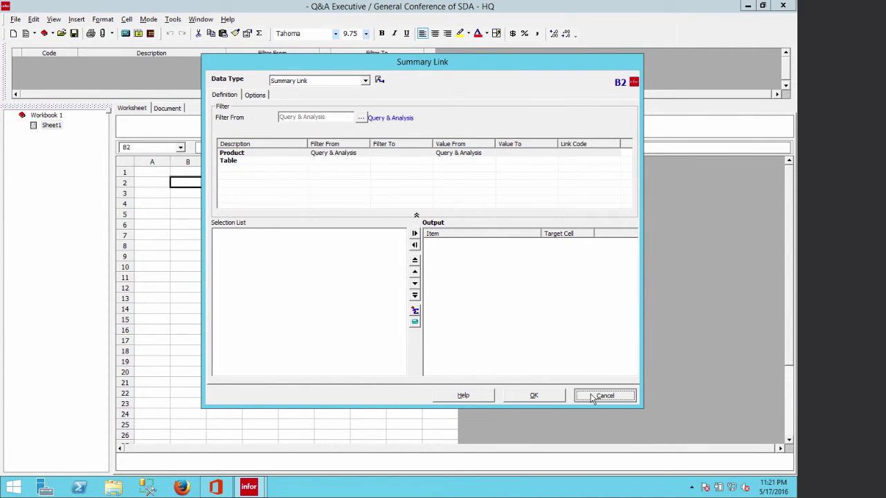
- Pick Query & Analysis as the filter product, cancel the Summary Link, and close Q&A Executive
{"action": "left_click", "coordinate": [360, 117]}
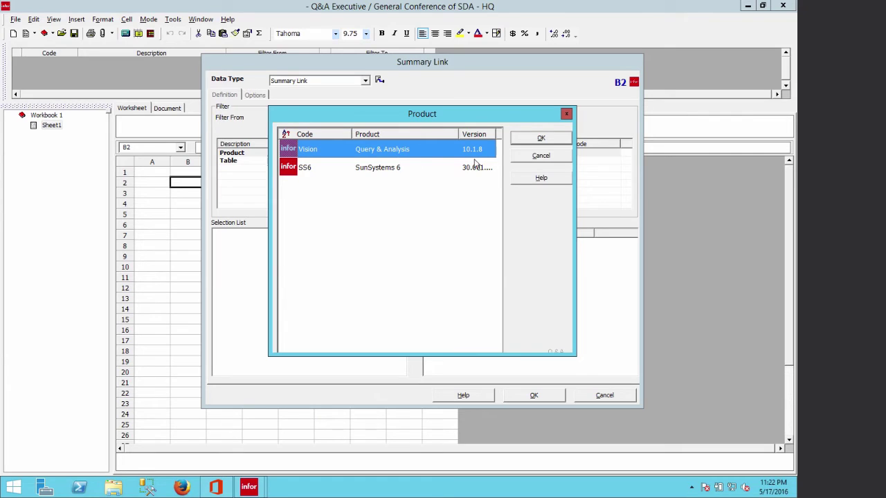
{"action": "left_click", "coordinate": [534, 154]}
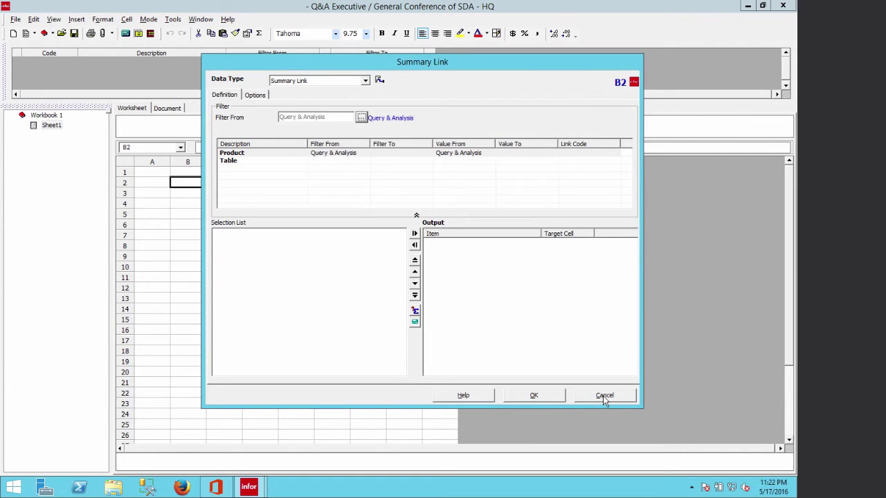
{"action": "left_click", "coordinate": [603, 396]}
{"action": "mouse_move", "coordinate": [781, 4]}
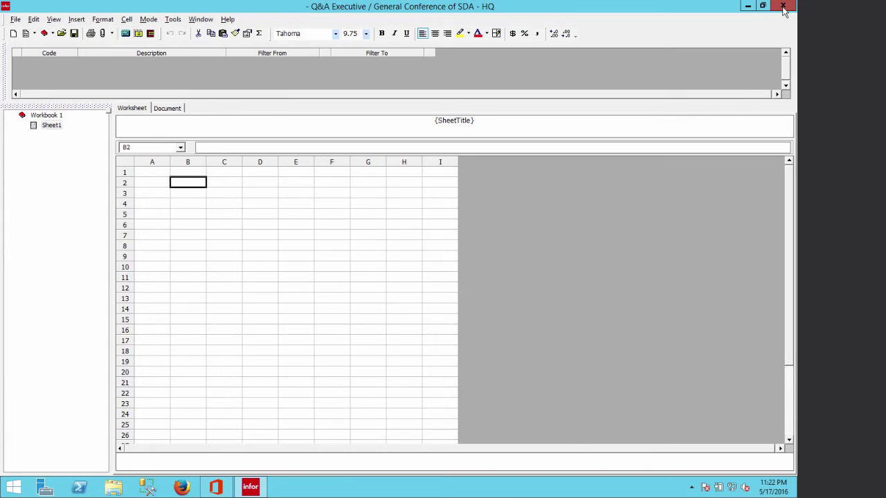
{"action": "left_click", "coordinate": [782, 7]}
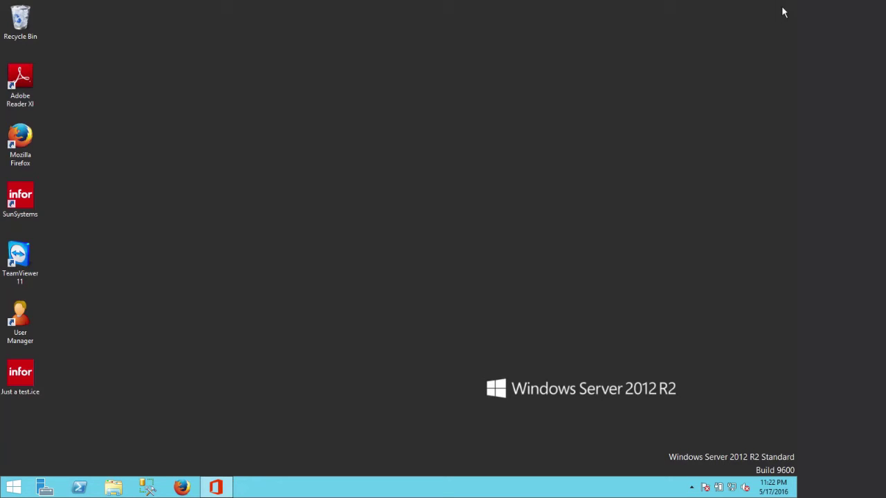
- Browse to C:\SunPlus62 and select the Q&A_datalink_20.001.0019.zip archive
{"action": "left_click", "coordinate": [112, 489]}
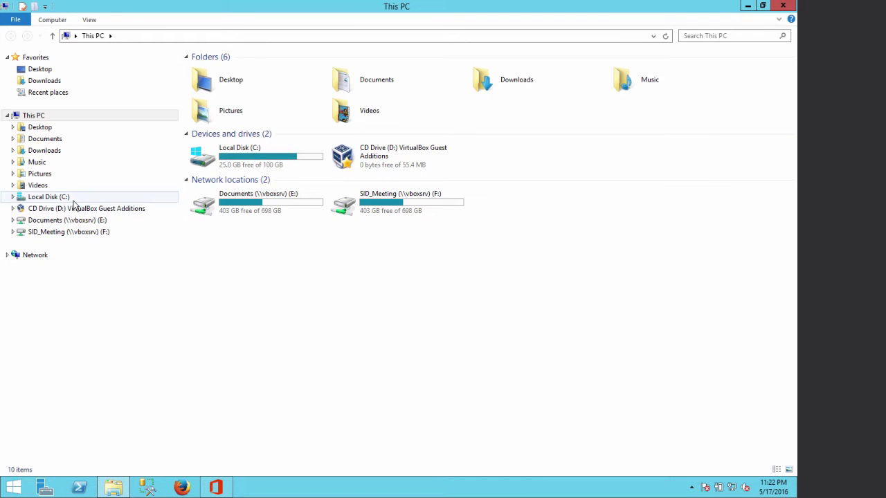
{"action": "left_click", "coordinate": [48, 196]}
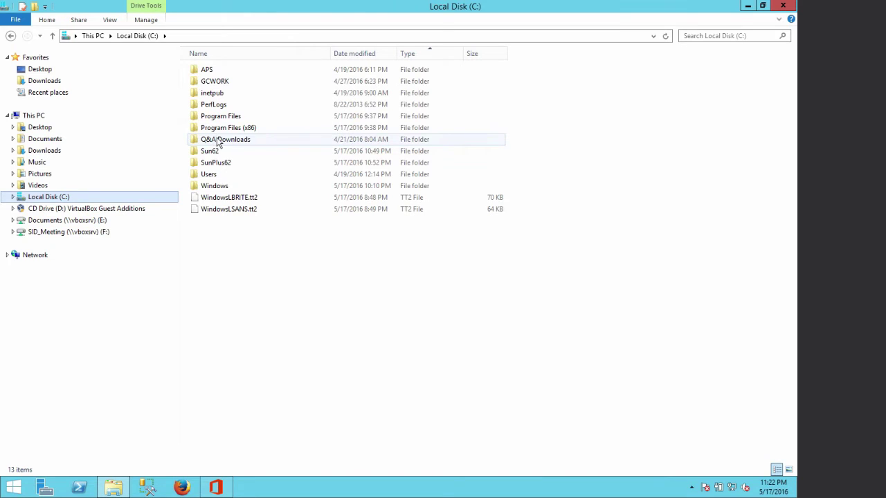
{"action": "double_click", "coordinate": [220, 162]}
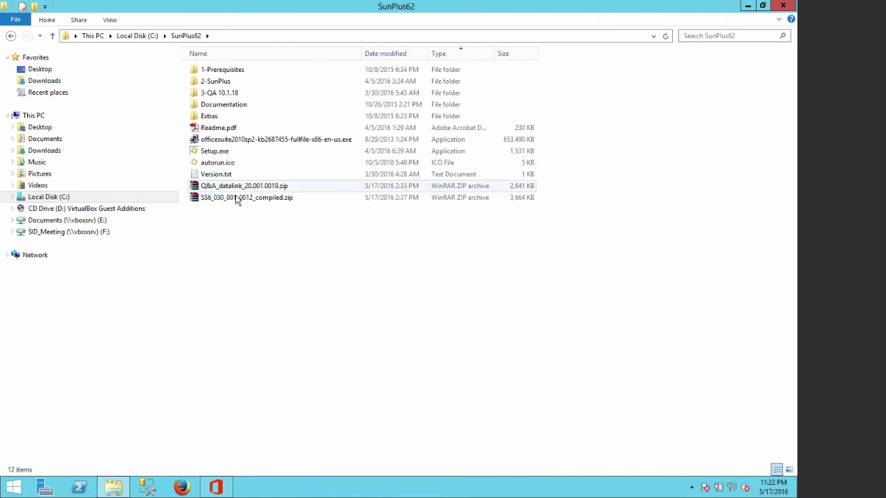
{"action": "left_click", "coordinate": [243, 187]}
{"action": "left_click", "coordinate": [244, 200]}
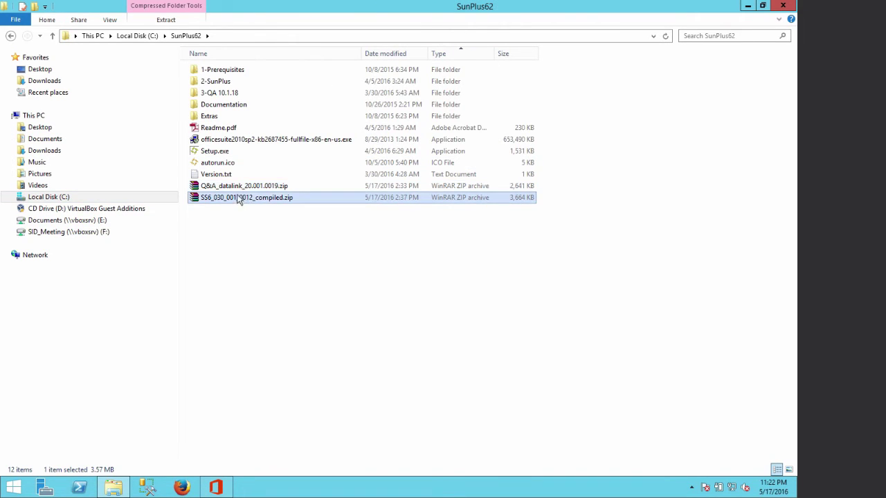
{"action": "left_click", "coordinate": [233, 189]}
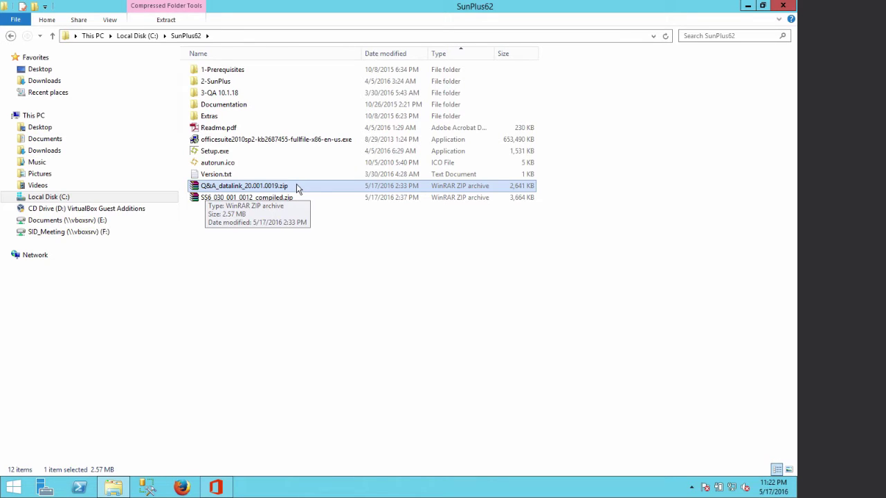
- Preview the Q&A_datalink archive's contents, then close the archive viewer
{"action": "right_click", "coordinate": [254, 186]}
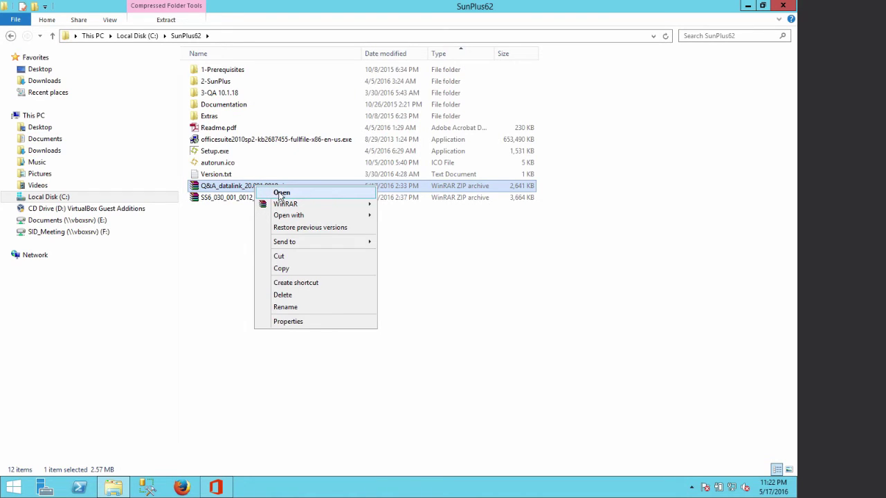
{"action": "mouse_move", "coordinate": [322, 204]}
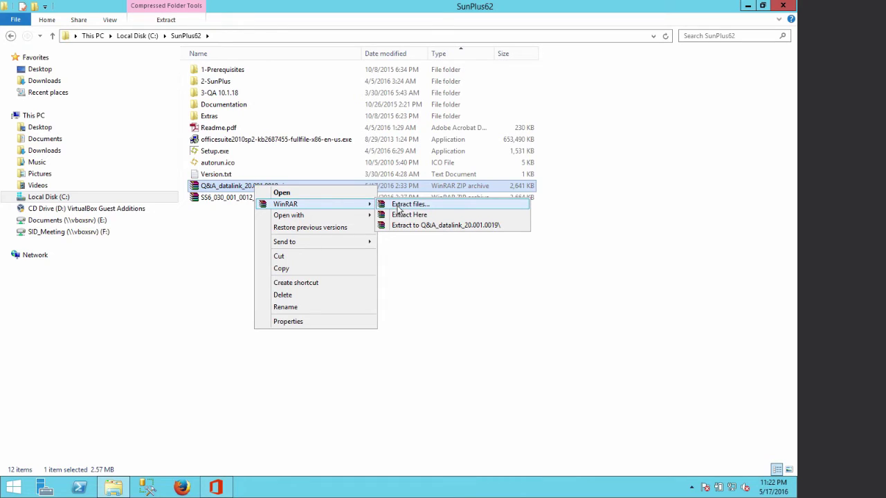
{"action": "left_click", "coordinate": [337, 194]}
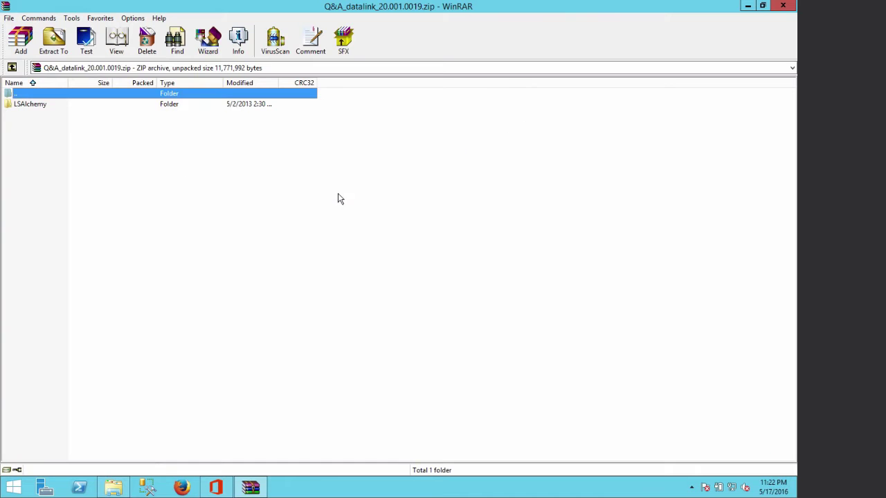
{"action": "left_click", "coordinate": [782, 6]}
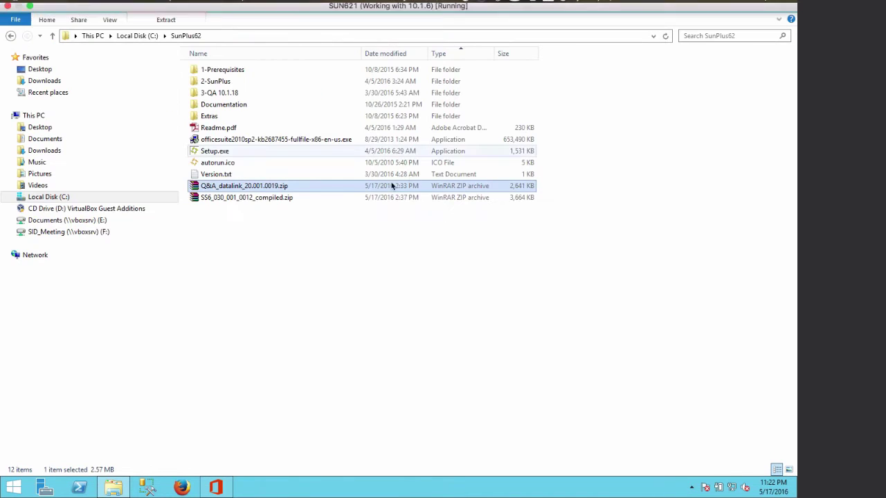
- Extract the archive to Q&A_datalink_20.001.0019\ and check the new folder's contents
{"action": "right_click", "coordinate": [284, 186]}
{"action": "mouse_move", "coordinate": [320, 207]}
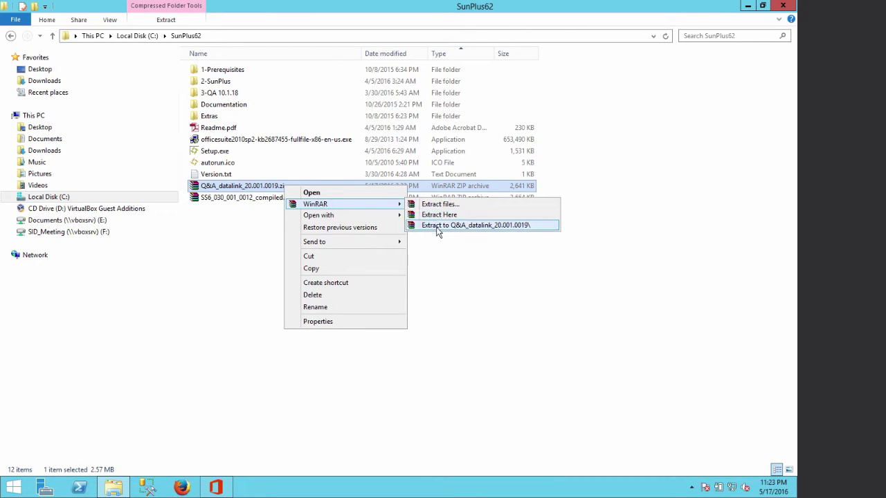
{"action": "left_click", "coordinate": [506, 225]}
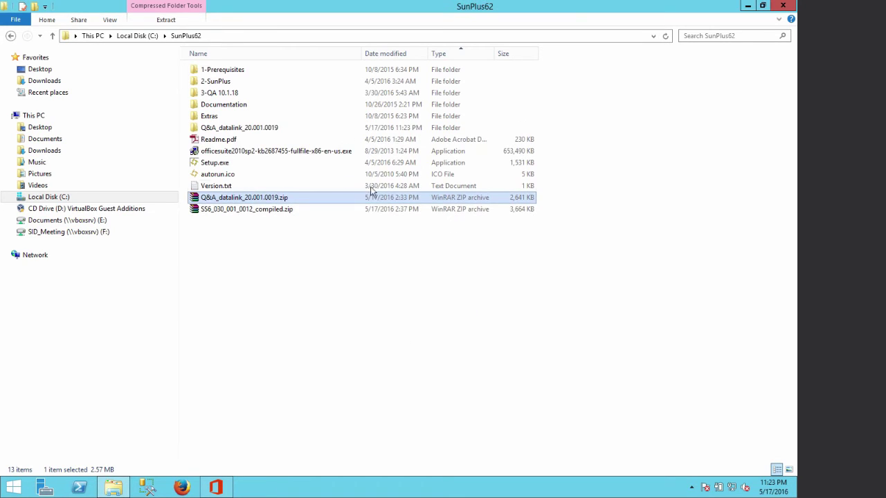
{"action": "left_click", "coordinate": [264, 130]}
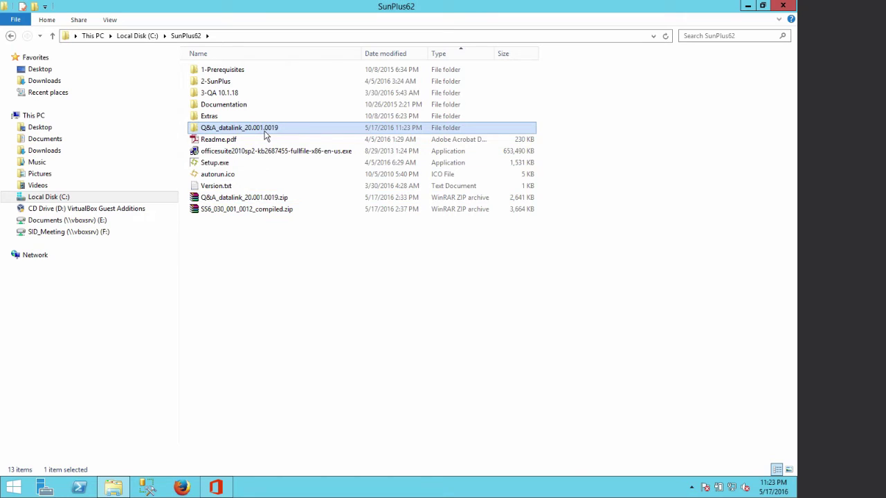
{"action": "double_click", "coordinate": [264, 130]}
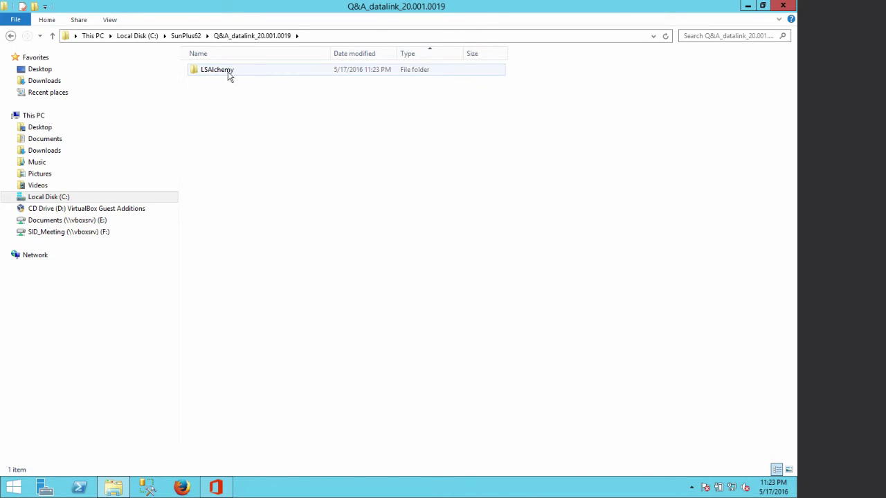
{"action": "left_click", "coordinate": [192, 35]}
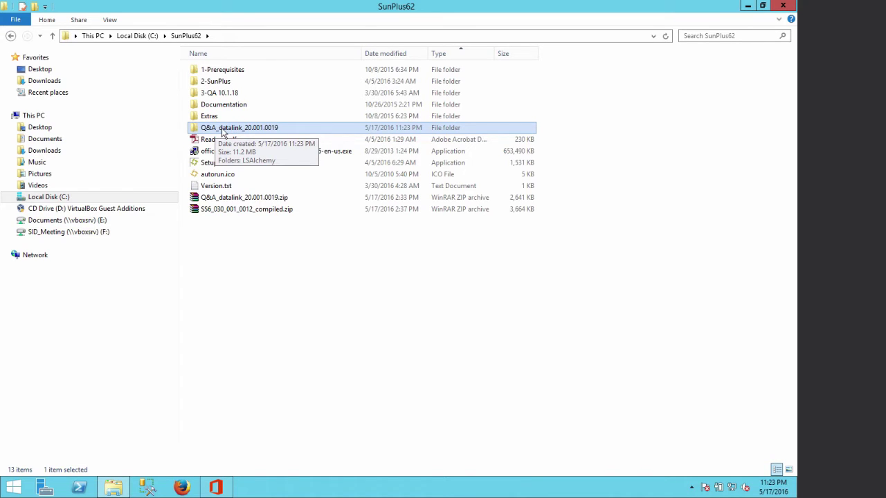
- Search the Start screen for 'update' and run Update DataLinks as administrator
{"action": "left_click", "coordinate": [11, 493]}
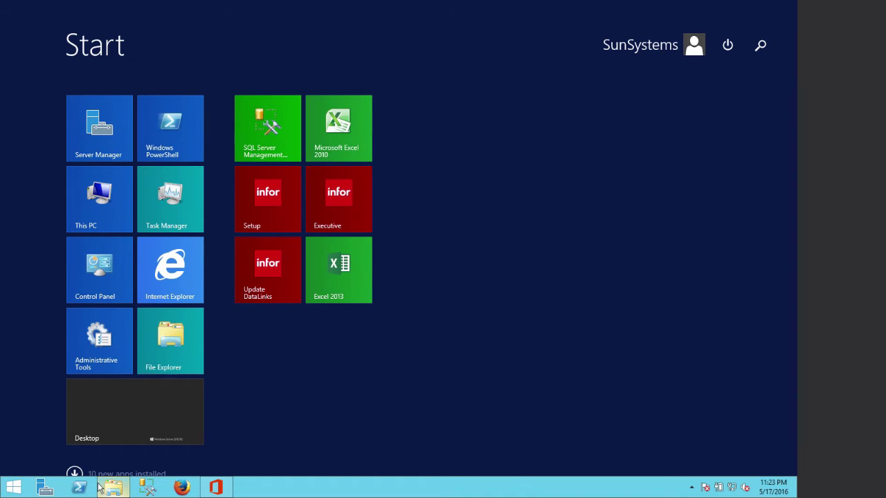
{"action": "left_click", "coordinate": [761, 46]}
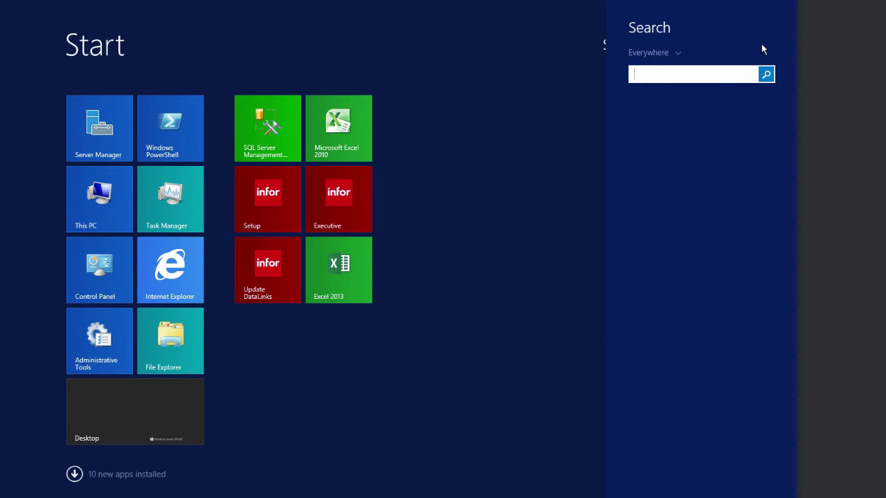
{"action": "type", "text": "update"}
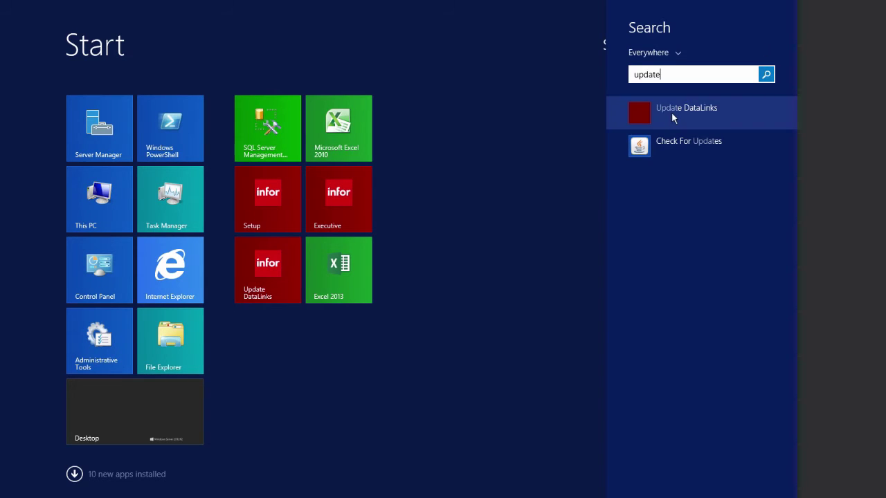
{"action": "key", "text": "Down"}
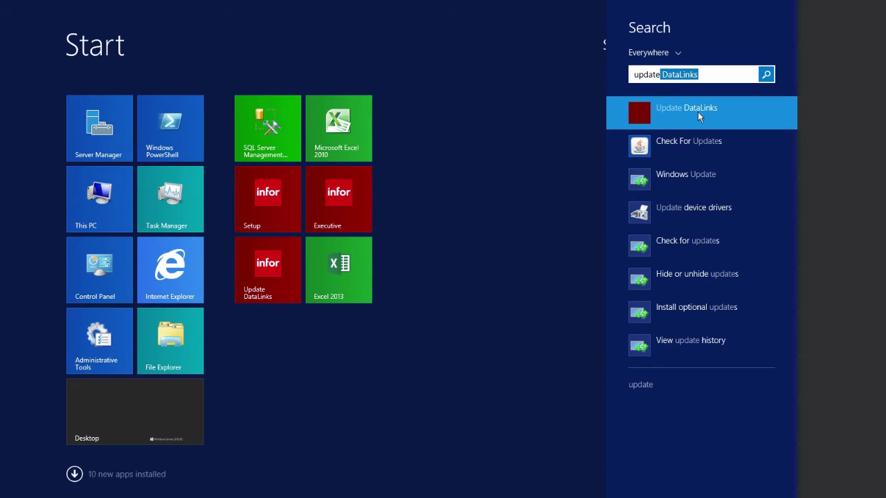
{"action": "right_click", "coordinate": [708, 118]}
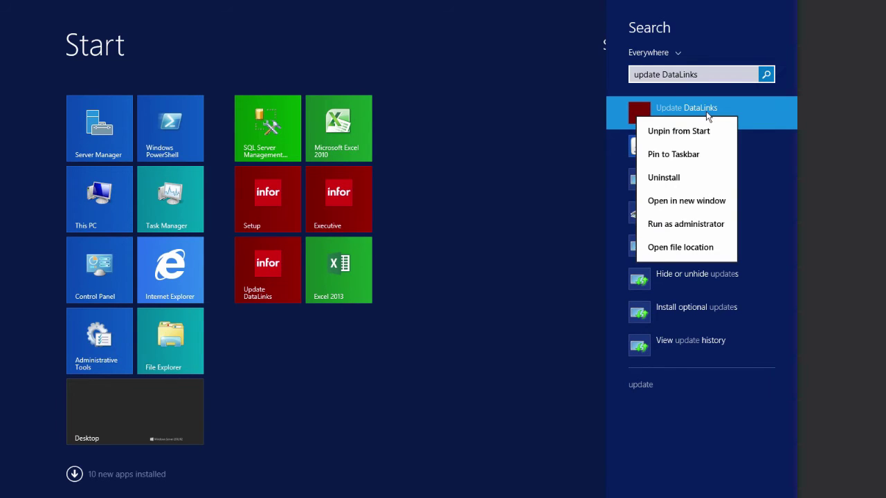
{"action": "left_click", "coordinate": [682, 228]}
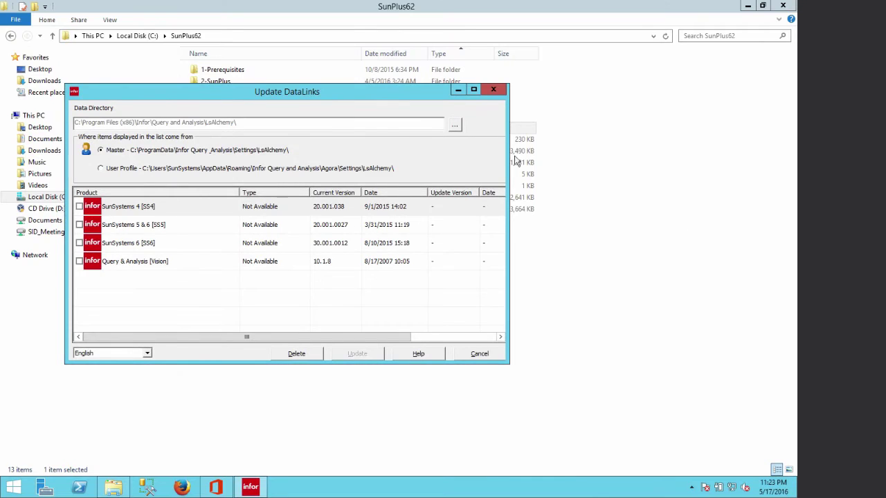
- Set the Data Directory to C:\SunPlus62\Q&A_datalink_20.001.0019 using the folder browser
{"action": "left_click_drag", "start_coordinate": [511, 231], "coordinate": [521, 233]}
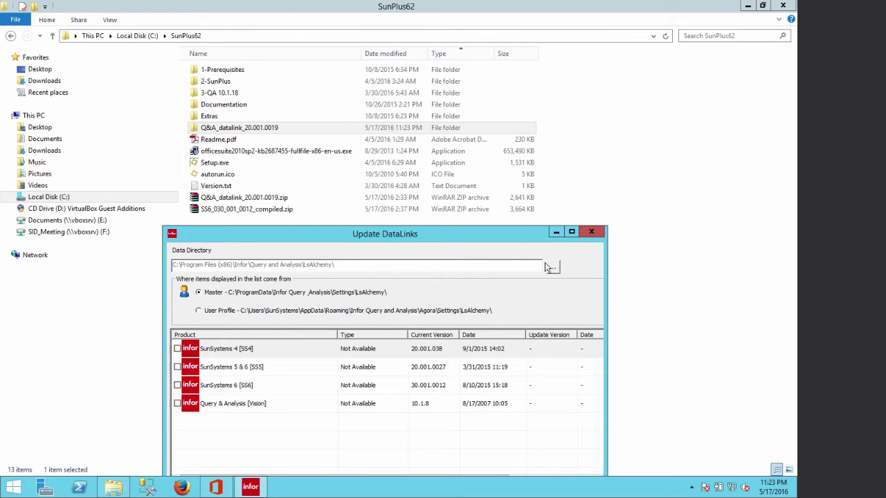
{"action": "left_click_drag", "start_coordinate": [526, 233], "coordinate": [581, 141]}
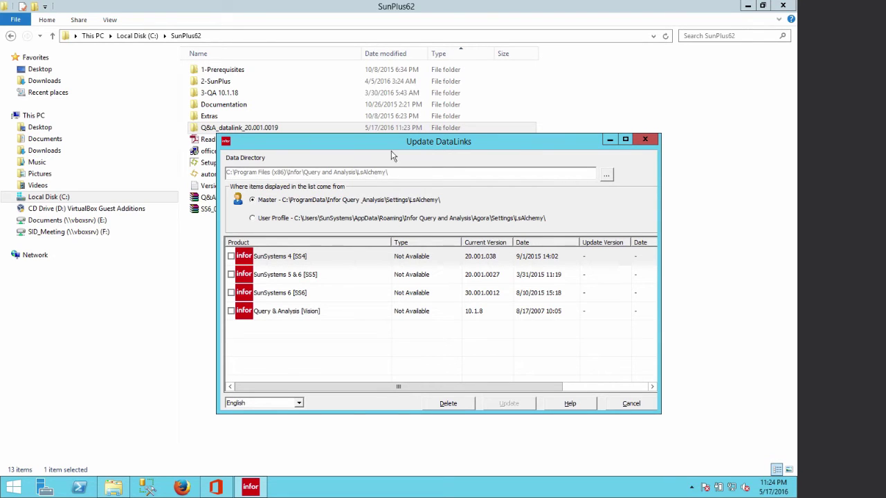
{"action": "left_click_drag", "start_coordinate": [400, 143], "coordinate": [430, 196]}
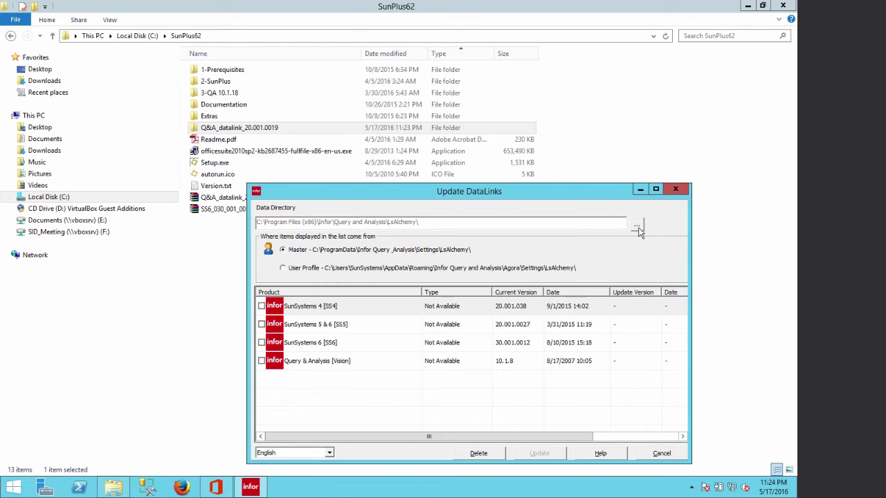
{"action": "left_click", "coordinate": [637, 227]}
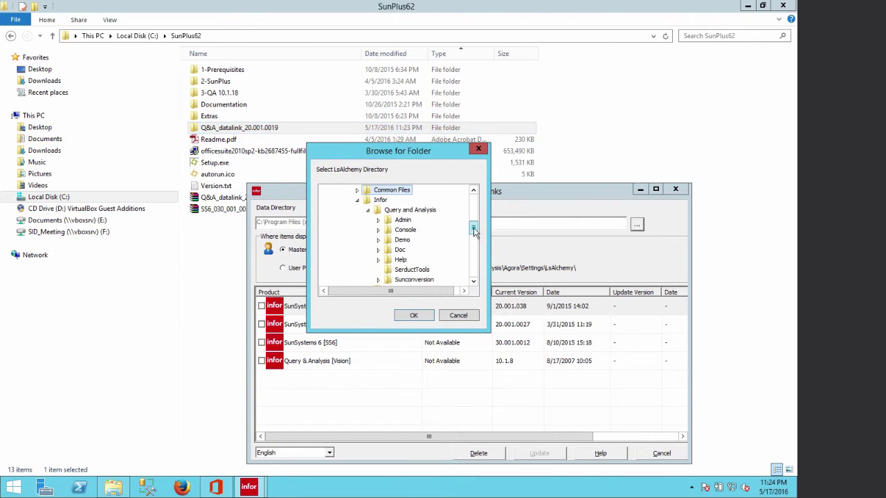
{"action": "mouse_move", "coordinate": [473, 228]}
{"action": "left_mouse_down"}
{"action": "mouse_move", "coordinate": [473, 210]}
{"action": "mouse_move", "coordinate": [473, 220]}
{"action": "left_mouse_up"}
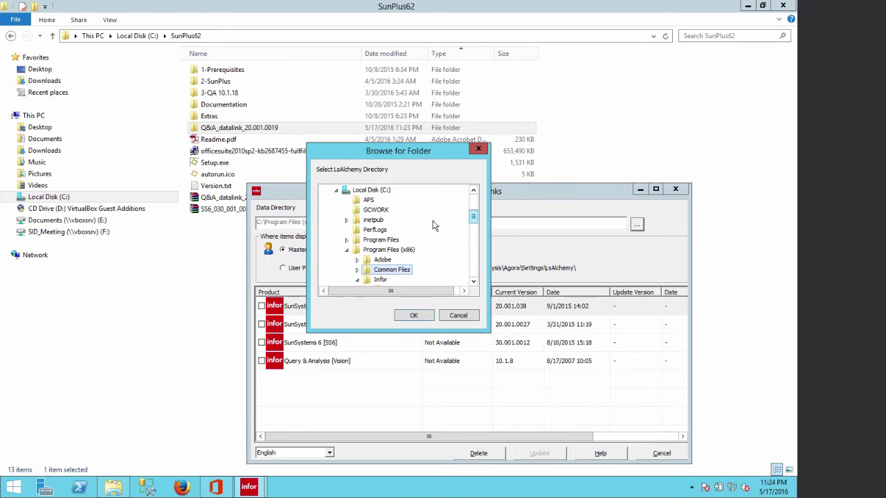
{"action": "left_click", "coordinate": [347, 250]}
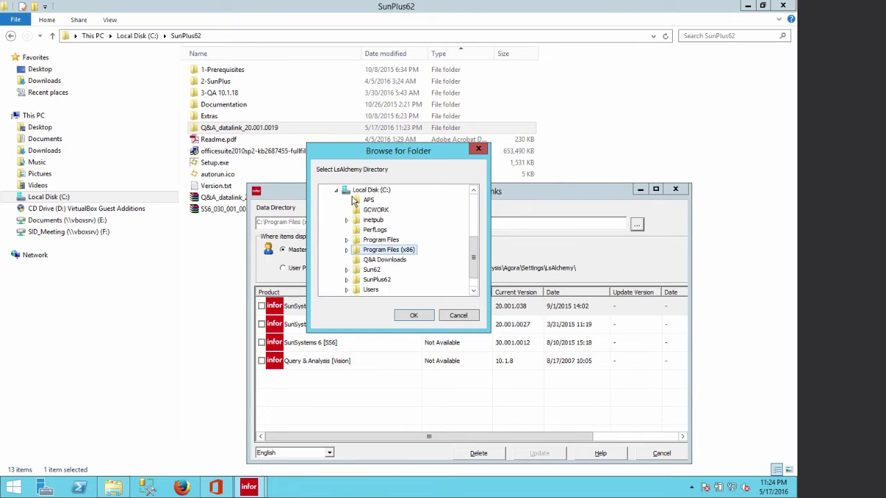
{"action": "left_click", "coordinate": [360, 194]}
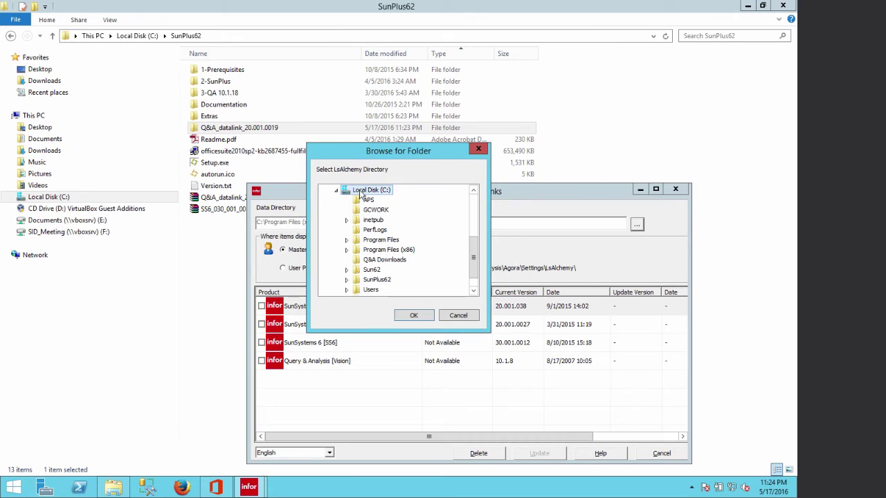
{"action": "left_click", "coordinate": [375, 281]}
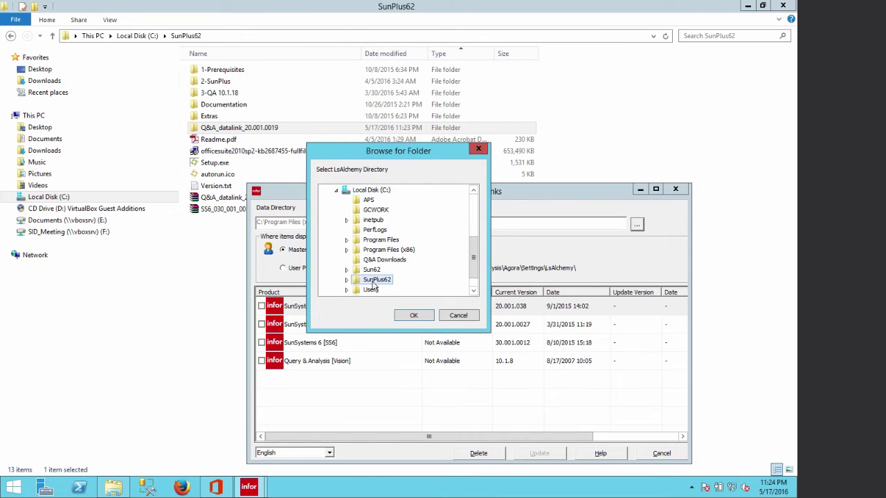
{"action": "left_click", "coordinate": [347, 280]}
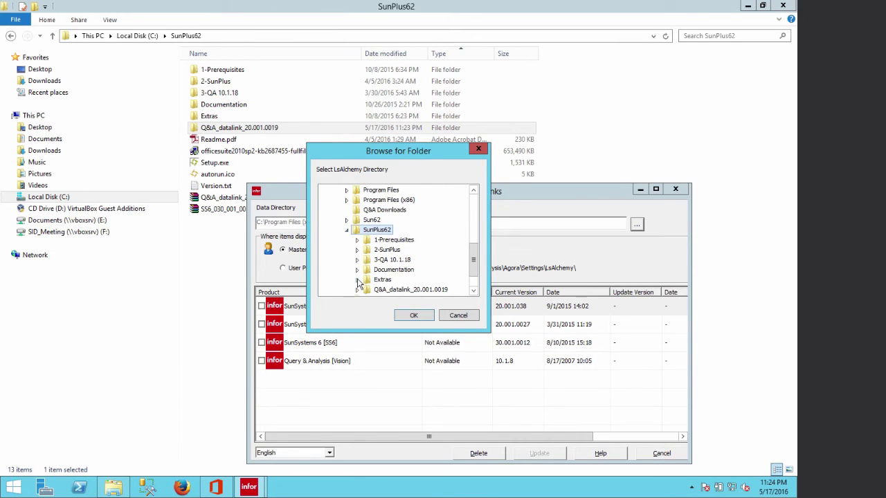
{"action": "left_click", "coordinate": [391, 291]}
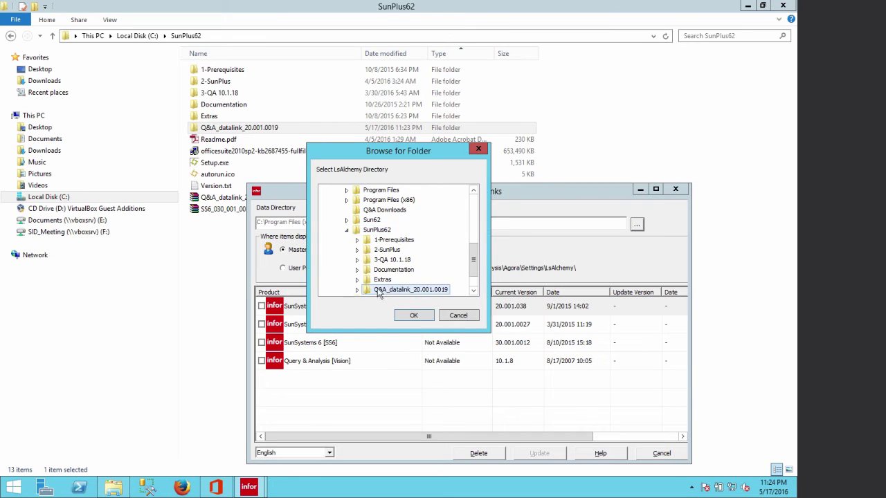
{"action": "scroll", "coordinate": [392, 290], "scroll_direction": "down", "scroll_amount": 1}
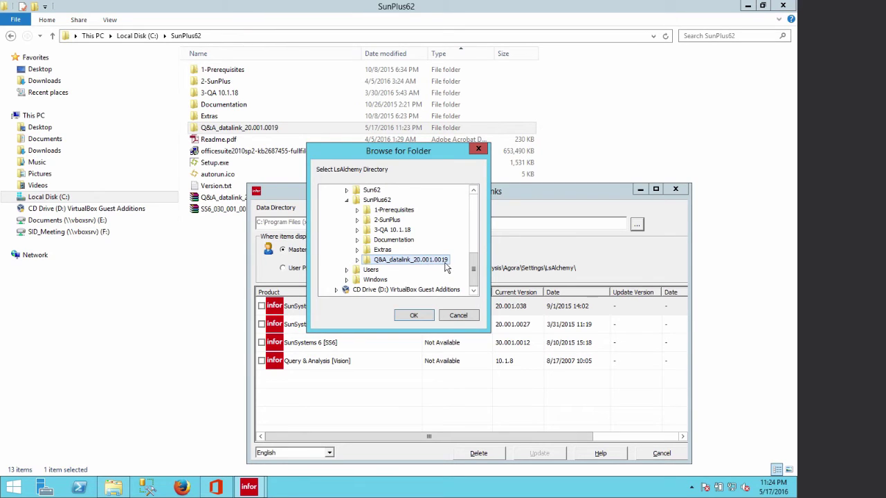
{"action": "left_click", "coordinate": [413, 316]}
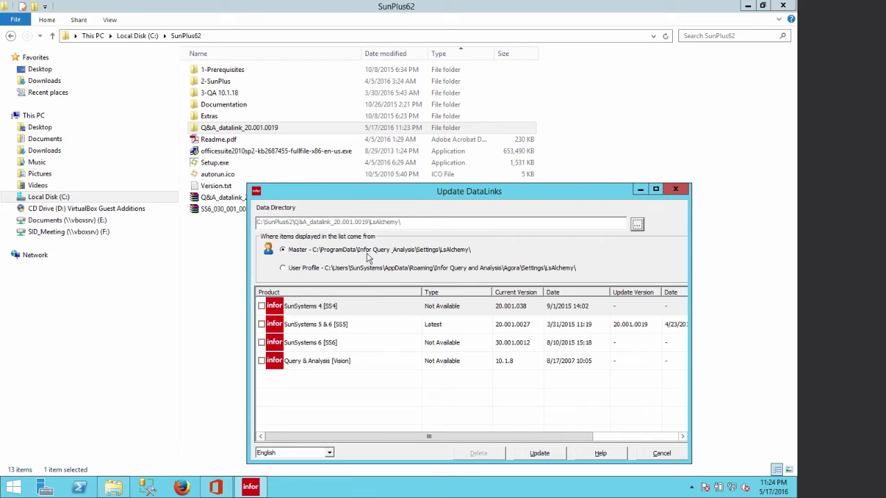
- Update the SunSystems 5 & 6 [SS5] datalink to 20.001.0019, skipping the unavailable SS6 datalink
{"action": "left_click", "coordinate": [261, 325]}
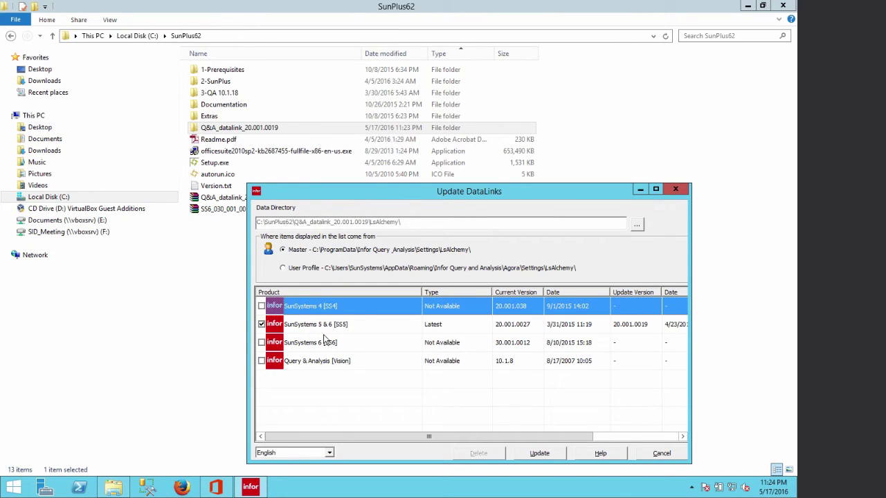
{"action": "left_click", "coordinate": [262, 343]}
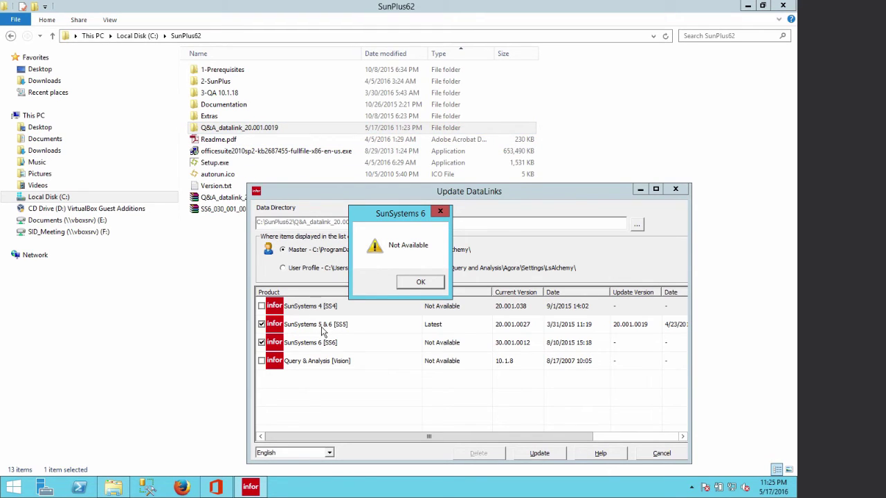
{"action": "left_click", "coordinate": [410, 286]}
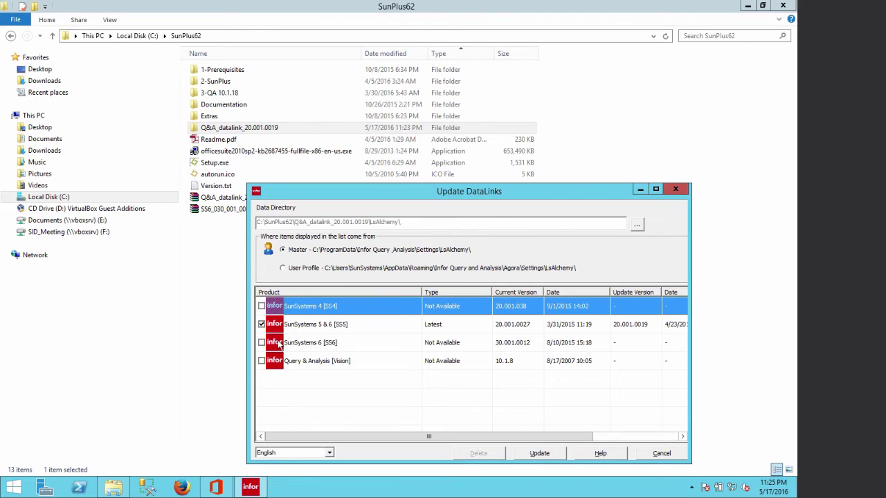
{"action": "left_click", "coordinate": [309, 331]}
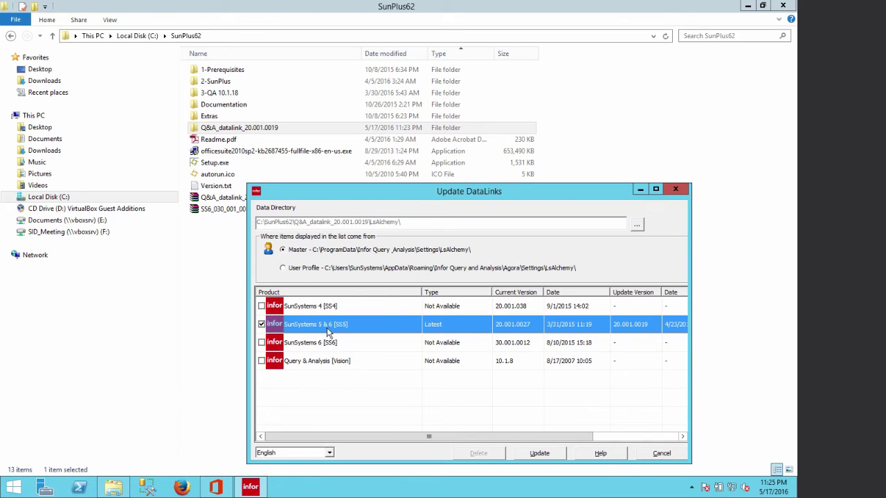
{"action": "left_click", "coordinate": [537, 453]}
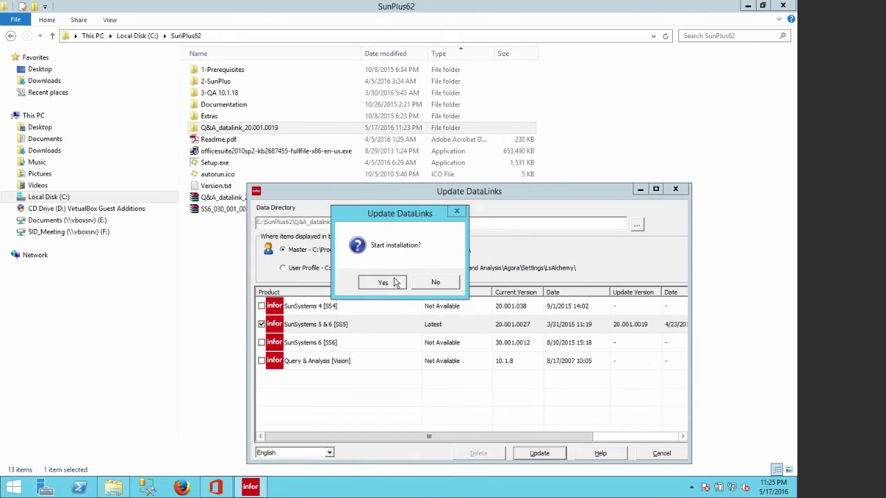
{"action": "left_click", "coordinate": [396, 283]}
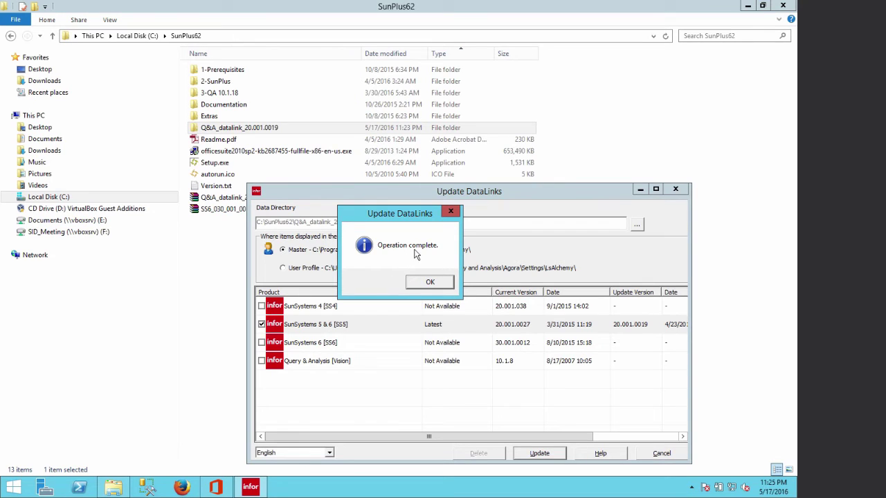
{"action": "left_click", "coordinate": [424, 283]}
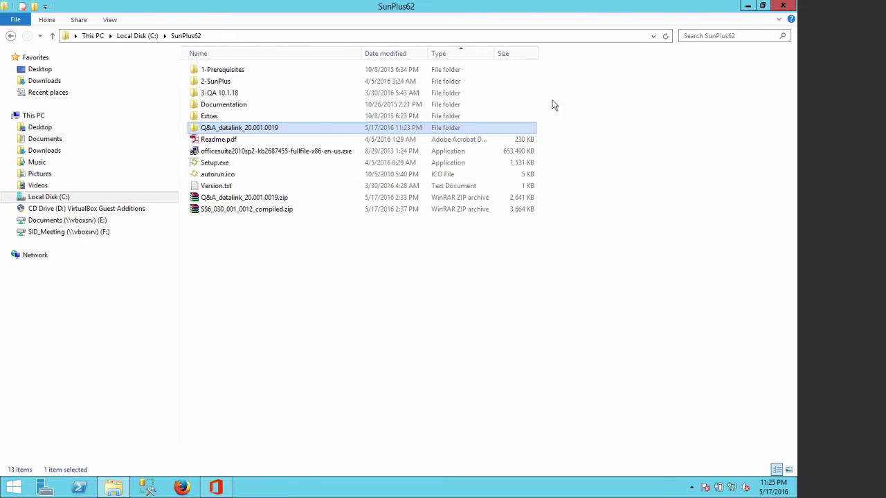
- Minimize Explorer, search 'exe' on the Start screen, and run Executive as administrator
{"action": "left_click", "coordinate": [747, 5]}
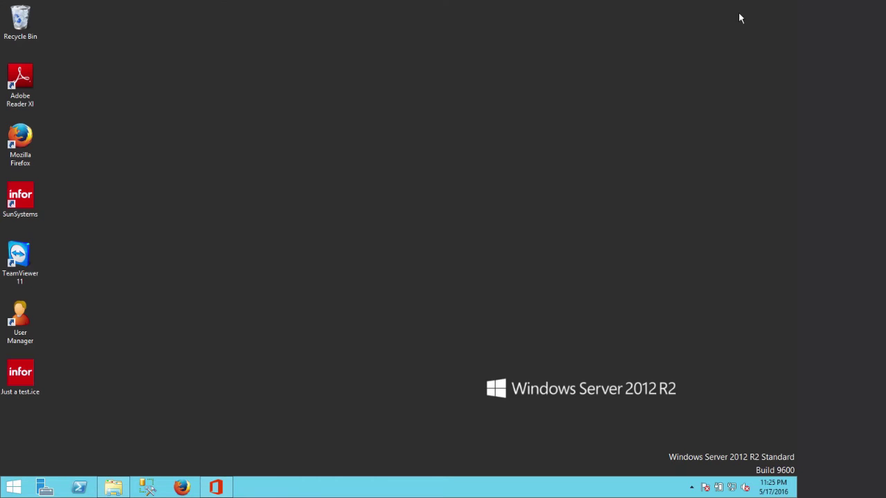
{"action": "left_click", "coordinate": [18, 488]}
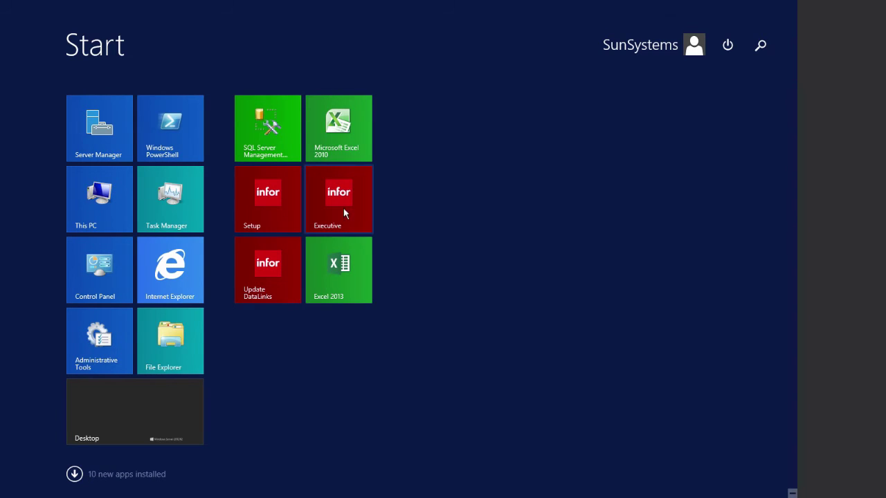
{"action": "left_click", "coordinate": [760, 45]}
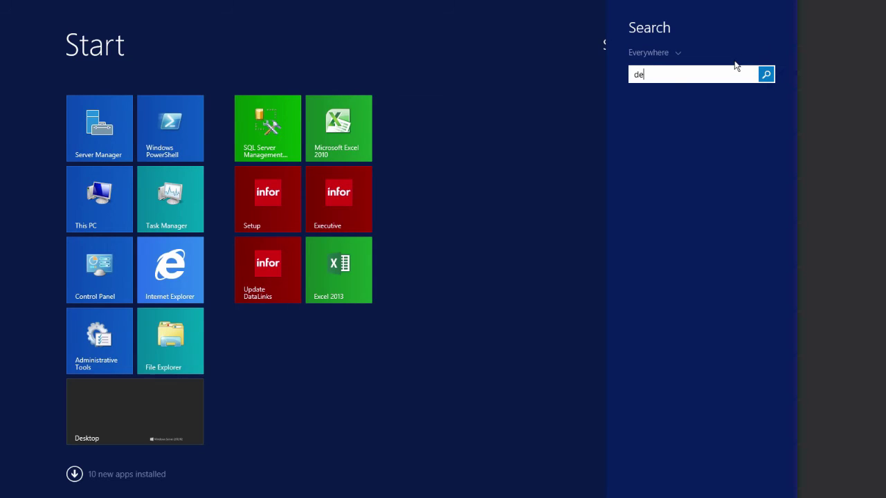
{"action": "type", "text": "de"}
{"action": "key", "text": "BackSpace"}
{"action": "key", "text": "BackSpace"}
{"action": "key", "text": "BackSpace"}
{"action": "type", "text": "execu"}
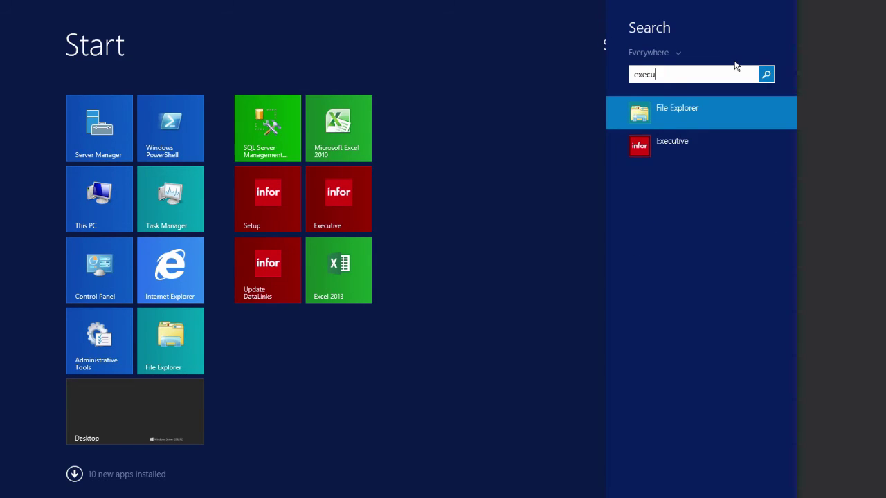
{"action": "right_click", "coordinate": [667, 150]}
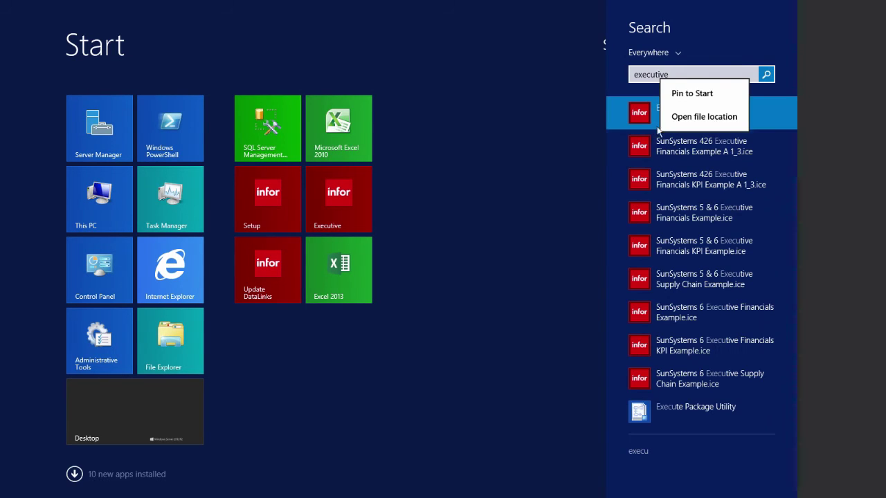
{"action": "key", "text": "Escape"}
{"action": "right_click", "coordinate": [655, 113]}
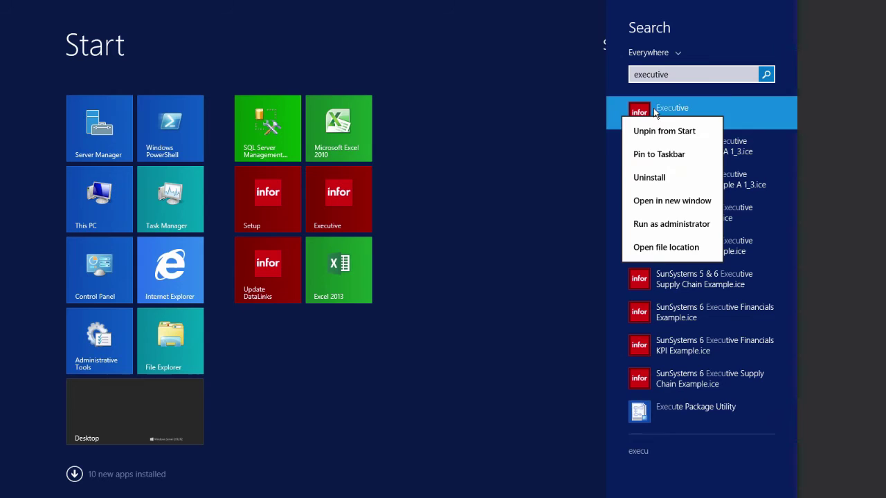
{"action": "left_click", "coordinate": [655, 207]}
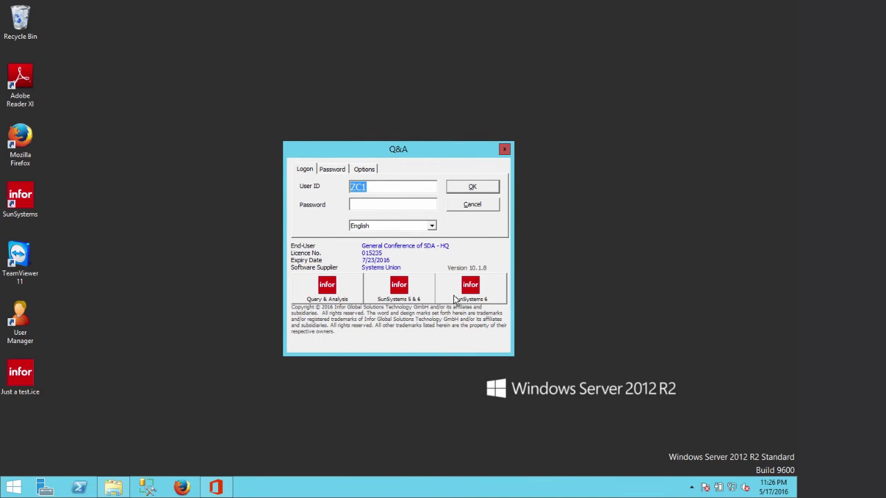
- Confirm the SunSystems 5 & 6 datalink shows version 20.001, then log on
{"action": "left_click", "coordinate": [405, 296]}
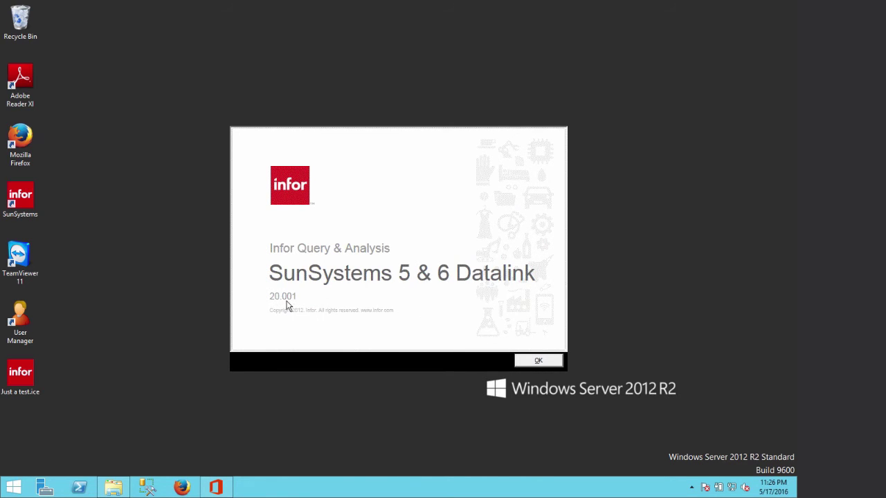
{"action": "left_click", "coordinate": [522, 357]}
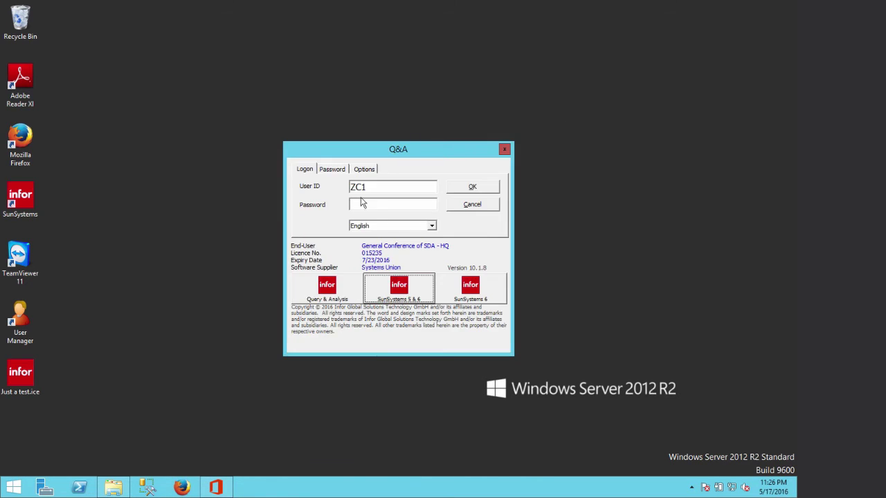
{"action": "left_click_drag", "start_coordinate": [371, 193], "coordinate": [356, 196]}
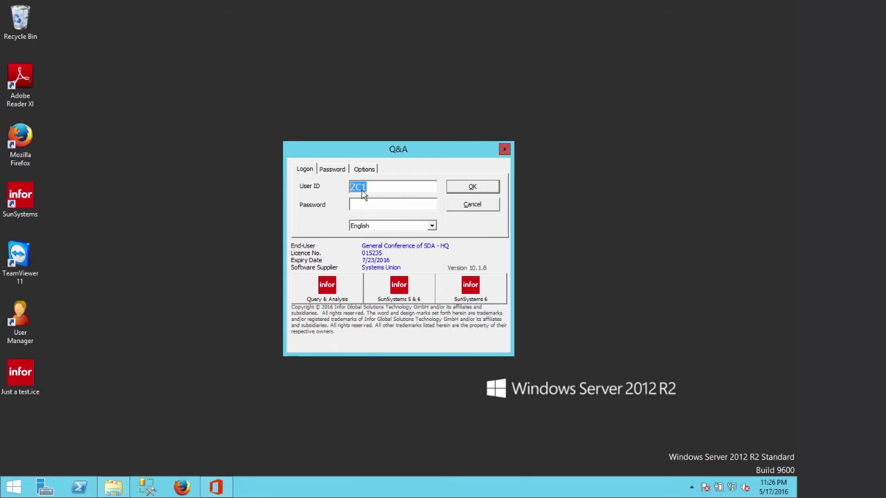
{"action": "left_click", "coordinate": [473, 187]}
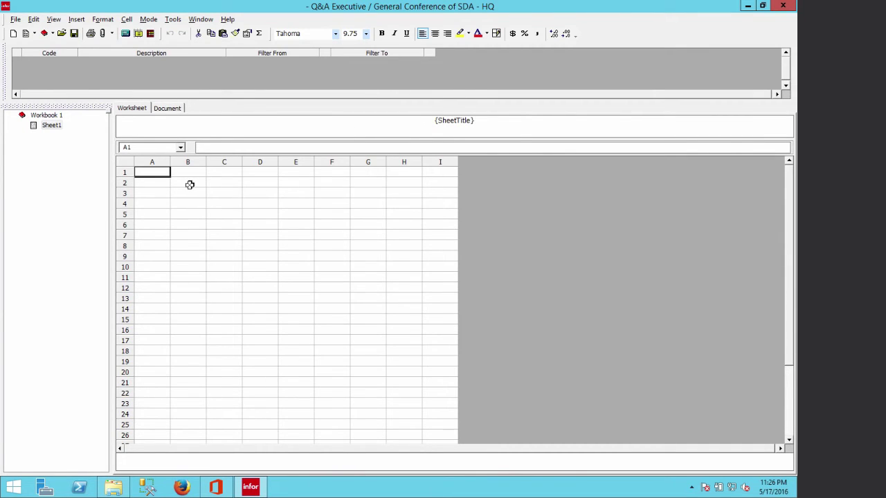
- Open the Define Criteria Cell dialog for cell B2
{"action": "left_click", "coordinate": [186, 182]}
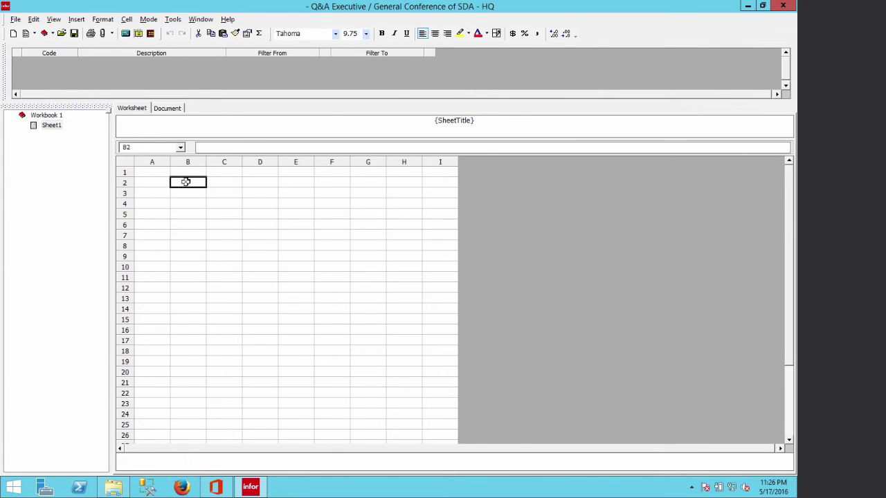
{"action": "right_click", "coordinate": [186, 182]}
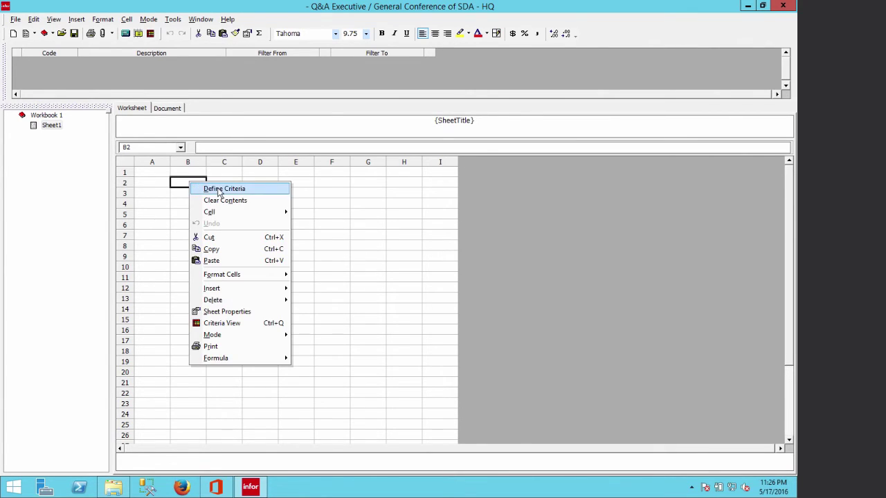
{"action": "left_click", "coordinate": [217, 189]}
{"action": "left_click_drag", "start_coordinate": [263, 49], "coordinate": [549, 164]}
- Make B2 a Summary Link with SunSystems 5 & 6 as the product filter
{"action": "left_click", "coordinate": [485, 172]}
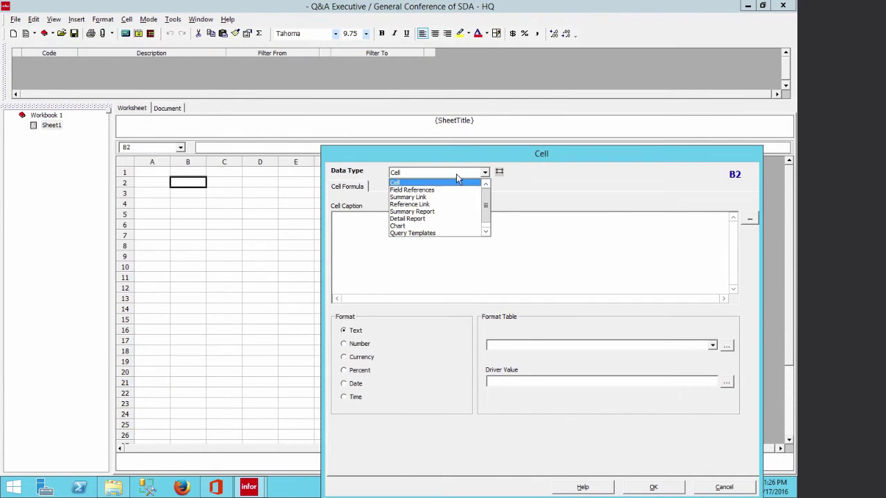
{"action": "left_click", "coordinate": [437, 197]}
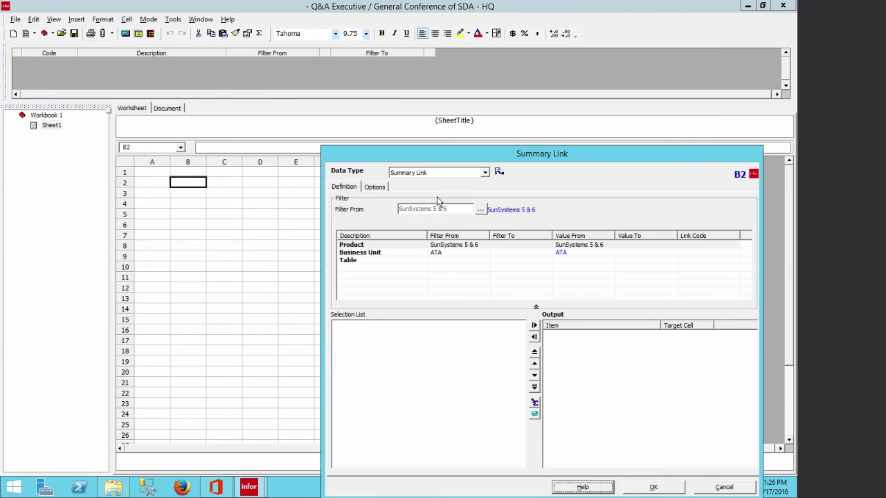
{"action": "double_click", "coordinate": [441, 245]}
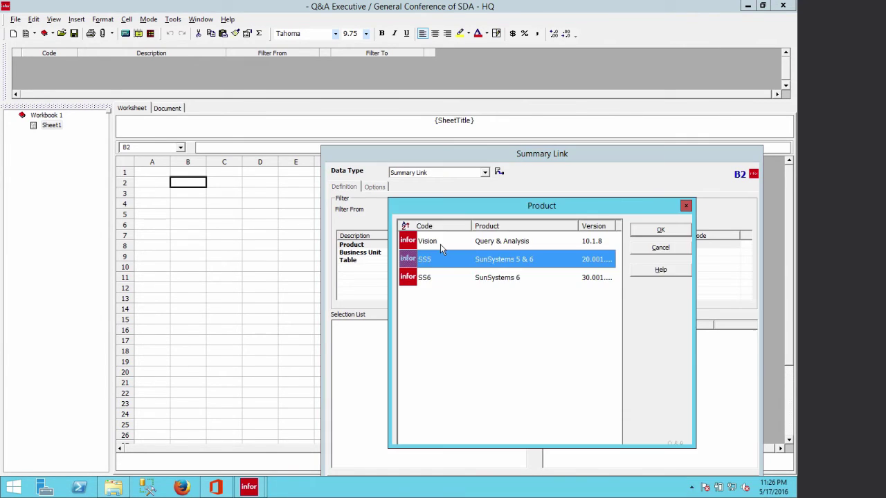
{"action": "left_click", "coordinate": [666, 245]}
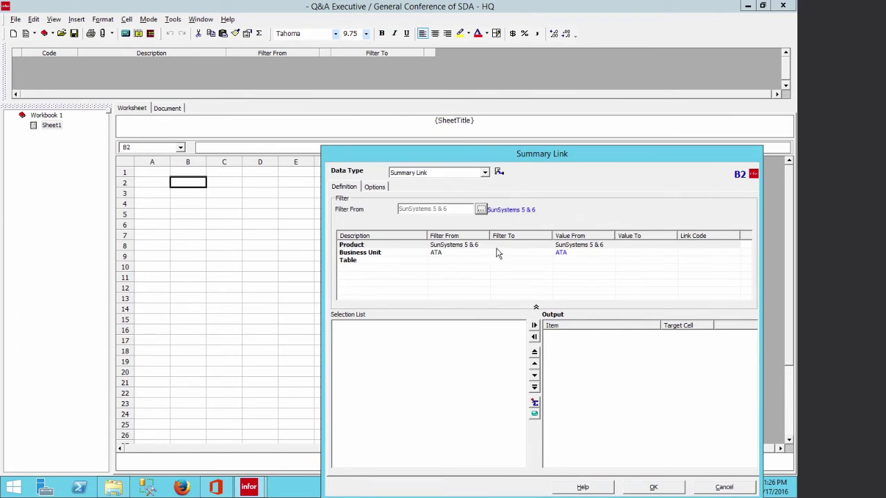
{"action": "left_click", "coordinate": [481, 210]}
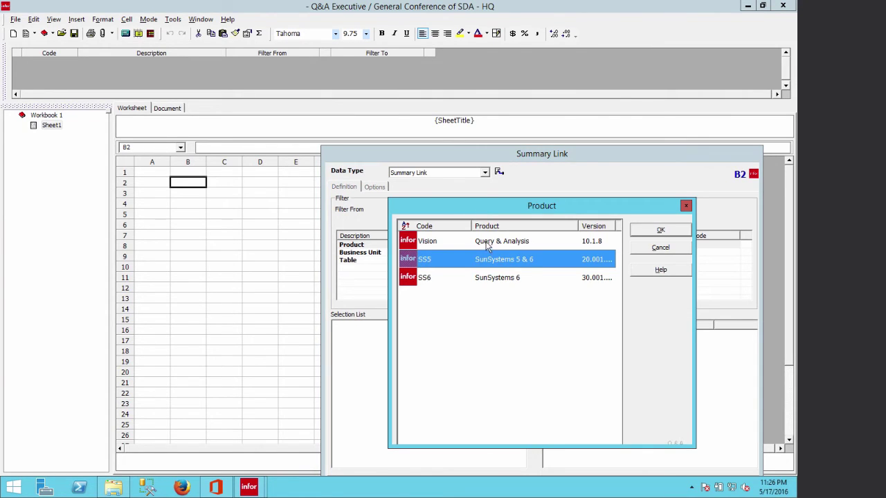
{"action": "left_click", "coordinate": [487, 243]}
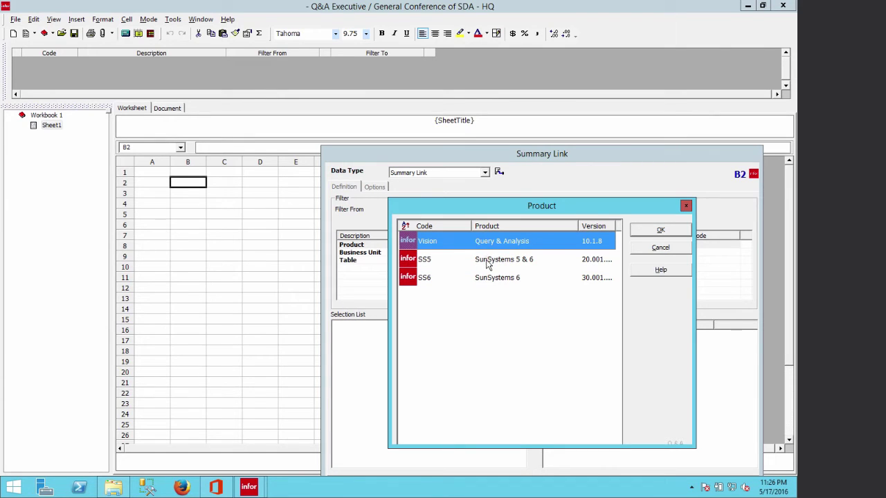
{"action": "left_click", "coordinate": [488, 263]}
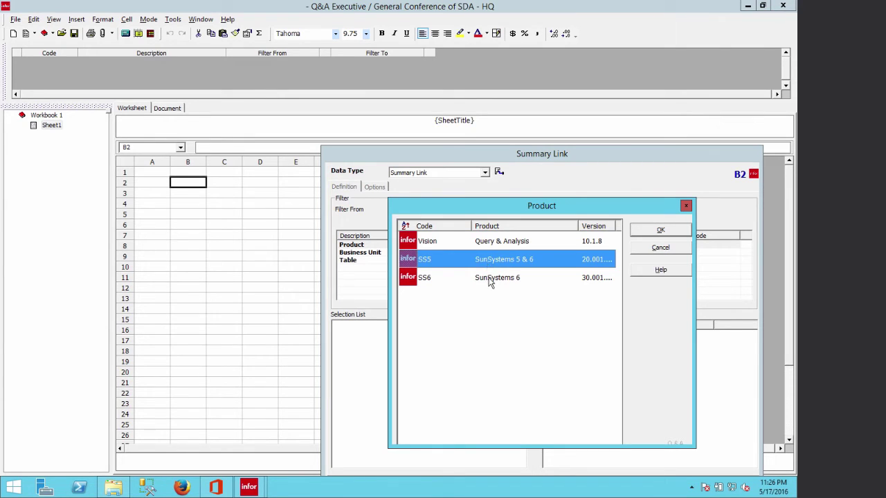
{"action": "left_click", "coordinate": [491, 281]}
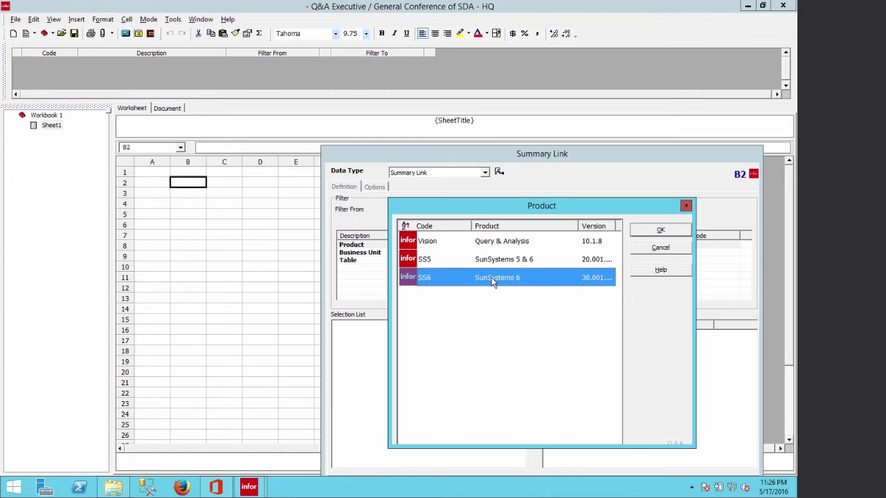
{"action": "left_click", "coordinate": [484, 262]}
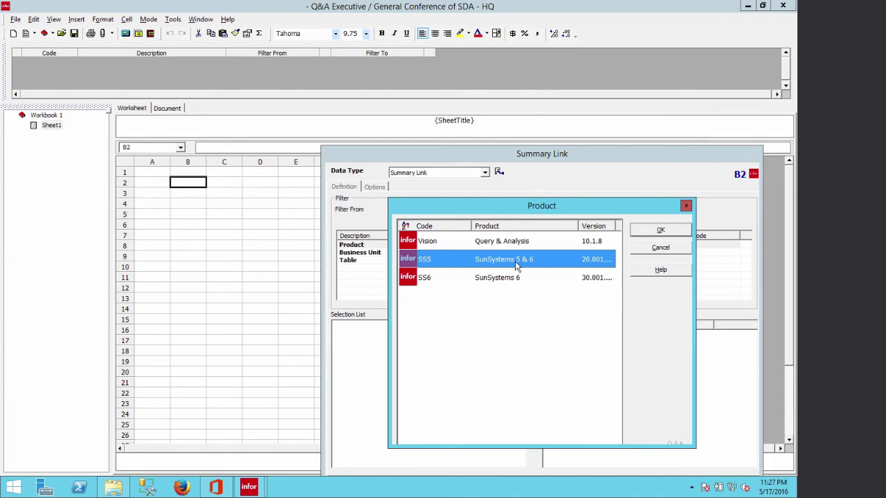
{"action": "left_click", "coordinate": [639, 232]}
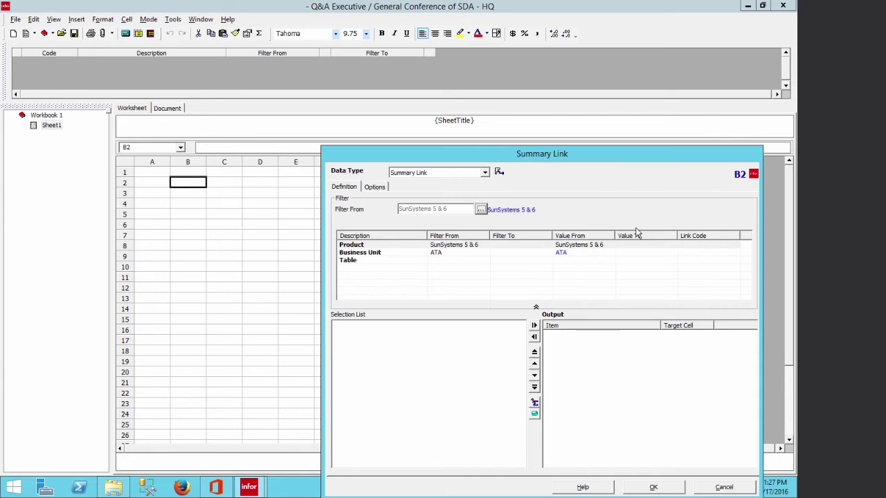
- Set the Business Unit filter to ATA and suppress the recurring system warning
{"action": "left_click", "coordinate": [437, 254]}
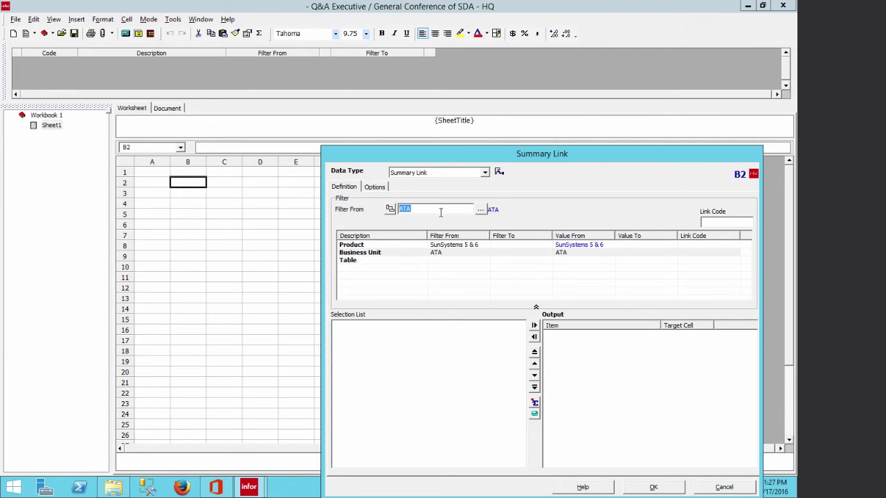
{"action": "left_click", "coordinate": [481, 210]}
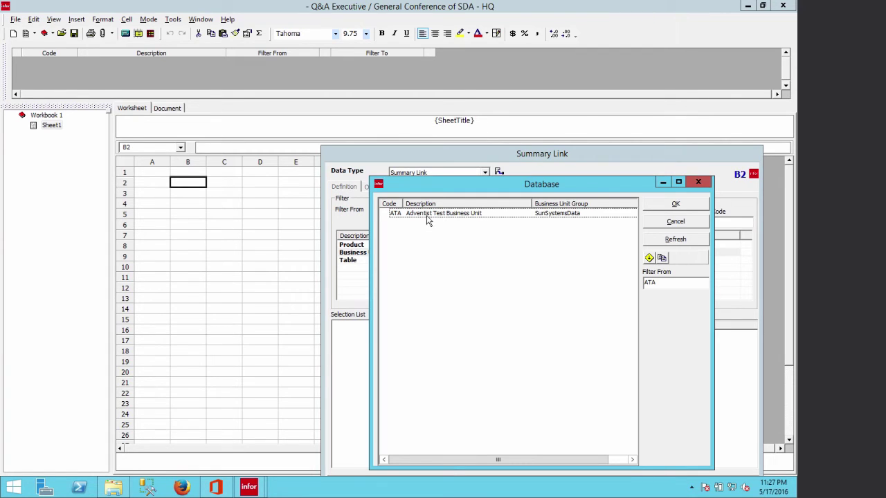
{"action": "left_click", "coordinate": [651, 204]}
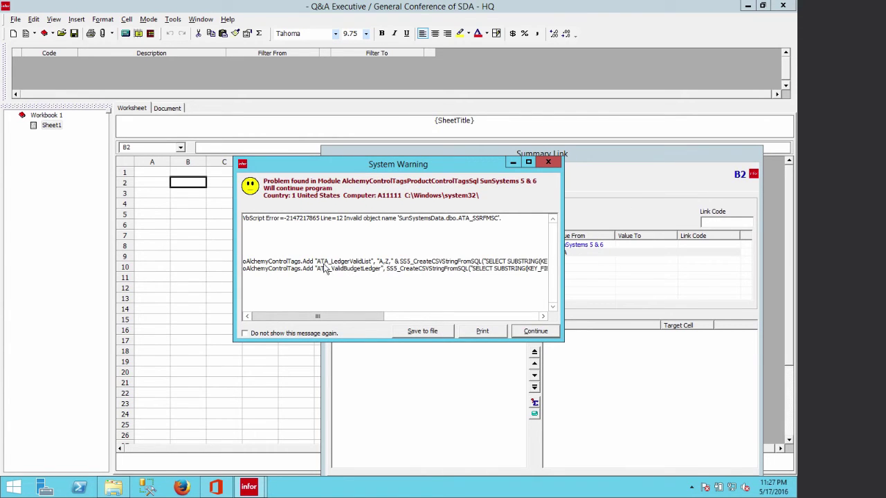
{"action": "left_click", "coordinate": [268, 333]}
{"action": "left_click", "coordinate": [535, 331]}
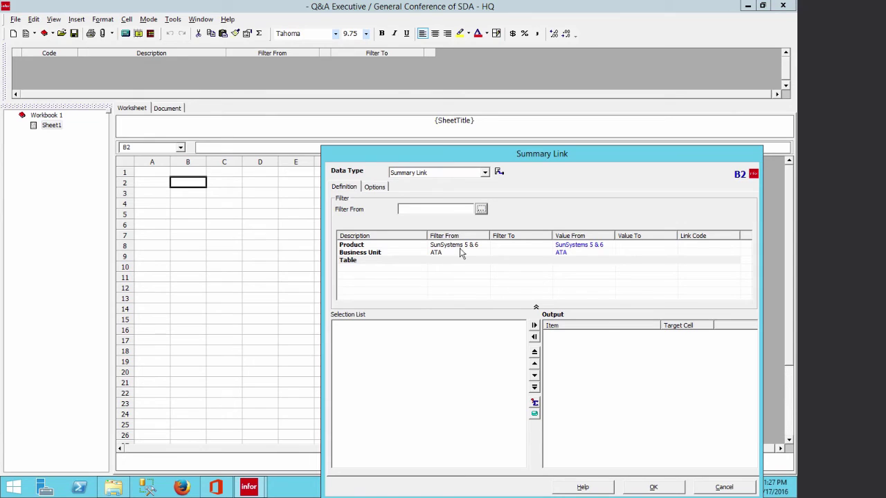
- Set the Table filter to LA / Ledger and the Account Code filter to 1%, after briefly checking 19%
{"action": "left_click", "coordinate": [481, 209]}
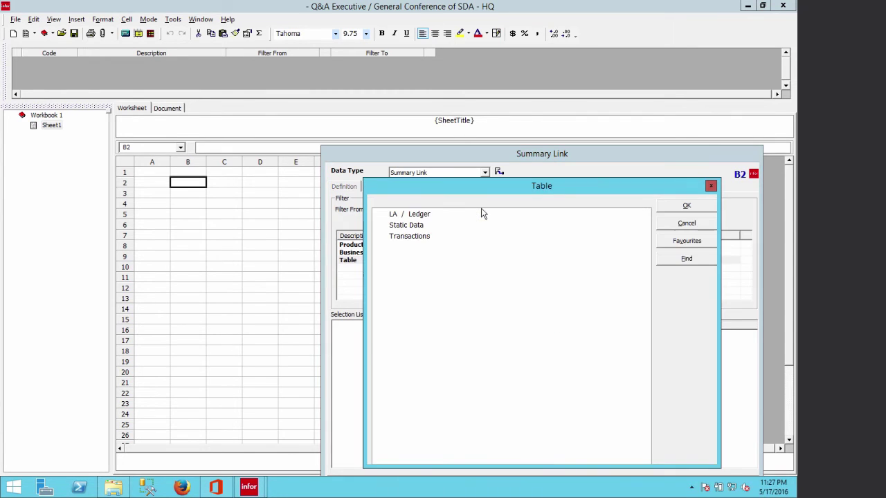
{"action": "left_click", "coordinate": [410, 218]}
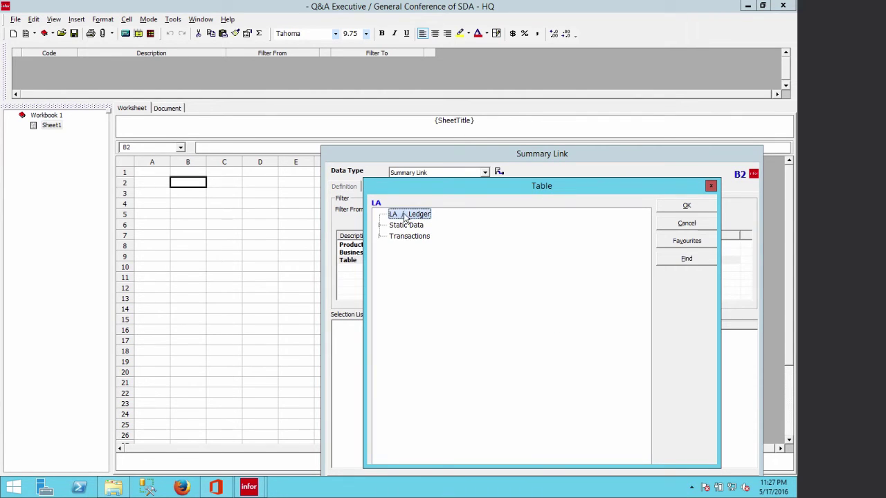
{"action": "left_click", "coordinate": [684, 206]}
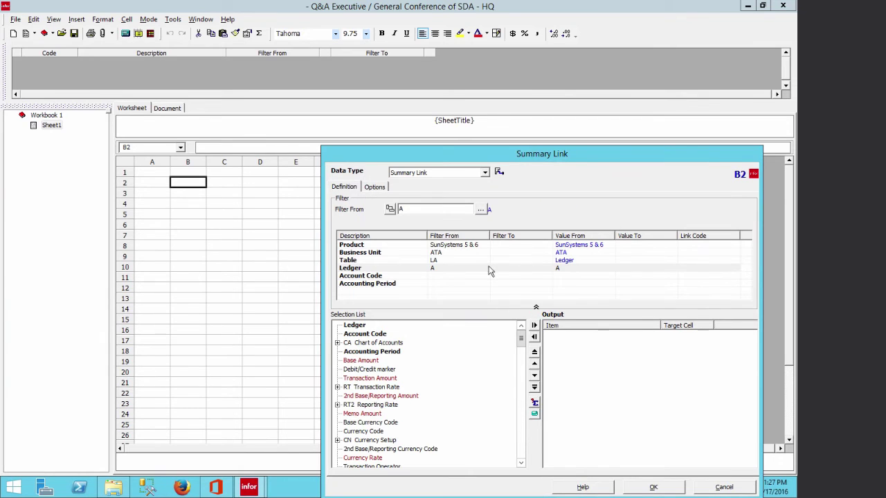
{"action": "left_click", "coordinate": [433, 276]}
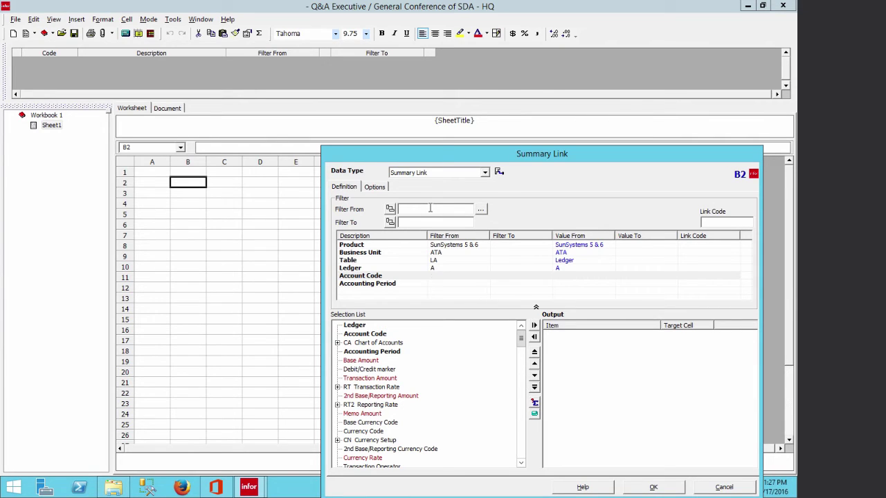
{"action": "type", "text": "1%"}
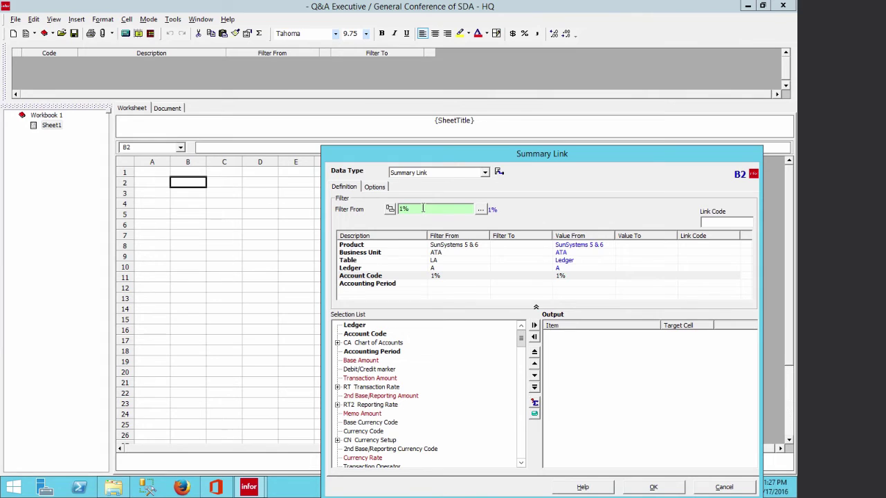
{"action": "left_click", "coordinate": [482, 210]}
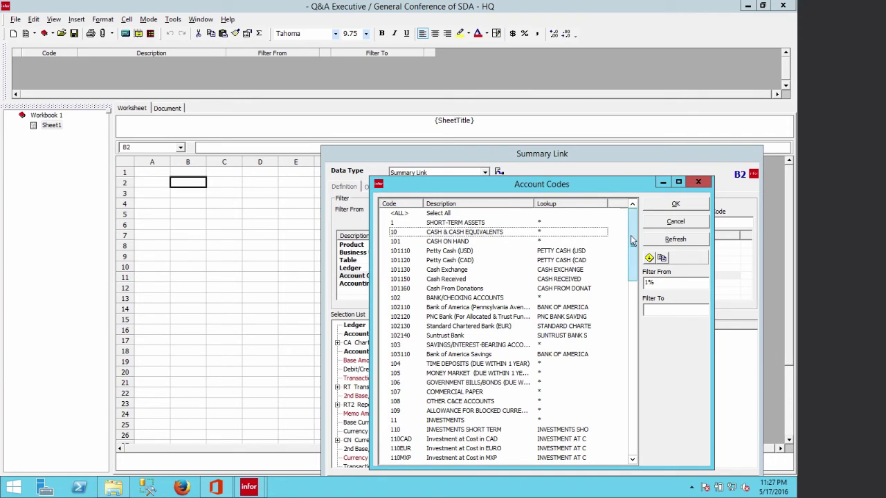
{"action": "left_click_drag", "start_coordinate": [631, 245], "coordinate": [659, 217]}
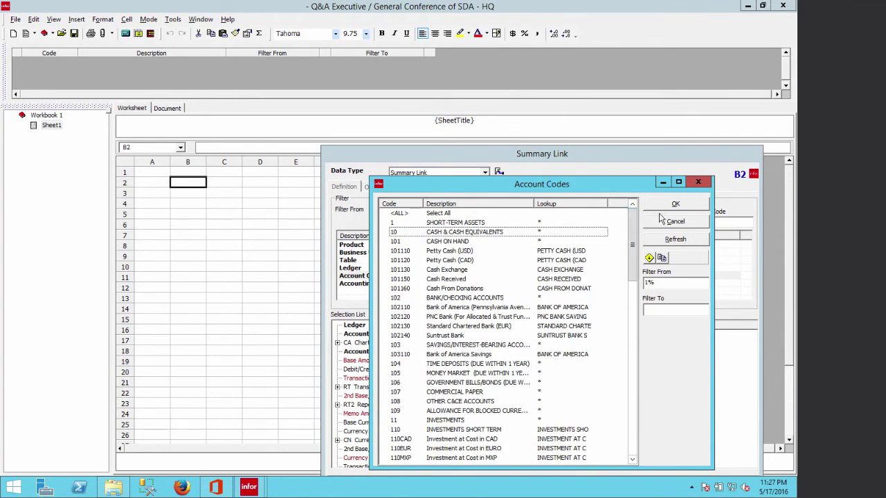
{"action": "left_click", "coordinate": [672, 223]}
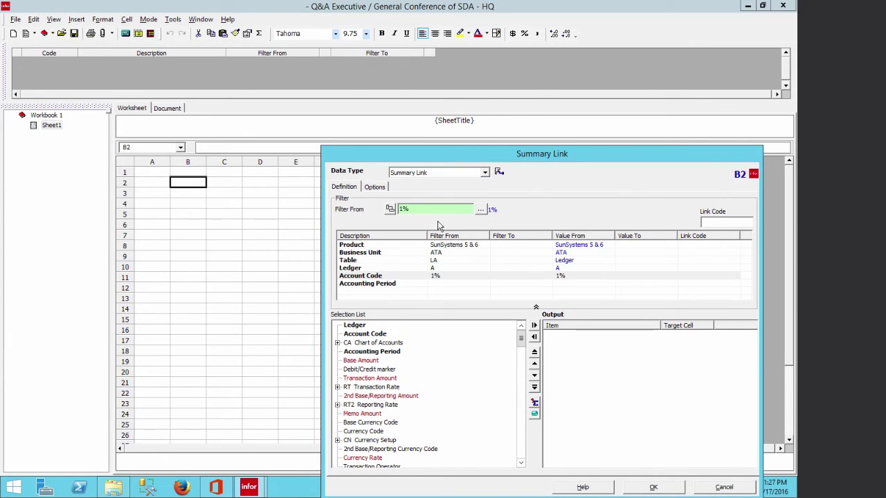
{"action": "type", "text": "9"}
{"action": "left_click", "coordinate": [481, 210]}
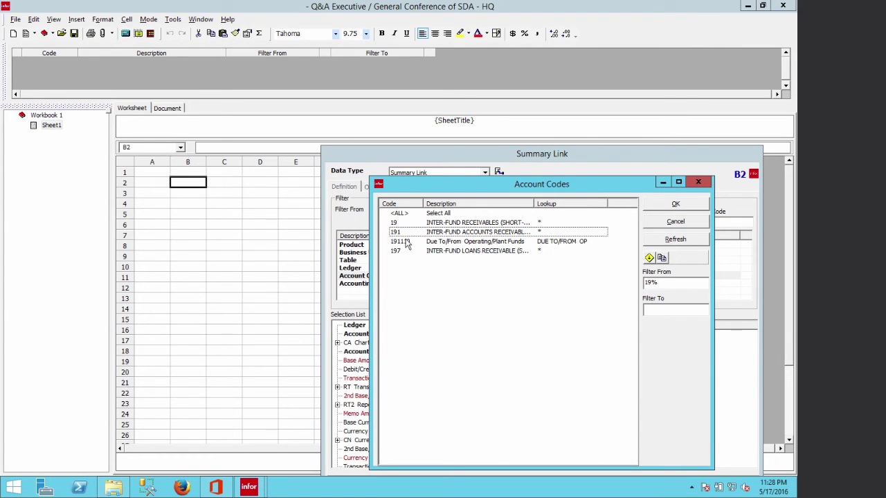
{"action": "left_click", "coordinate": [663, 222]}
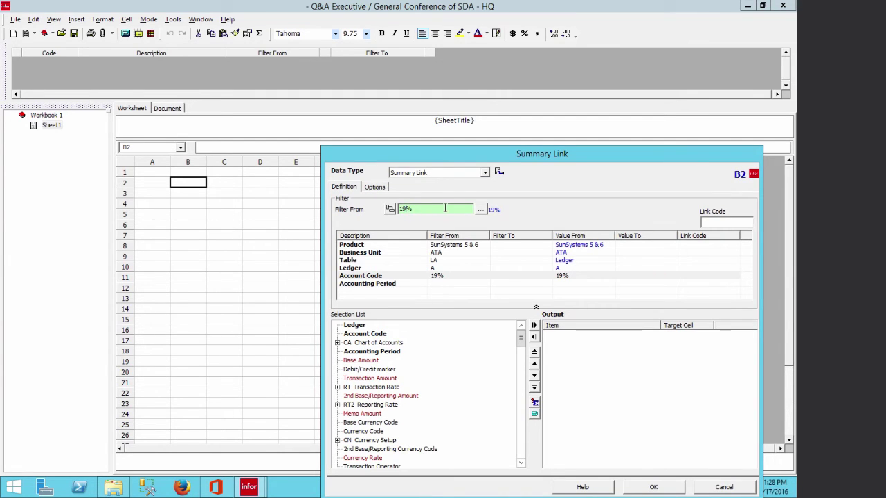
{"action": "key", "text": "BackSpace"}
- Set the Accounting Period filter from 1844/010, ready for the 2015/012 end value
{"action": "left_click", "coordinate": [434, 284]}
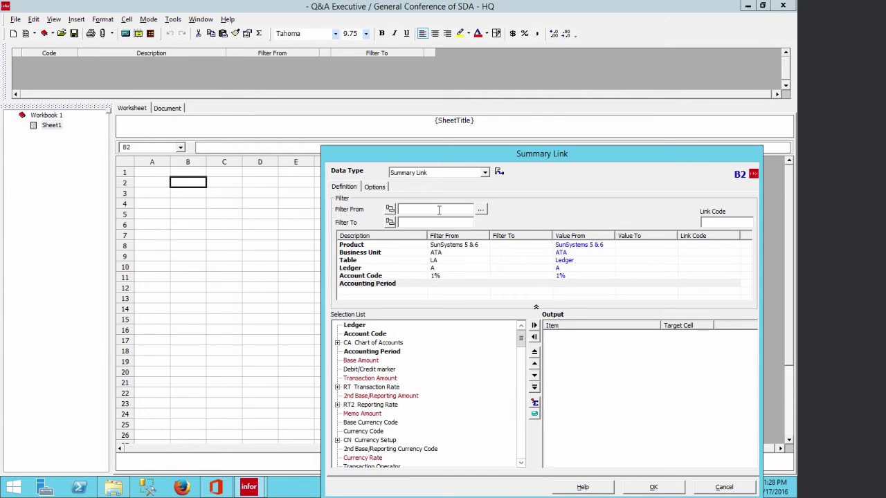
{"action": "left_click", "coordinate": [439, 210]}
{"action": "type", "text": "1844/01"}
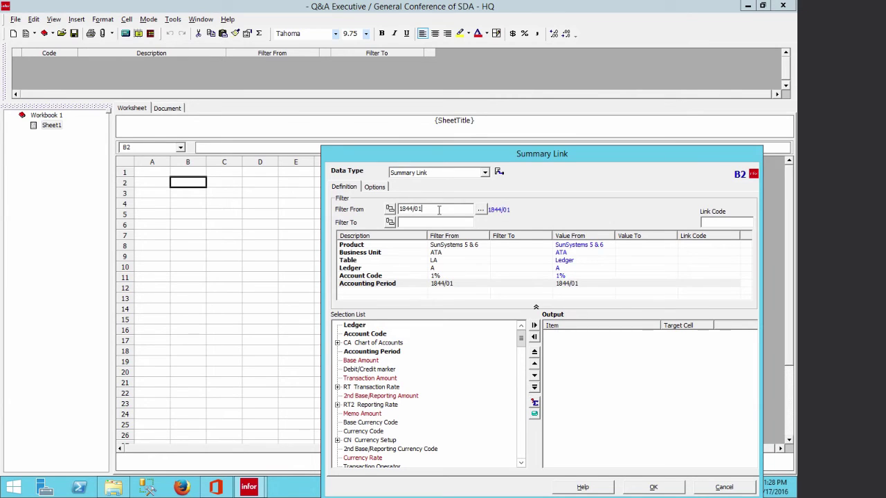
{"action": "type", "text": "0"}
{"action": "left_click_drag", "start_coordinate": [435, 209], "coordinate": [371, 209]}
{"action": "left_click", "coordinate": [424, 221]}
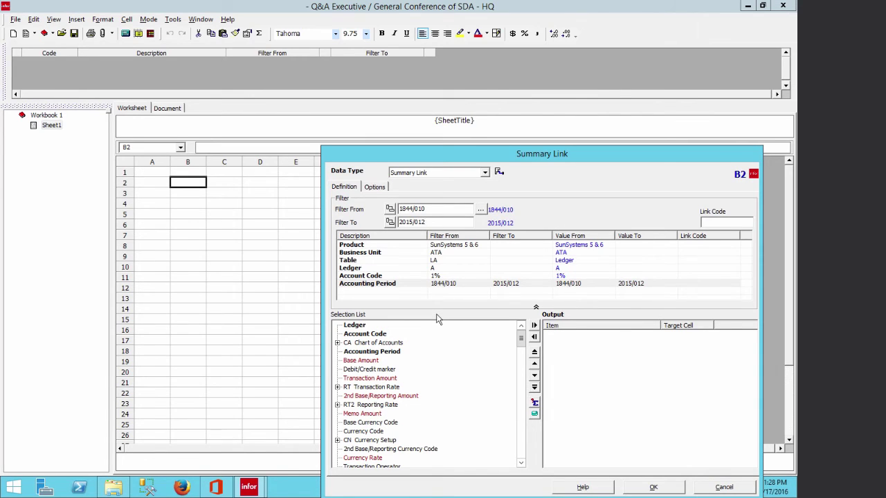
- Output Base Amount instead of Account Code in B2's summary link and confirm it
{"action": "left_click", "coordinate": [367, 336]}
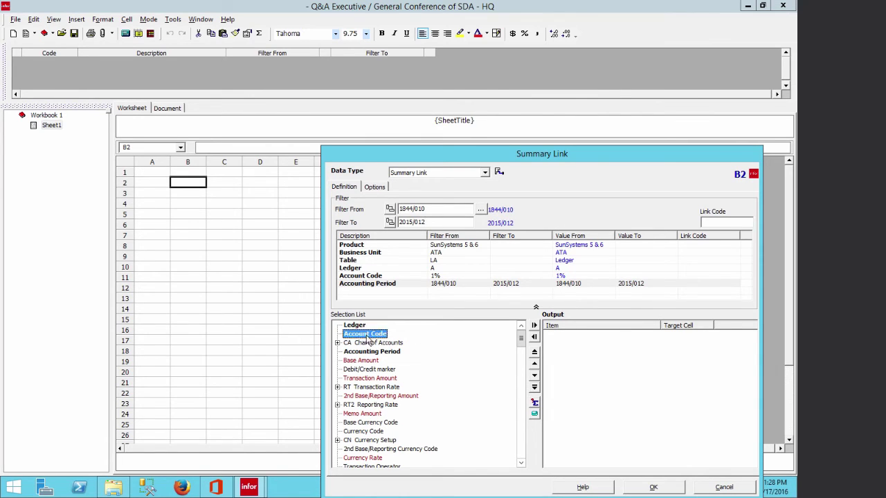
{"action": "left_click_drag", "start_coordinate": [367, 339], "coordinate": [564, 342]}
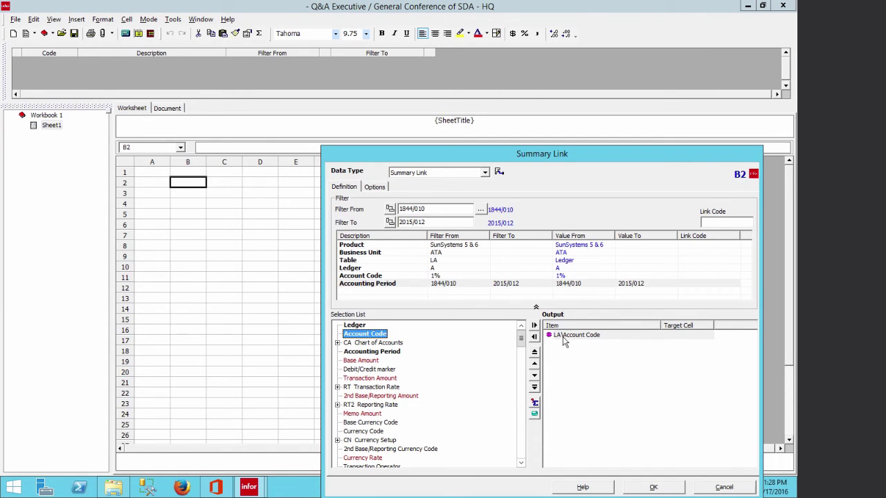
{"action": "right_click", "coordinate": [564, 339]}
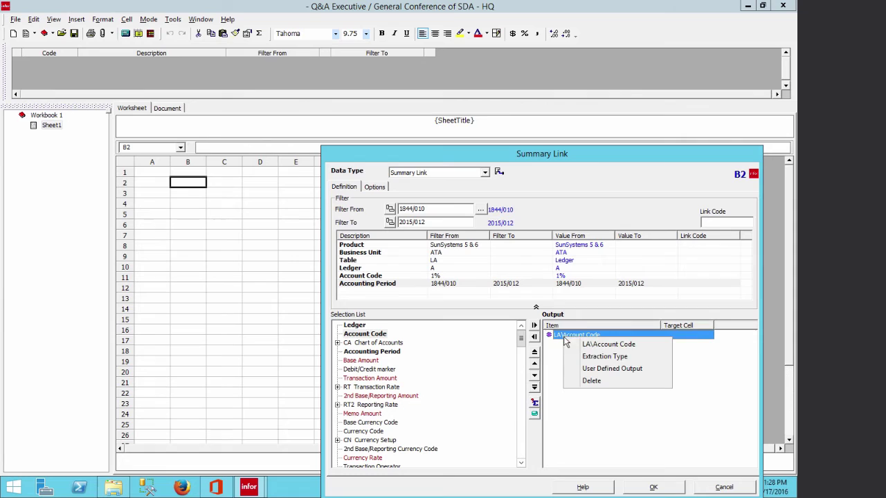
{"action": "left_click", "coordinate": [580, 378]}
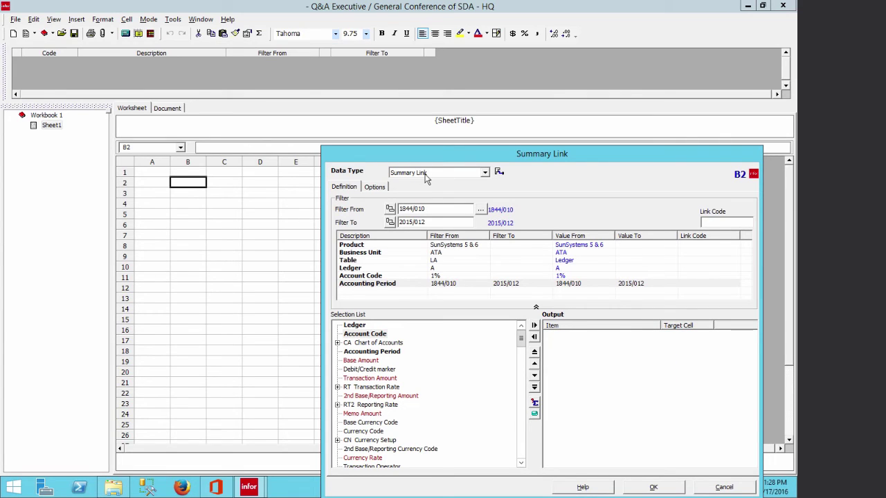
{"action": "left_click", "coordinate": [361, 362]}
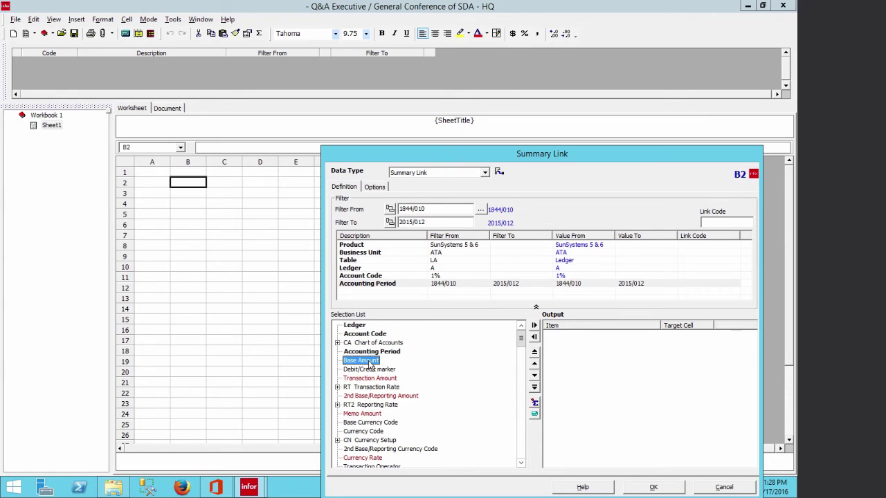
{"action": "left_click_drag", "start_coordinate": [370, 365], "coordinate": [567, 348]}
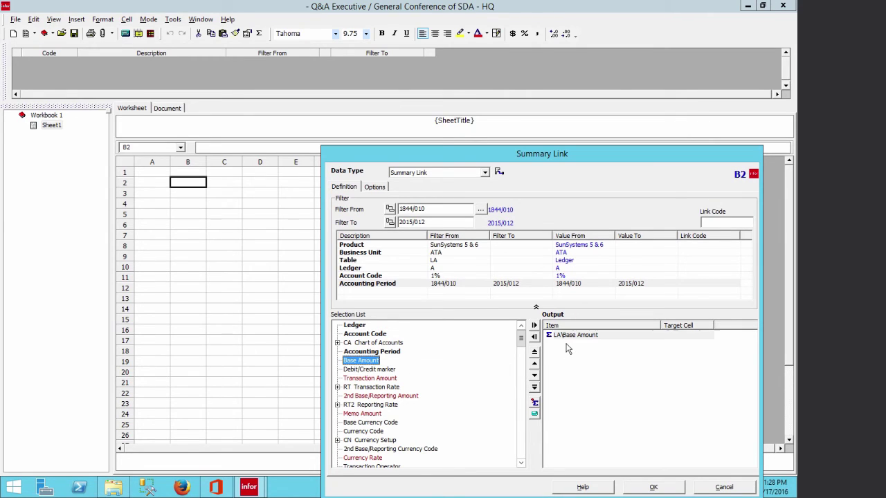
{"action": "left_click", "coordinate": [653, 486]}
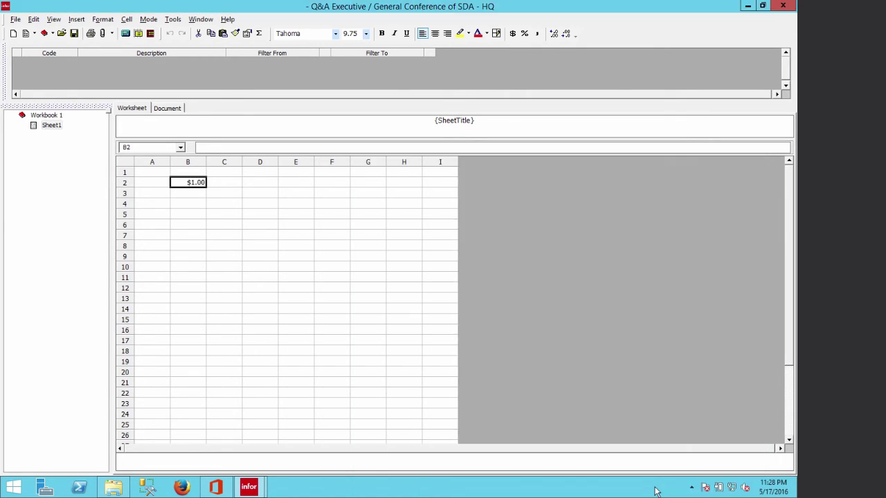
- Widen column B and check B2's summary link definition, leaving it unchanged
{"action": "left_click_drag", "start_coordinate": [206, 162], "coordinate": [232, 162]}
{"action": "double_click", "coordinate": [219, 182]}
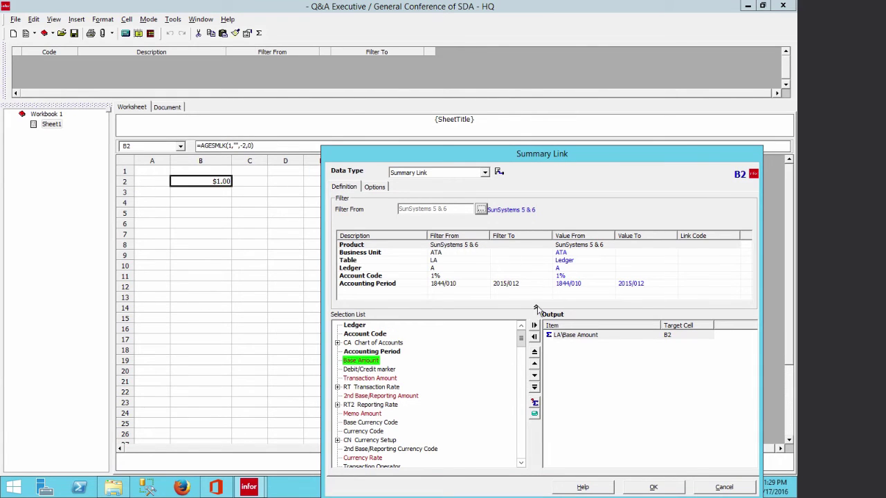
{"action": "left_click", "coordinate": [654, 487]}
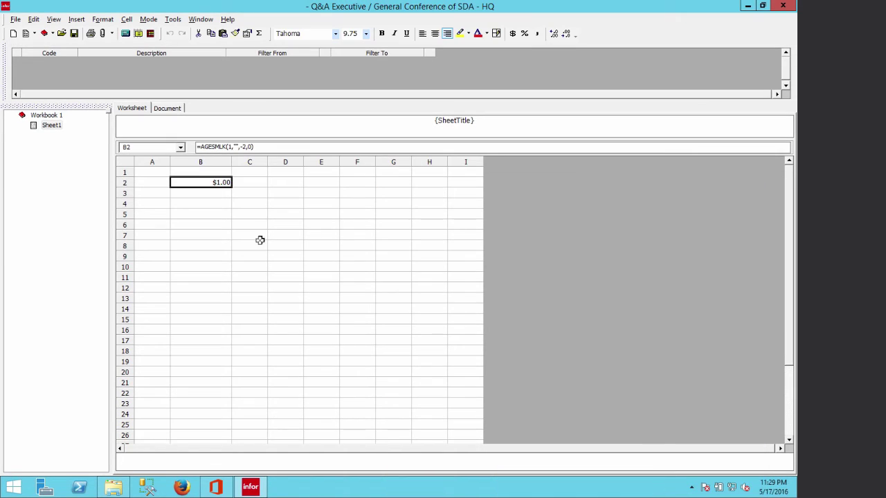
{"action": "left_click", "coordinate": [212, 203]}
- Define criteria for cell B4 with Summary Link as the data type
{"action": "right_click", "coordinate": [214, 203]}
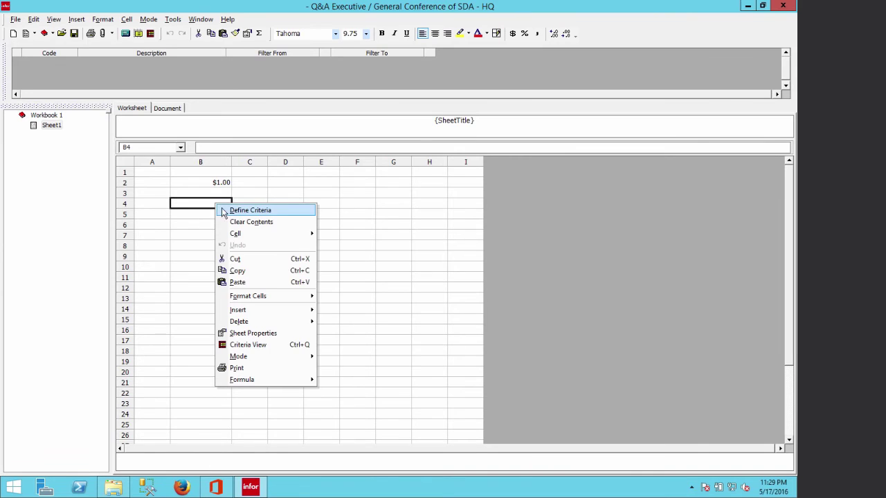
{"action": "left_click", "coordinate": [547, 8]}
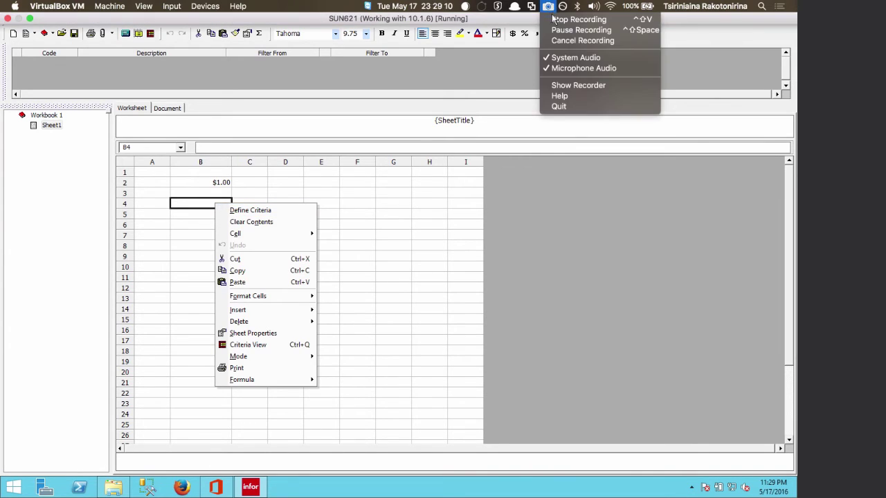
{"action": "left_click", "coordinate": [584, 34]}
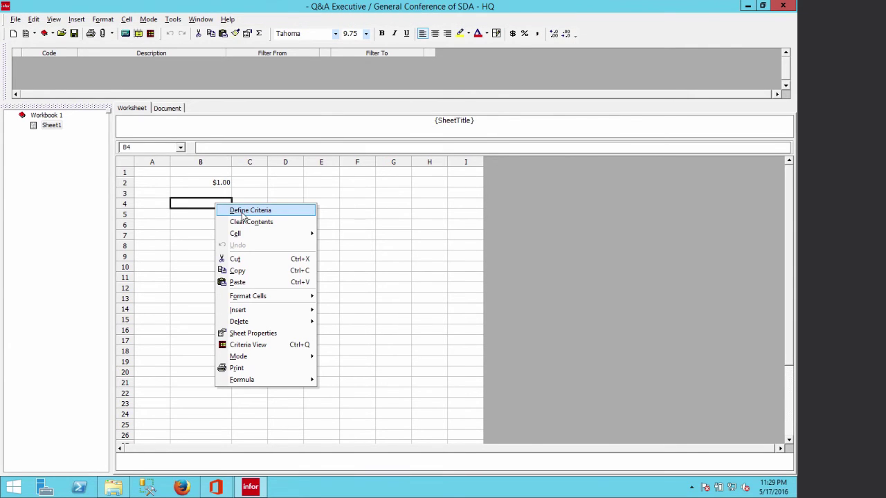
{"action": "right_click", "coordinate": [205, 205]}
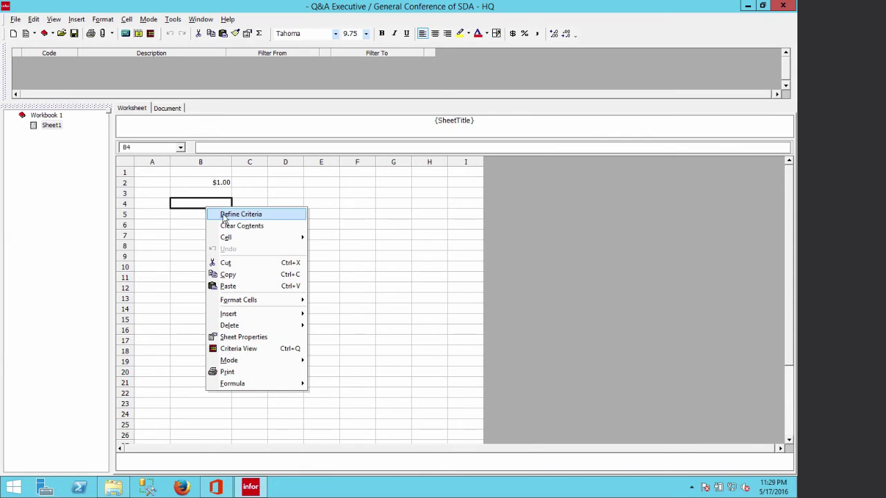
{"action": "left_click", "coordinate": [224, 214]}
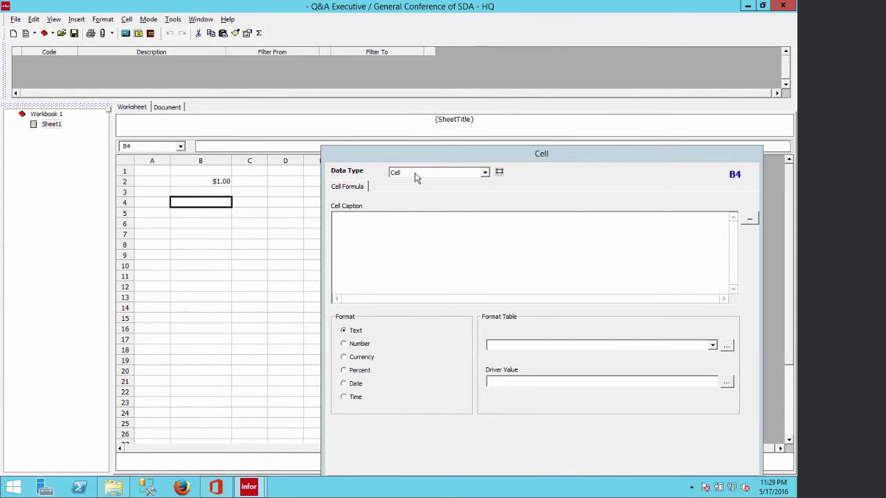
{"action": "left_click", "coordinate": [415, 174]}
{"action": "left_click", "coordinate": [416, 197]}
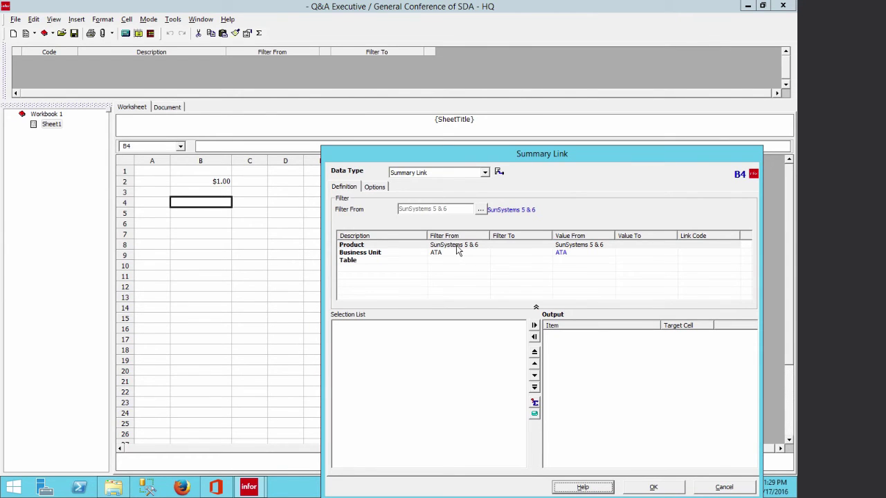
- Filter B4's link to product SunSystems 6, table LA / Ledger, ledger A
{"action": "left_click", "coordinate": [482, 212]}
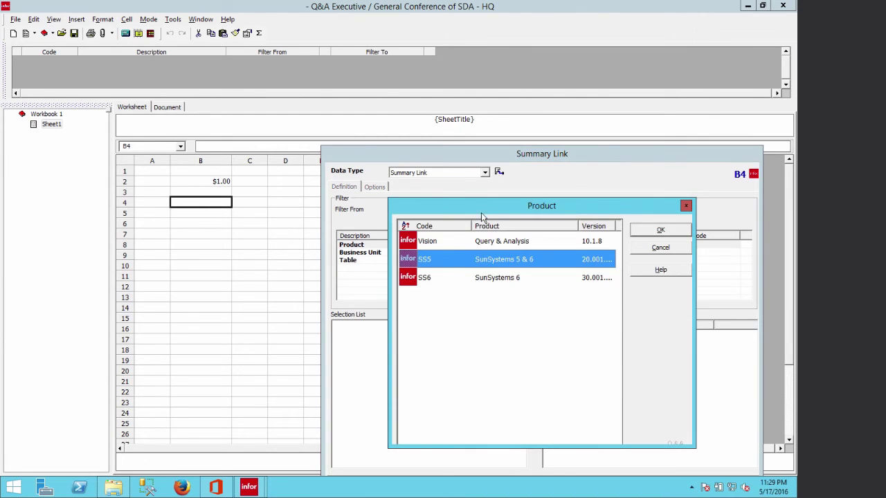
{"action": "left_click", "coordinate": [451, 279]}
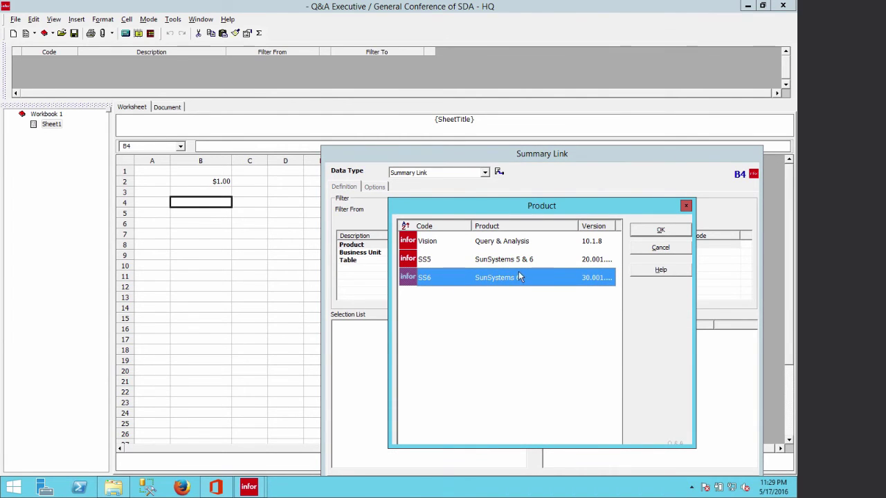
{"action": "left_click", "coordinate": [647, 231]}
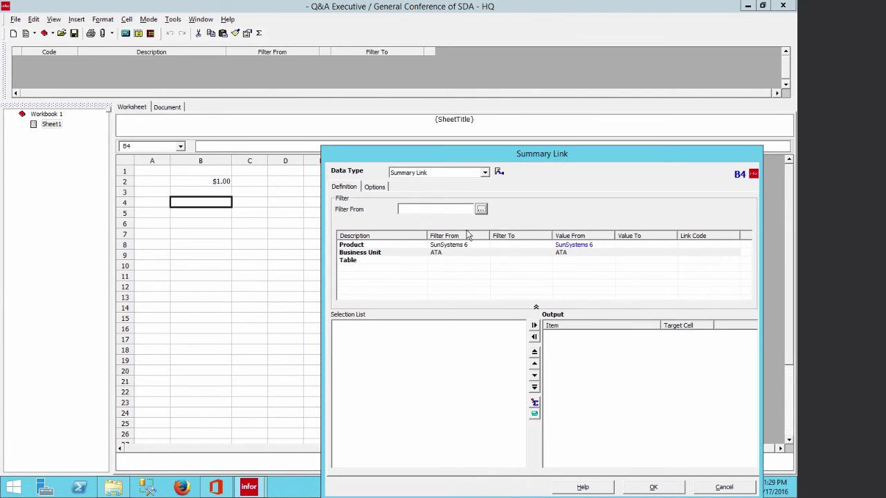
{"action": "left_click", "coordinate": [440, 260]}
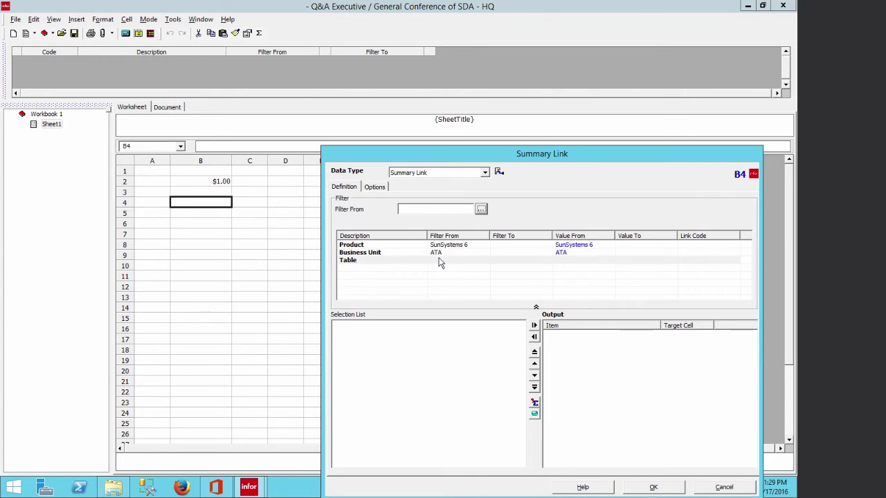
{"action": "left_click", "coordinate": [481, 209]}
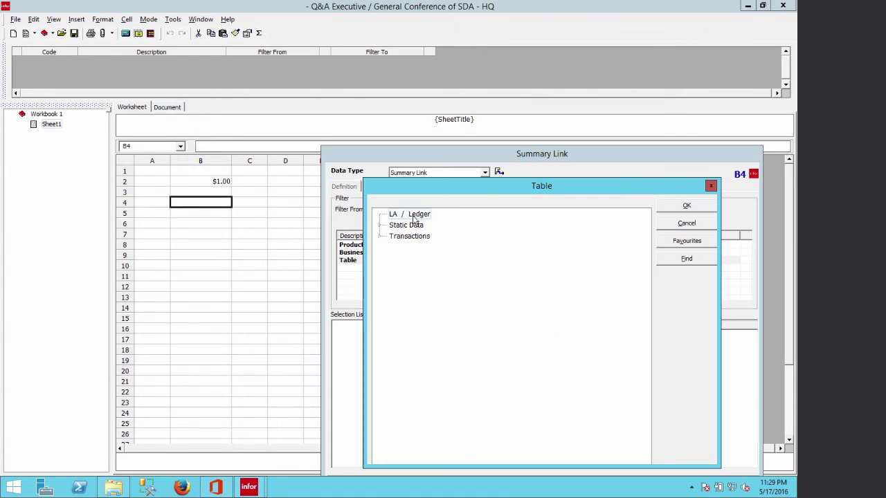
{"action": "double_click", "coordinate": [412, 215]}
{"action": "left_click", "coordinate": [437, 268]}
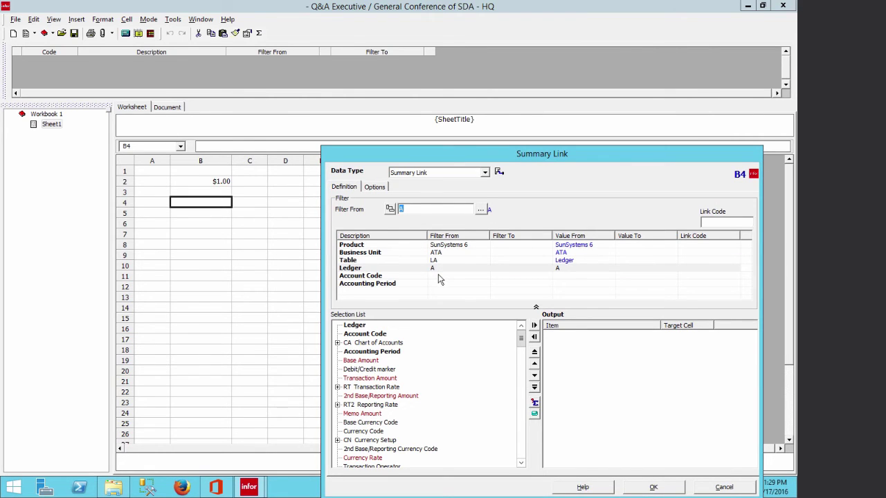
- Filter account codes 1% and periods 1844/010 to 2015/012, then total Base Amount
{"action": "left_click", "coordinate": [439, 276]}
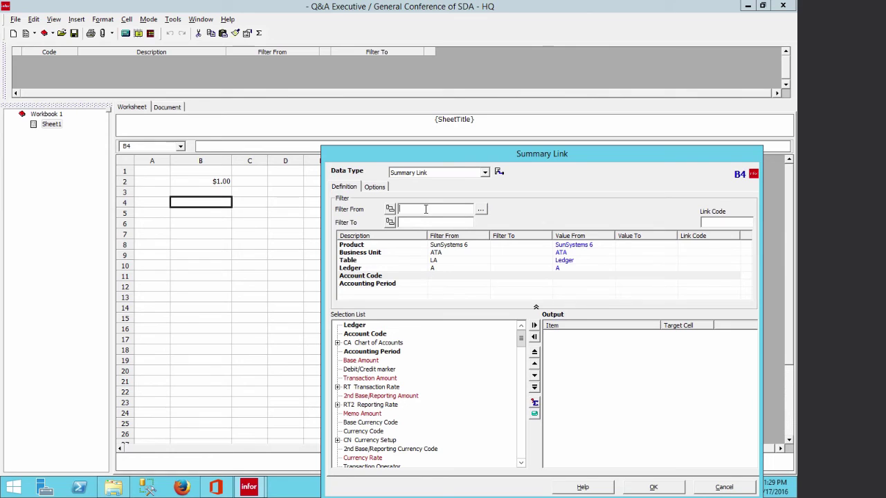
{"action": "type", "text": "1%"}
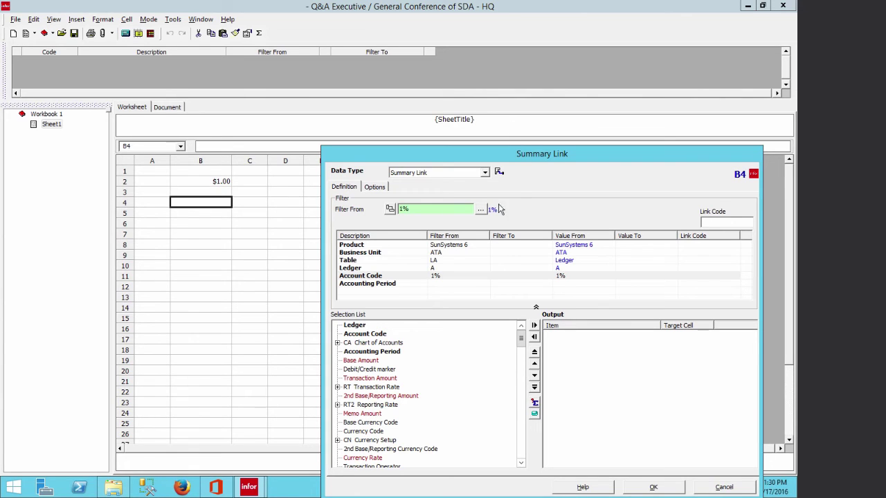
{"action": "left_click", "coordinate": [410, 285]}
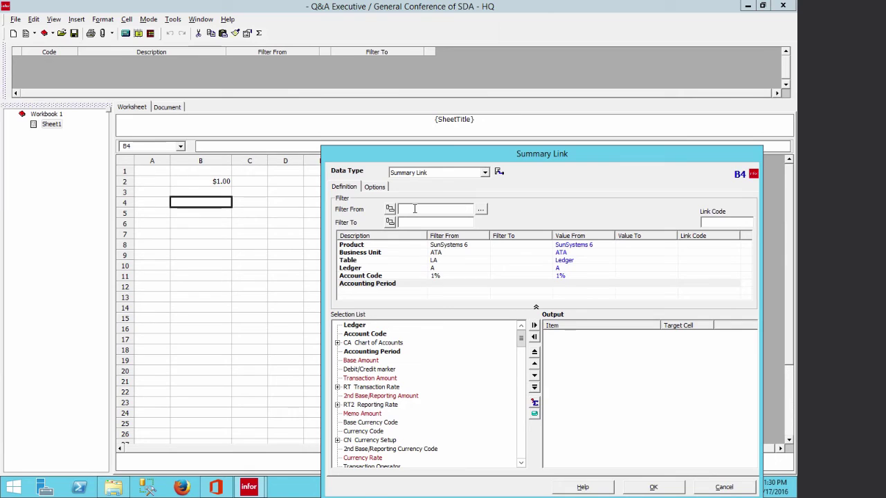
{"action": "type", "text": "1844/01"}
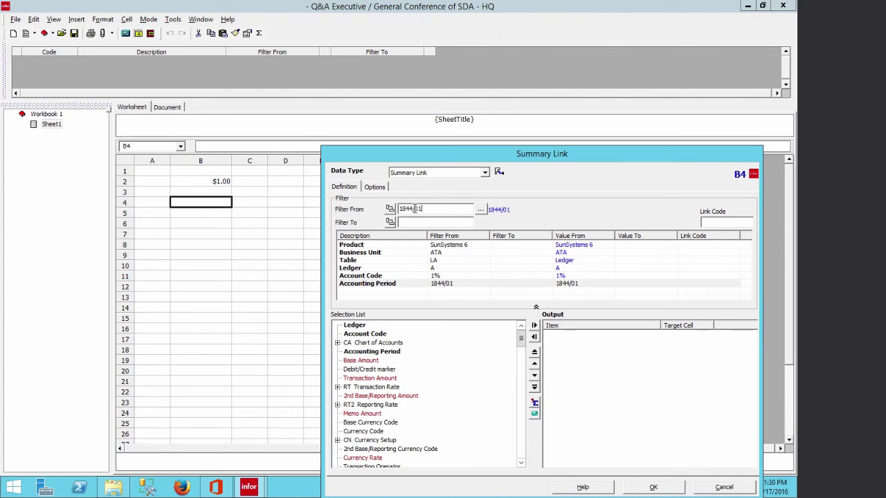
{"action": "key", "text": "Tab"}
{"action": "key", "text": "Tab"}
{"action": "key", "text": "Tab"}
{"action": "type", "text": "2015/012"}
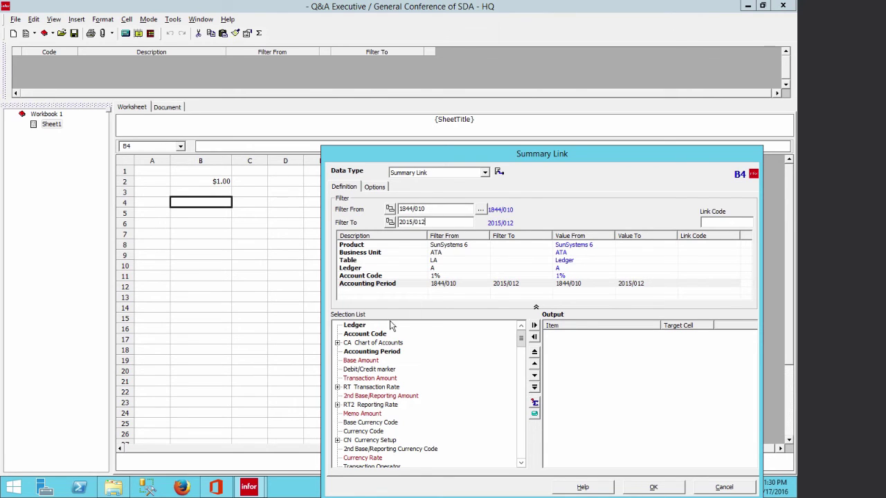
{"action": "left_click", "coordinate": [365, 361]}
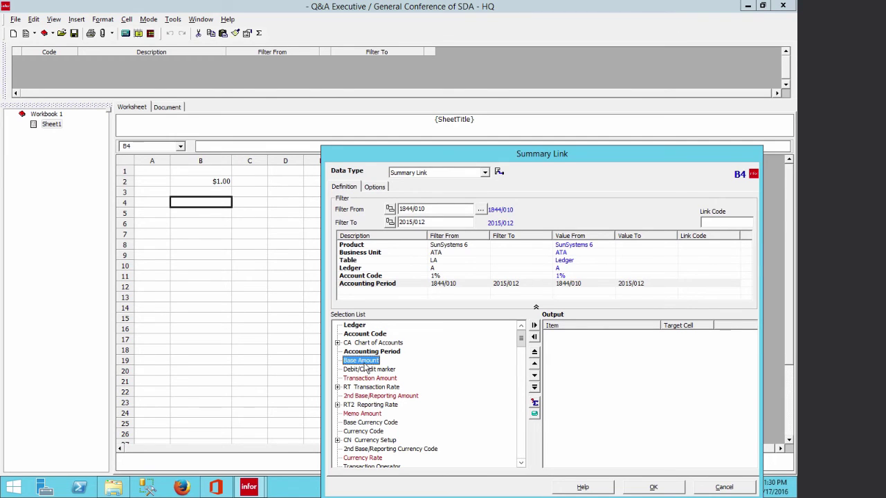
{"action": "double_click", "coordinate": [365, 362]}
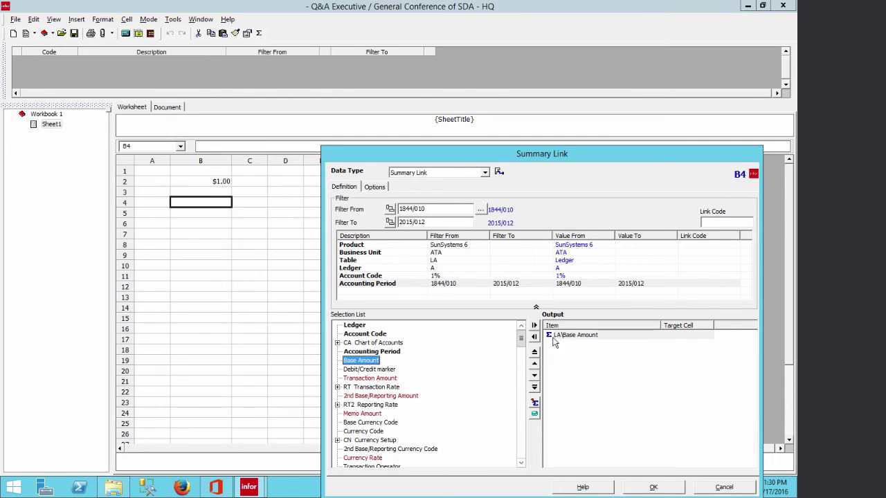
{"action": "left_click", "coordinate": [669, 490]}
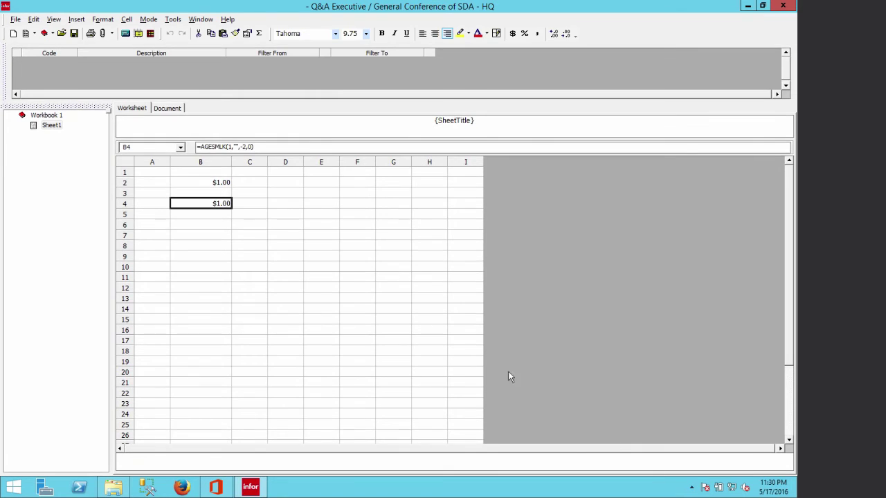
- Widen column B, review the B4 and B2 summary links unchanged, then widen column A
{"action": "left_click_drag", "start_coordinate": [232, 161], "coordinate": [261, 161]}
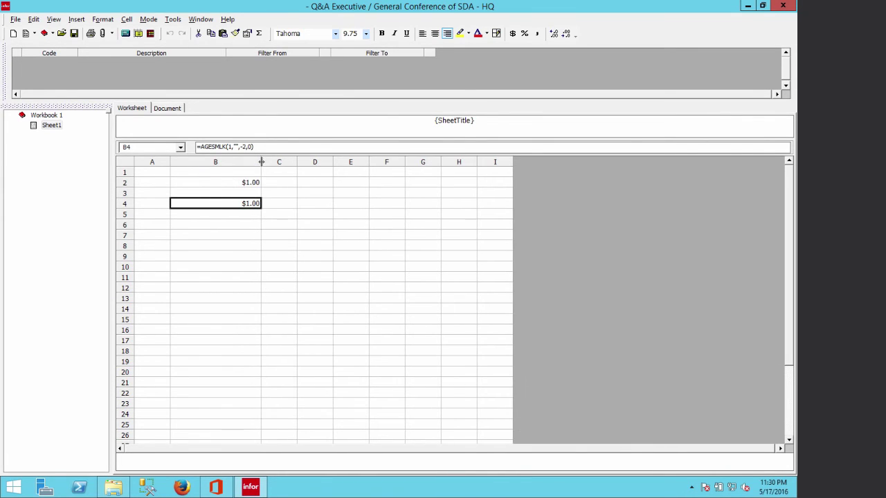
{"action": "double_click", "coordinate": [235, 205]}
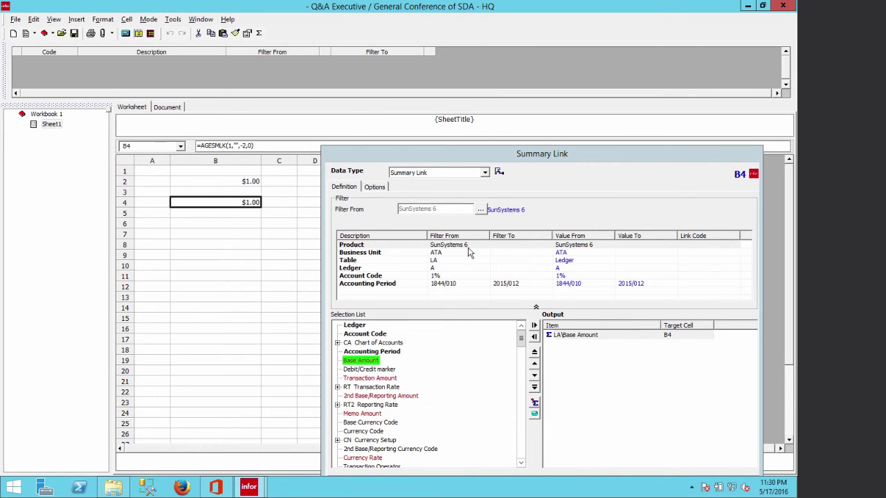
{"action": "left_click_drag", "start_coordinate": [750, 161], "coordinate": [742, 96]}
{"action": "left_click", "coordinate": [717, 419]}
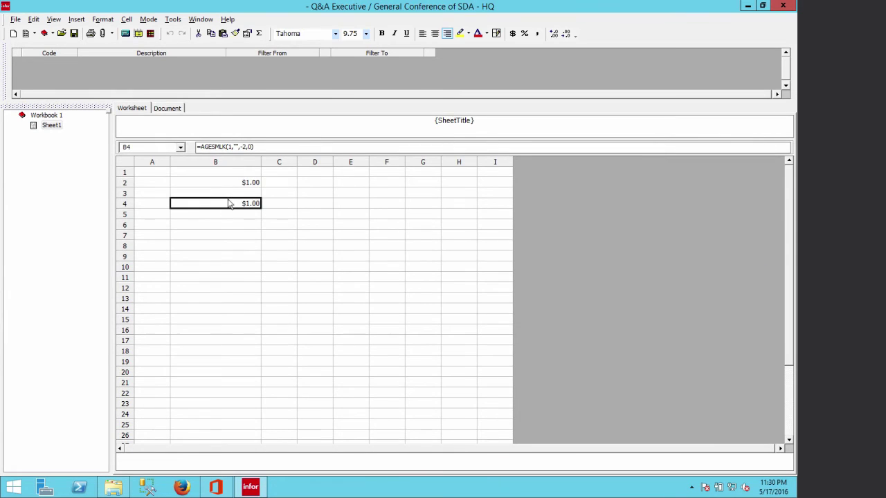
{"action": "double_click", "coordinate": [221, 182]}
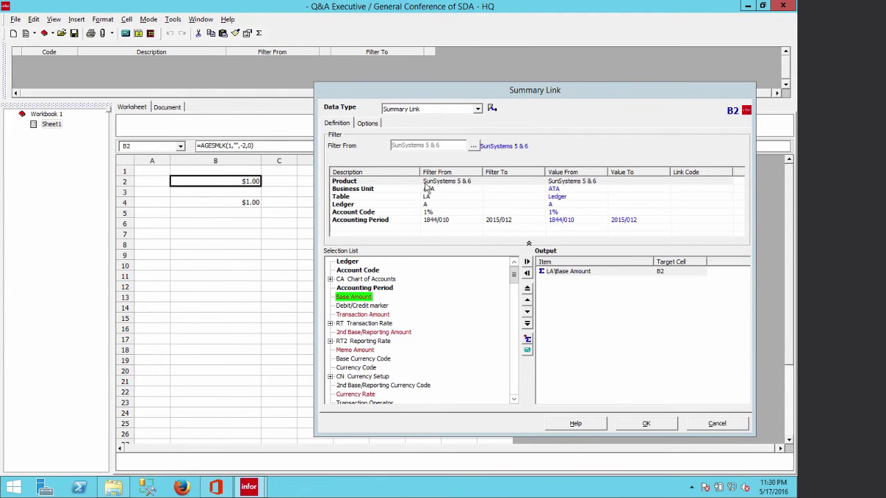
{"action": "left_click", "coordinate": [698, 423]}
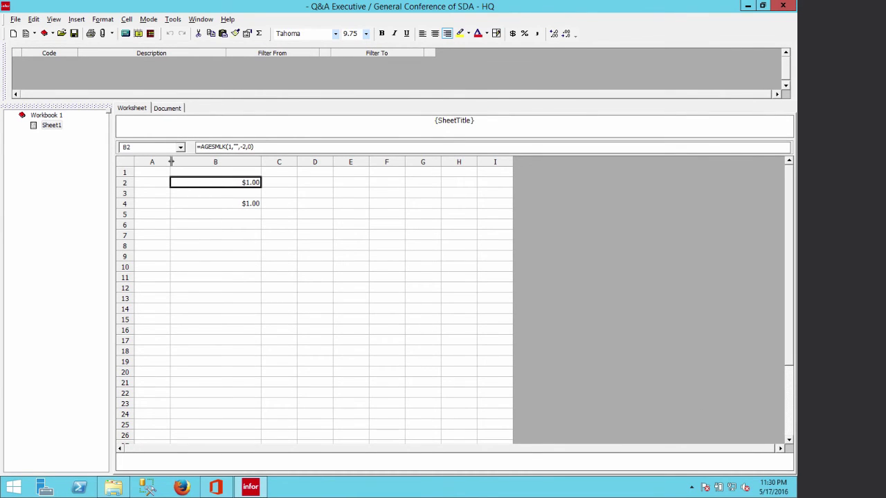
{"action": "left_click_drag", "start_coordinate": [171, 162], "coordinate": [212, 161]}
{"action": "left_click", "coordinate": [179, 181]}
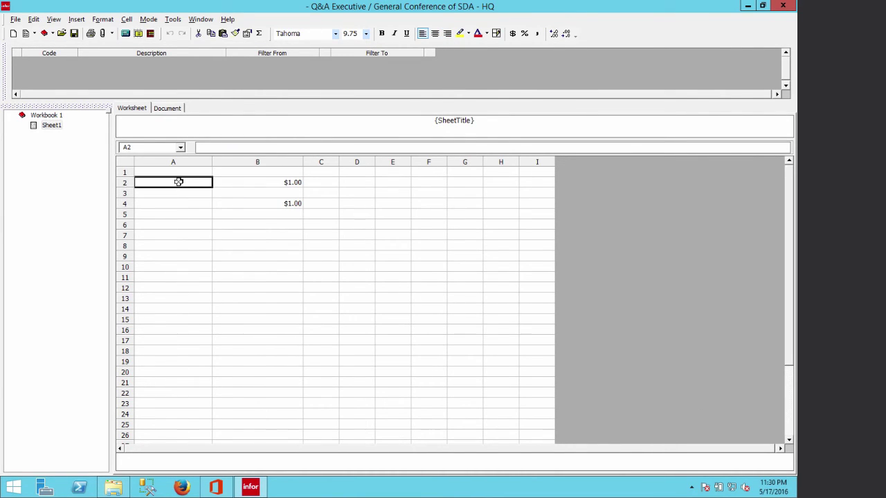
- Enter the row labels 'SS 5&6' in A2 and 'SS 6' in A4
{"action": "type", "text": "ss"}
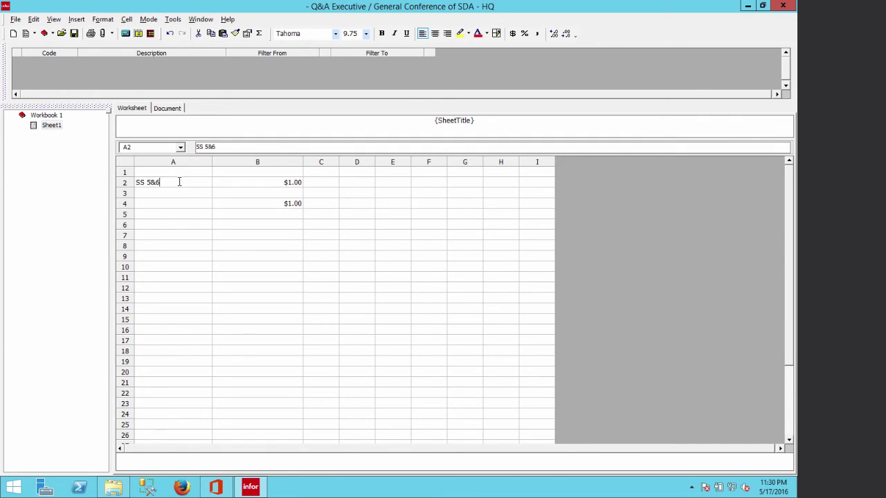
{"action": "key", "text": "Down"}
{"action": "key", "text": "Down"}
{"action": "type", "text": "sS 6"}
{"action": "key", "text": "Return"}
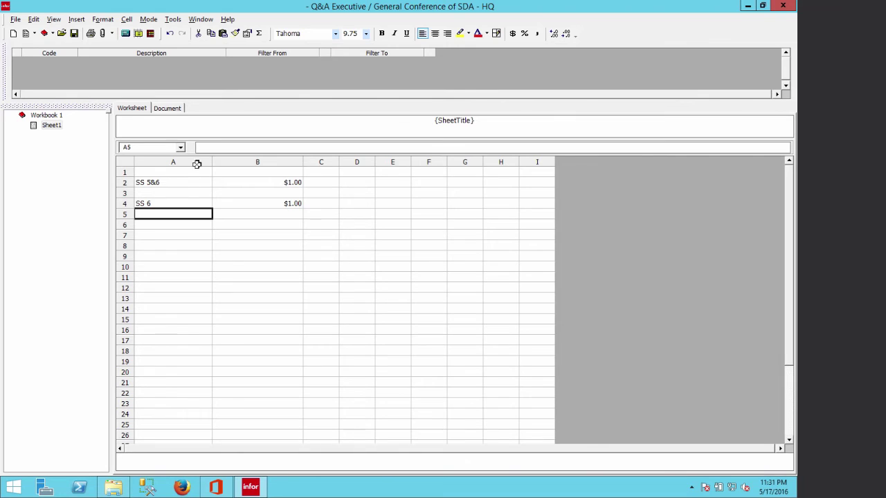
- Bold the labels in A2:A5, autofit column A and narrow column B
{"action": "left_click", "coordinate": [207, 161]}
{"action": "double_click", "coordinate": [211, 161]}
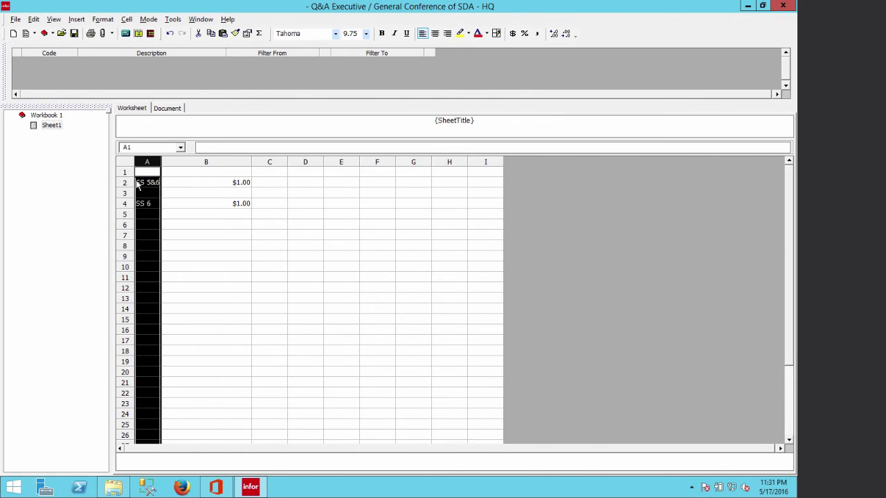
{"action": "left_click_drag", "start_coordinate": [141, 182], "coordinate": [143, 211]}
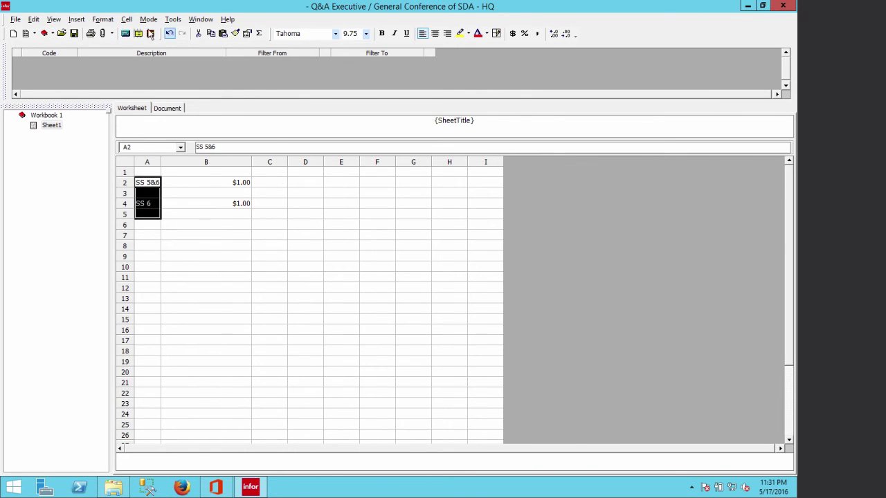
{"action": "left_click", "coordinate": [381, 33]}
{"action": "left_click", "coordinate": [174, 223]}
{"action": "double_click", "coordinate": [161, 162]}
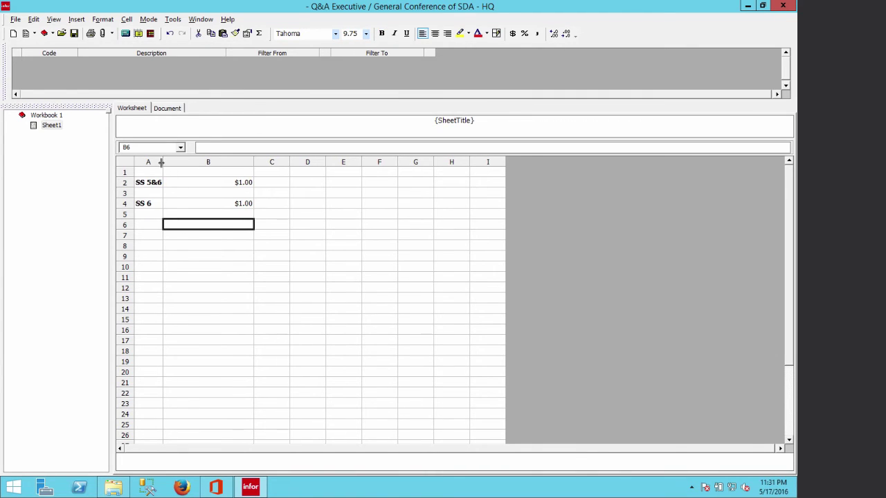
{"action": "left_click_drag", "start_coordinate": [252, 162], "coordinate": [228, 162]}
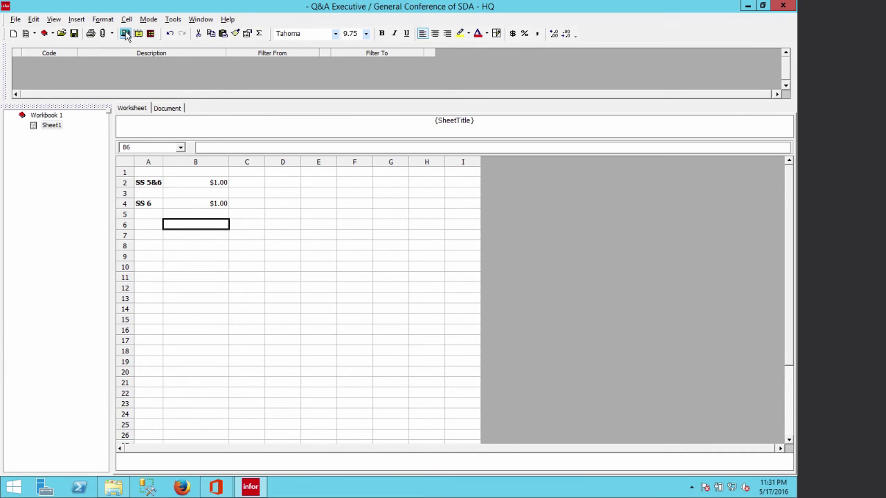
- Extract the primary worksheets so B2 and B4 each show $11020792.44
{"action": "left_click", "coordinate": [125, 32]}
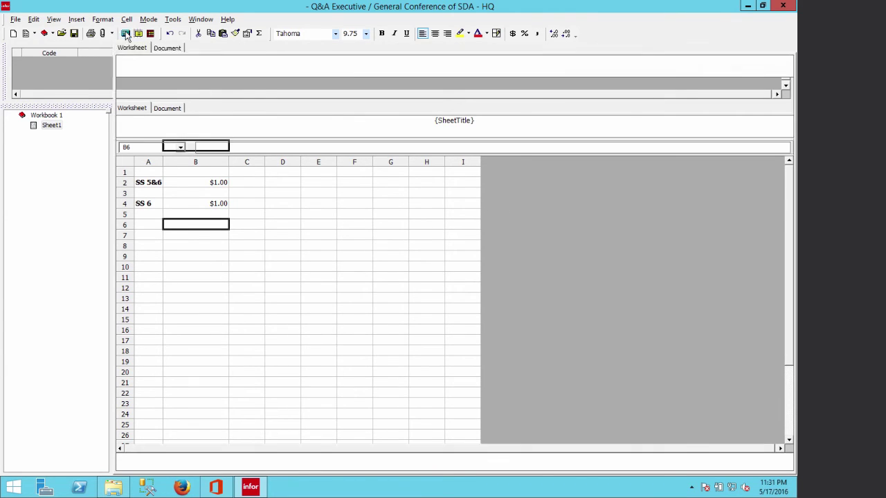
{"action": "left_click_drag", "start_coordinate": [136, 40], "coordinate": [137, 48]}
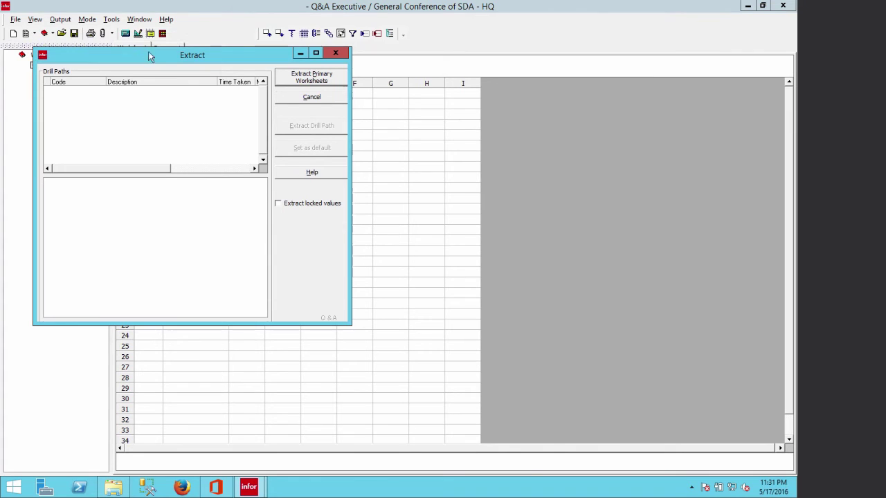
{"action": "left_click", "coordinate": [328, 82]}
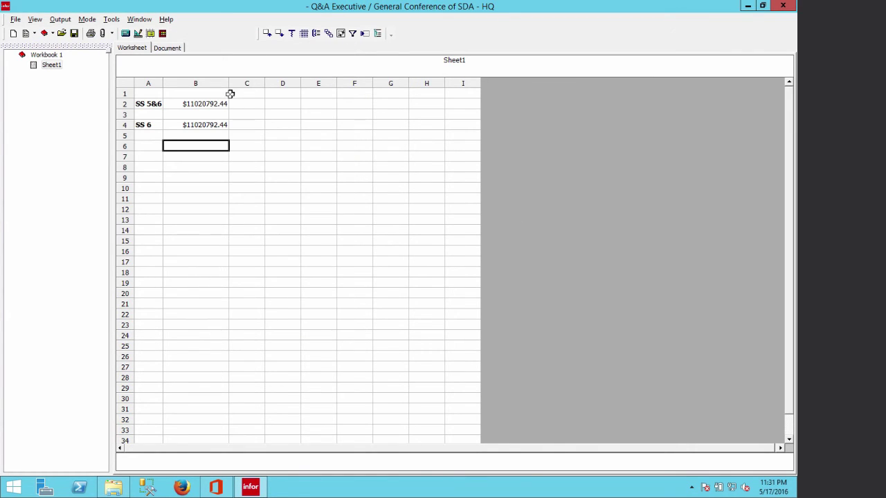
{"action": "left_click", "coordinate": [211, 104]}
{"action": "left_click", "coordinate": [208, 123]}
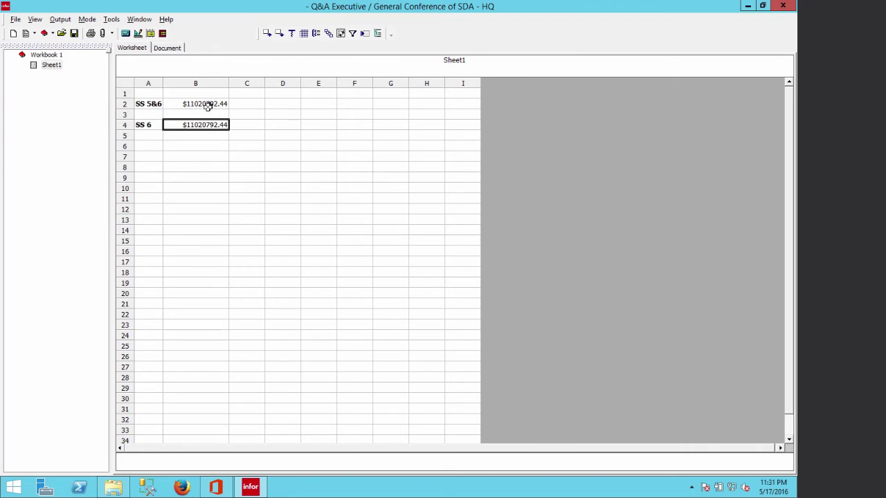
{"action": "left_click", "coordinate": [208, 104]}
{"action": "left_click", "coordinate": [207, 125]}
{"action": "left_click", "coordinate": [208, 104]}
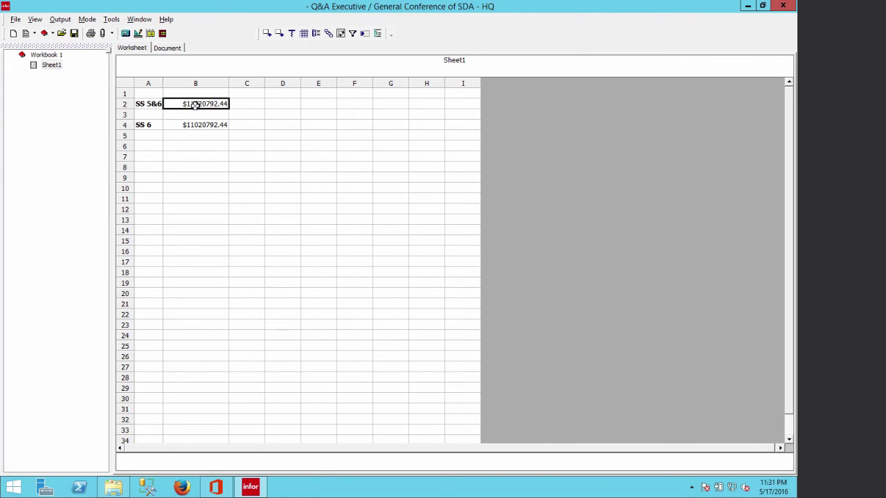
- Drill down the B2 total with Account Code and Chart of Accounts Description as output
{"action": "right_click", "coordinate": [198, 104]}
{"action": "mouse_move", "coordinate": [219, 114]}
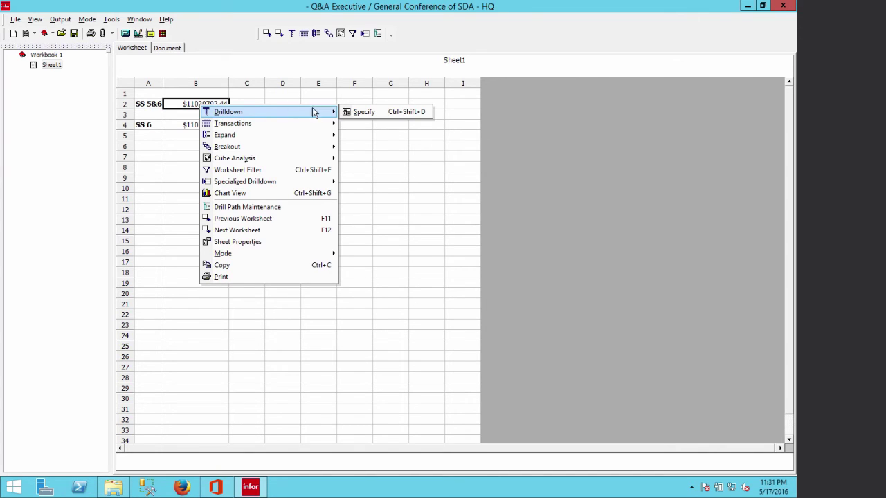
{"action": "left_click", "coordinate": [367, 112]}
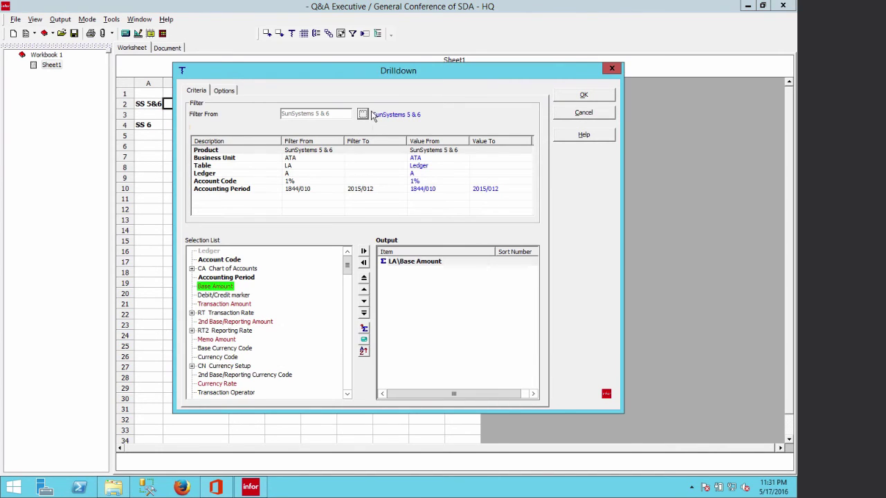
{"action": "double_click", "coordinate": [226, 260]}
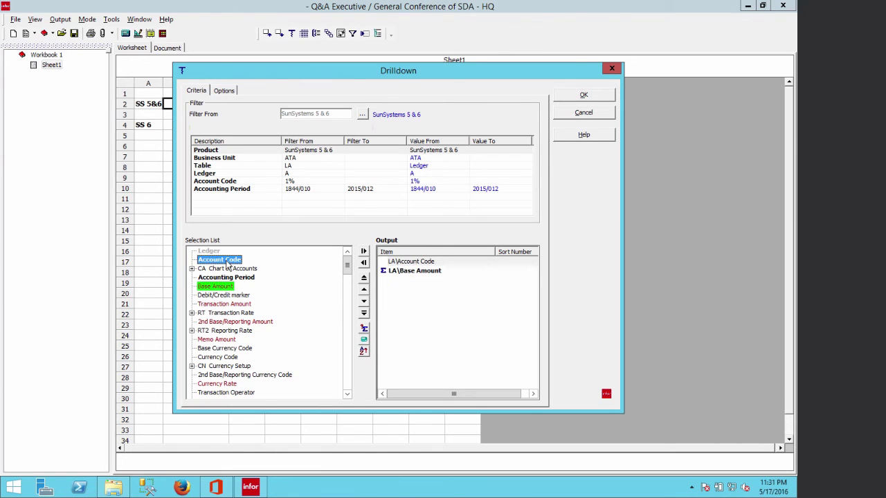
{"action": "double_click", "coordinate": [198, 269]}
{"action": "left_click", "coordinate": [233, 297]}
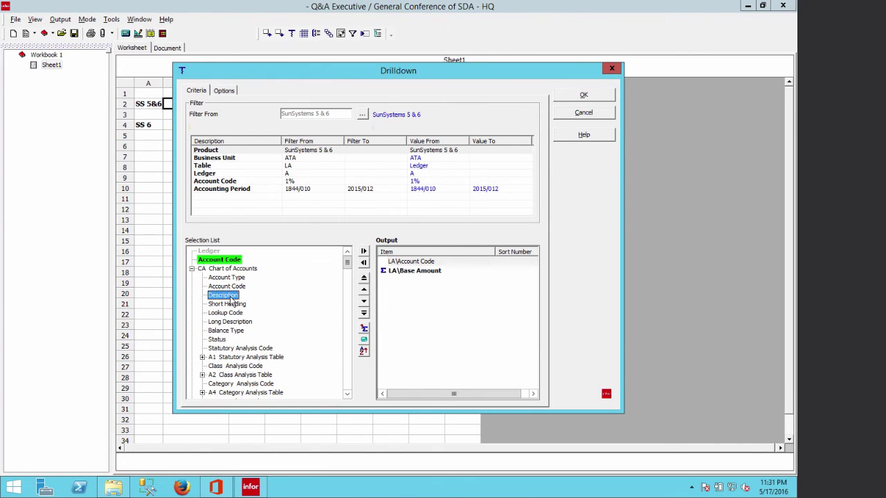
{"action": "double_click", "coordinate": [232, 300]}
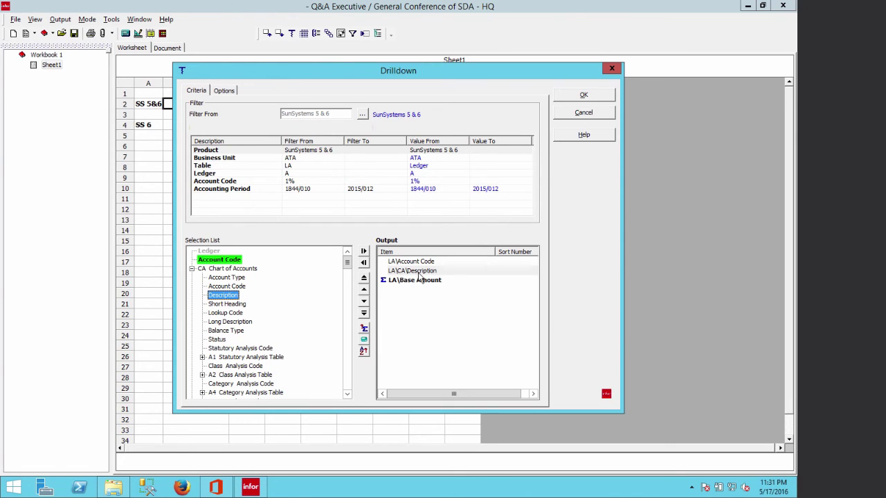
{"action": "left_click", "coordinate": [575, 96]}
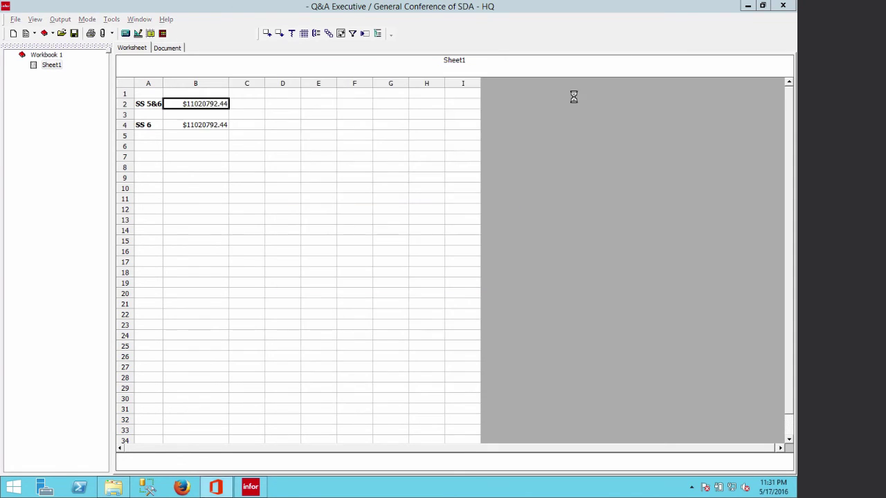
- Rename the new report sheet to 'SS 5&6_Account Code / Description'
{"action": "left_click_drag", "start_coordinate": [109, 94], "coordinate": [164, 90]}
{"action": "left_click", "coordinate": [115, 77]}
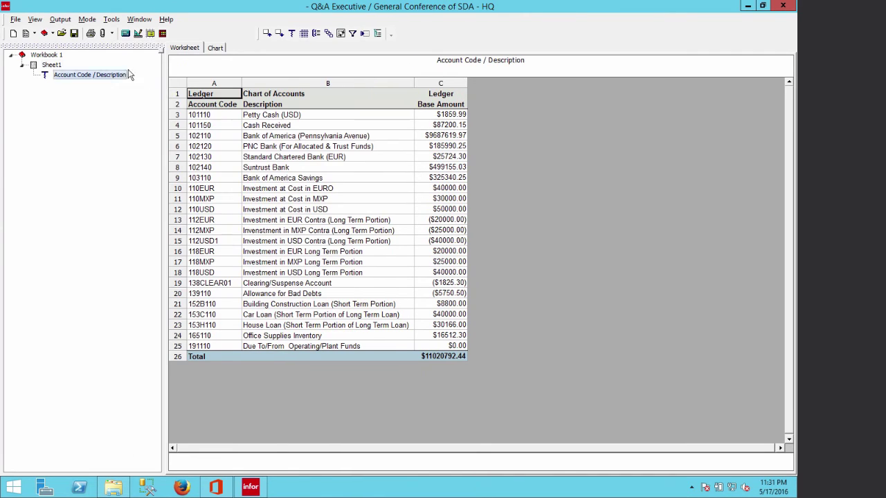
{"action": "right_click", "coordinate": [117, 79]}
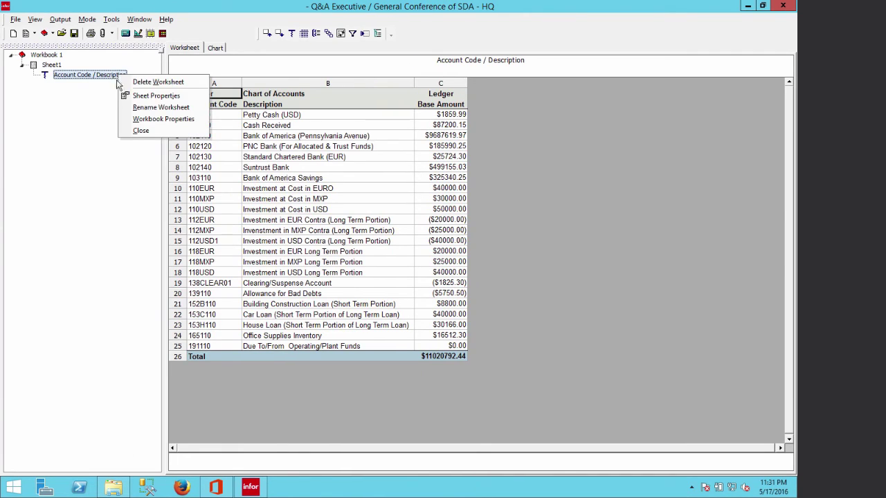
{"action": "left_click", "coordinate": [141, 108]}
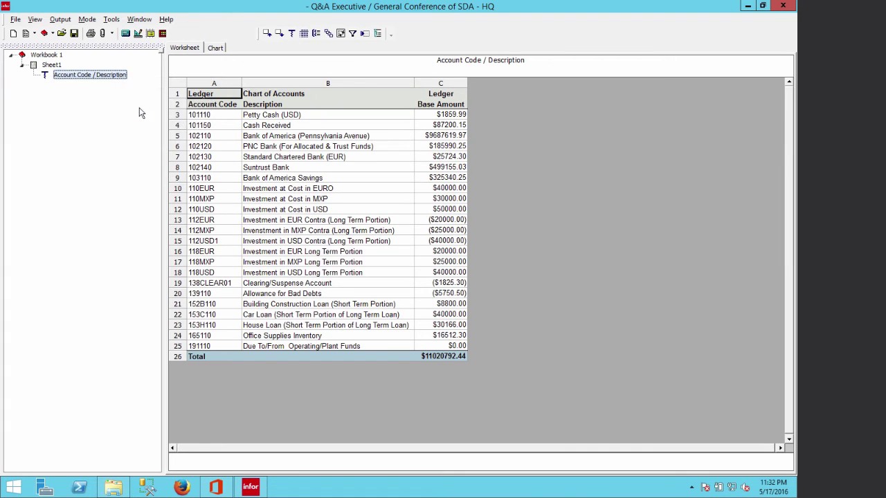
{"action": "left_click", "coordinate": [54, 74]}
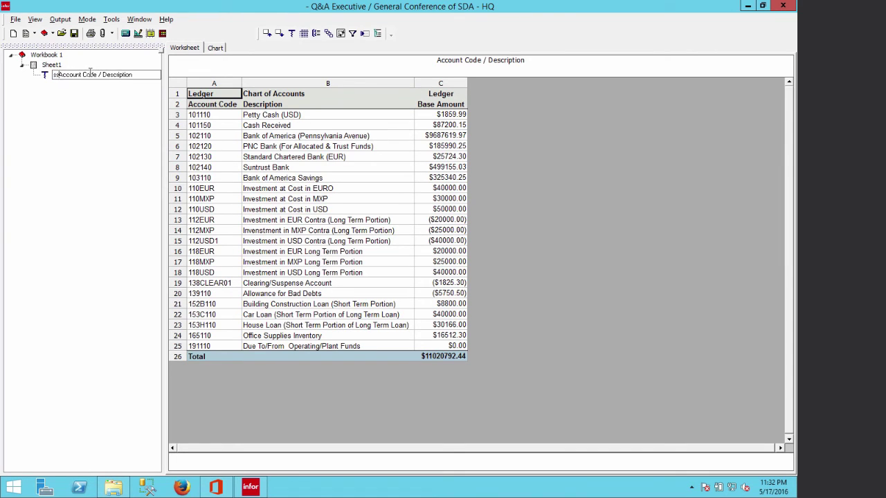
{"action": "type", "text": "SS 5&6_"}
{"action": "key", "text": "Return"}
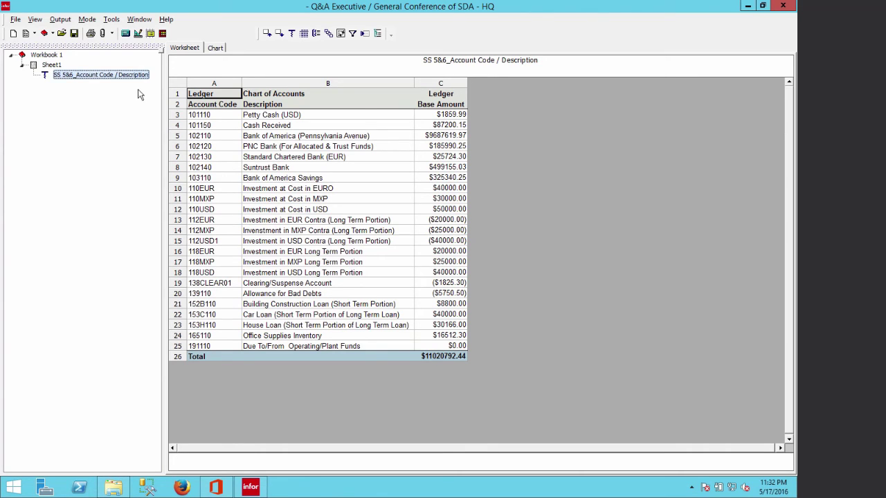
- Return to Sheet1 and bring up the actions for the SS 6 total in B4
{"action": "left_click", "coordinate": [52, 64]}
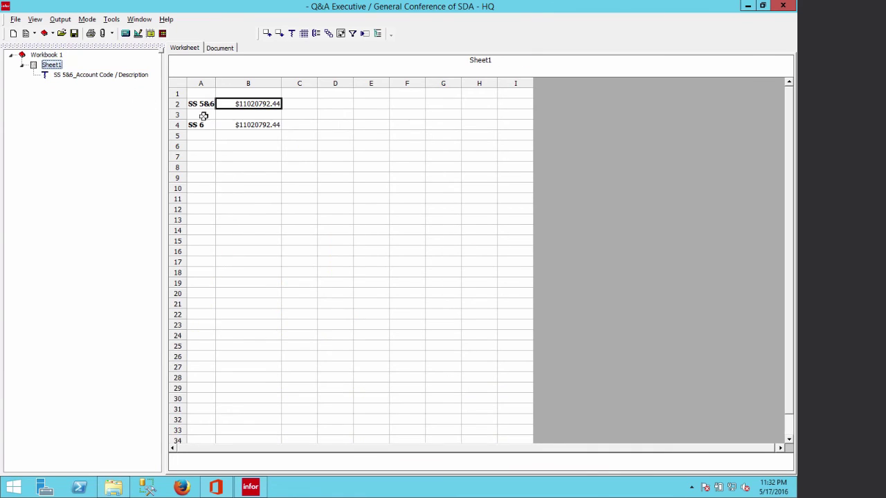
{"action": "left_click", "coordinate": [240, 123]}
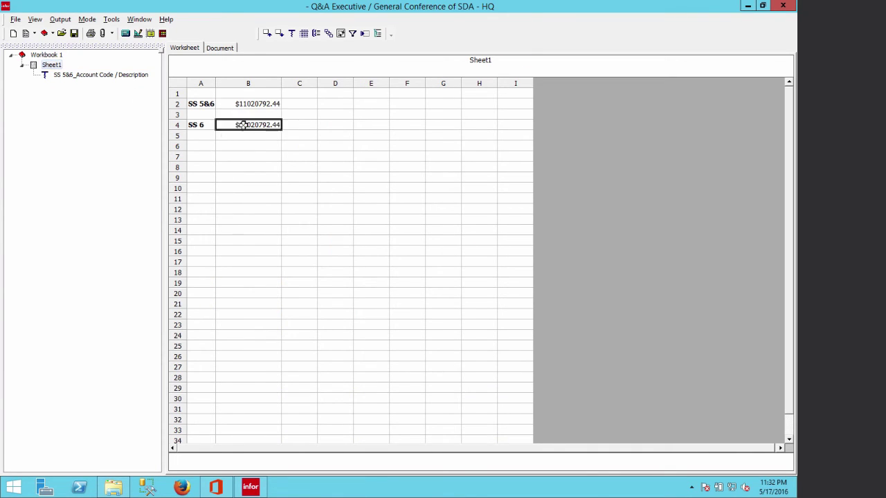
{"action": "right_click", "coordinate": [246, 125]}
{"action": "mouse_move", "coordinate": [267, 135]}
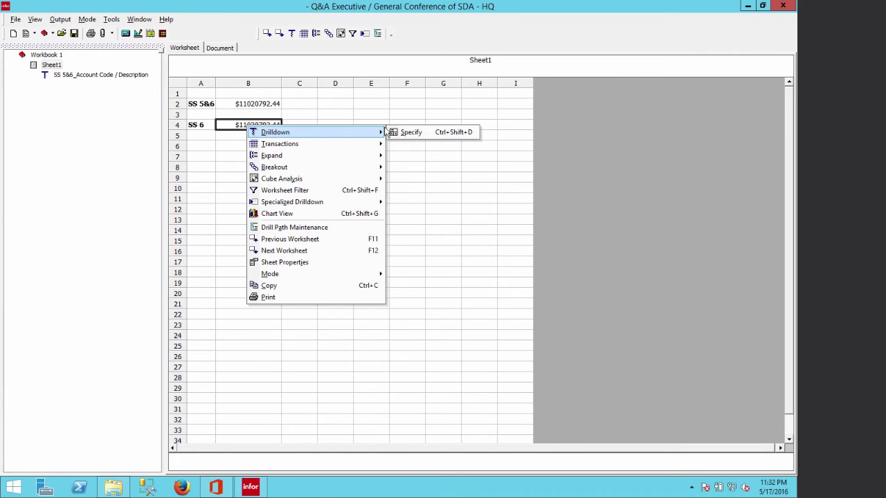
- Drill down the SS 6 total with Account Code and Description as output
{"action": "left_click", "coordinate": [430, 133]}
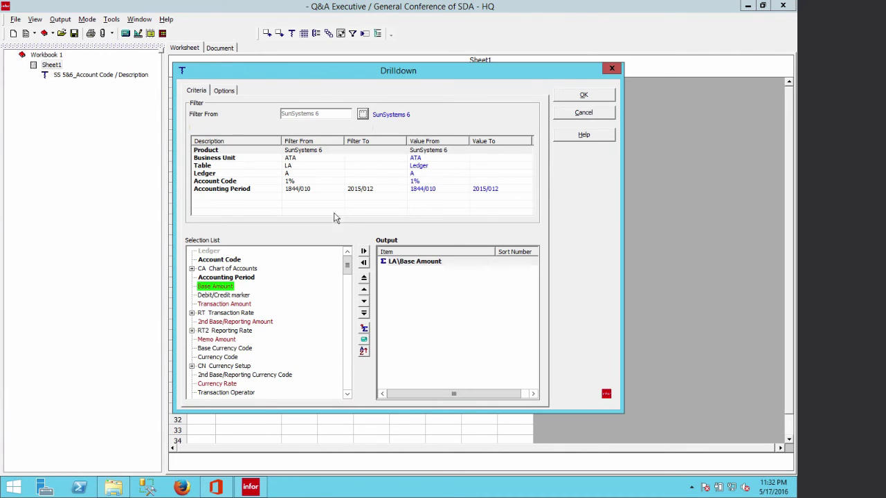
{"action": "double_click", "coordinate": [227, 262]}
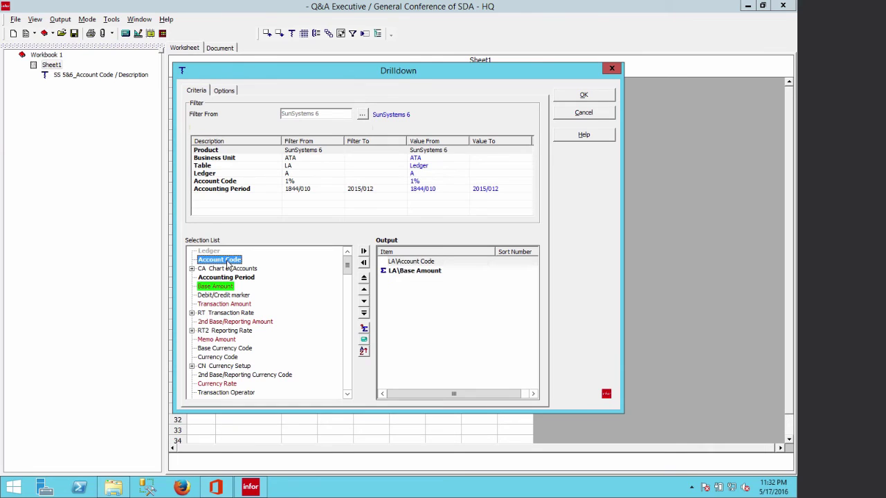
{"action": "left_click", "coordinate": [192, 269]}
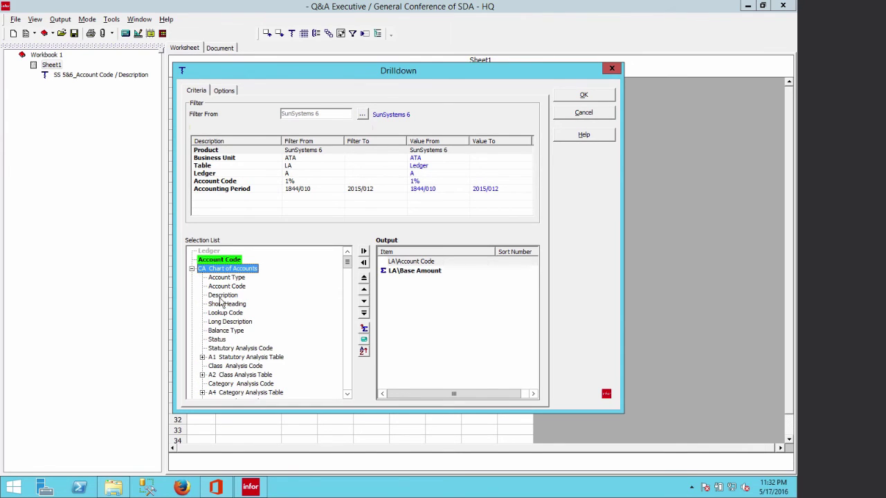
{"action": "left_click", "coordinate": [223, 296]}
{"action": "double_click", "coordinate": [223, 297]}
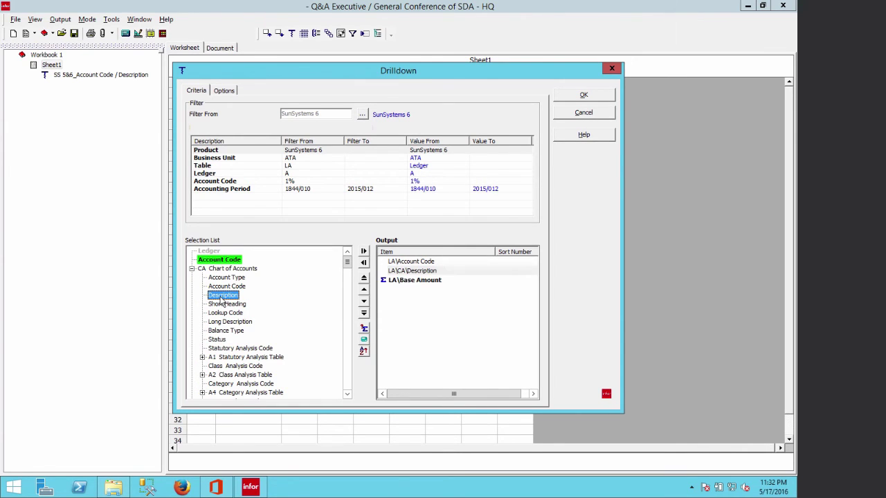
{"action": "left_click", "coordinate": [605, 99]}
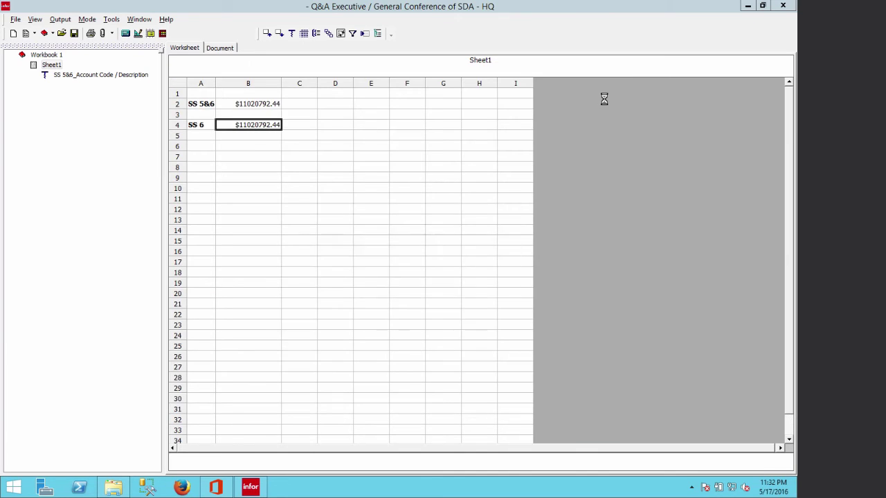
- Rename the new report sheet to 'SS 6_Account Code / Description'
{"action": "right_click", "coordinate": [114, 86]}
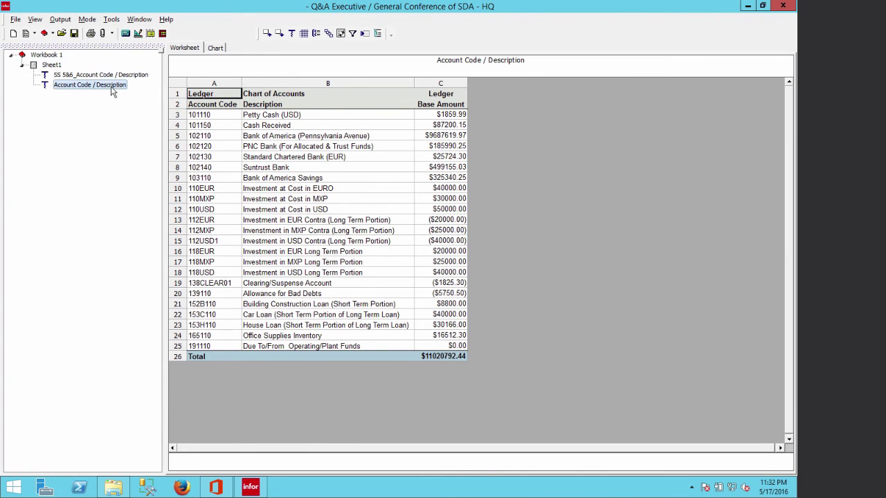
{"action": "left_click", "coordinate": [132, 119]}
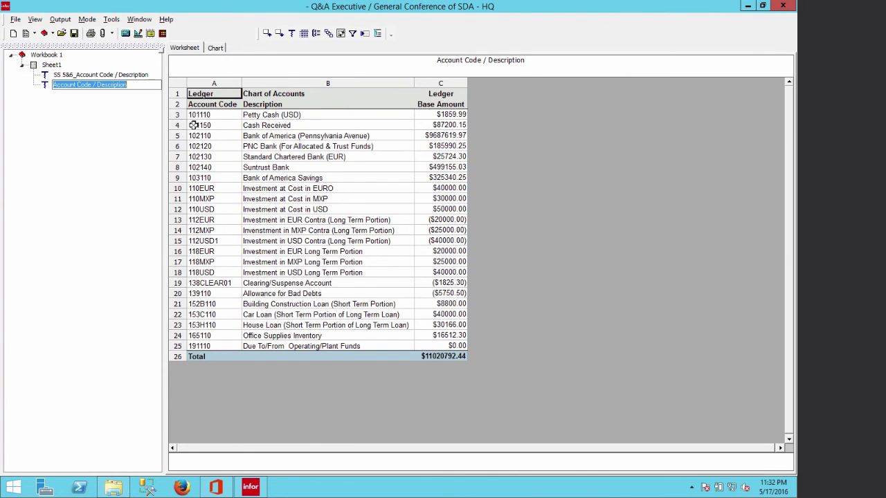
{"action": "left_click", "coordinate": [54, 84]}
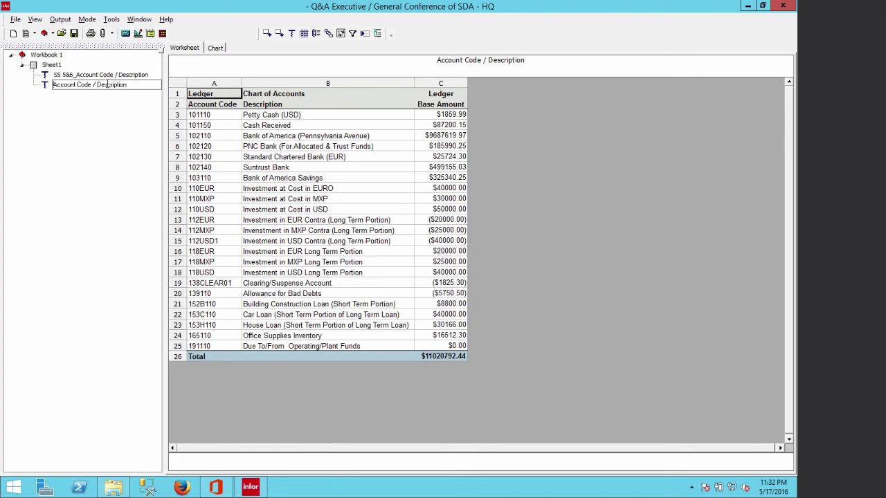
{"action": "type", "text": "SS 6_"}
{"action": "key", "text": "Return"}
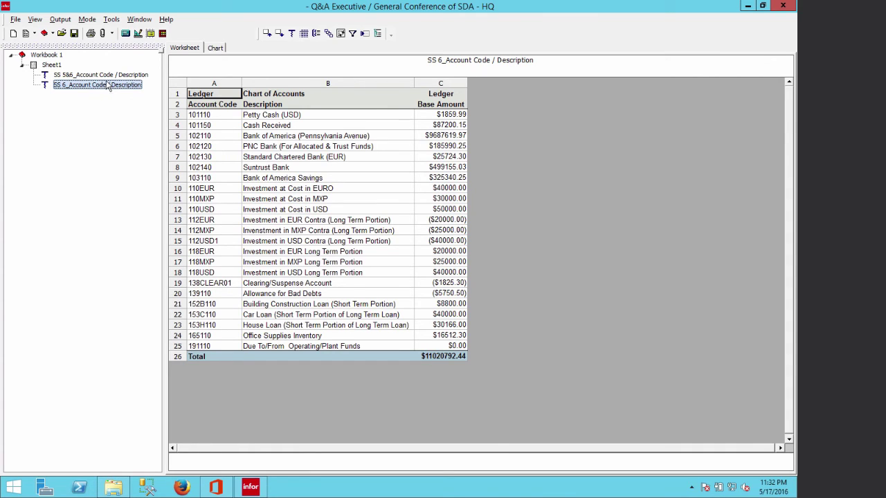
- Compare the SS 5&6 and SS 6 reports, then go back to Sheet1
{"action": "left_click", "coordinate": [104, 75]}
{"action": "left_click", "coordinate": [113, 85]}
{"action": "left_click", "coordinate": [115, 76]}
{"action": "left_click", "coordinate": [114, 85]}
{"action": "left_click", "coordinate": [116, 68]}
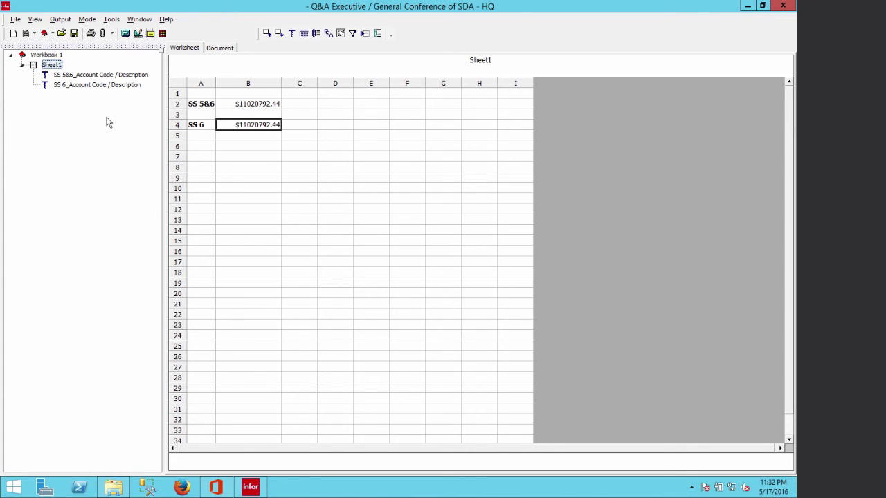
- Open SunPlus Financial_Statements_2015.2.7.ice from E:\TOWORK\_PROJECT\__GC\FINANCIAL STATEMENTS\2015 Financial Statements
{"action": "left_click", "coordinate": [114, 488]}
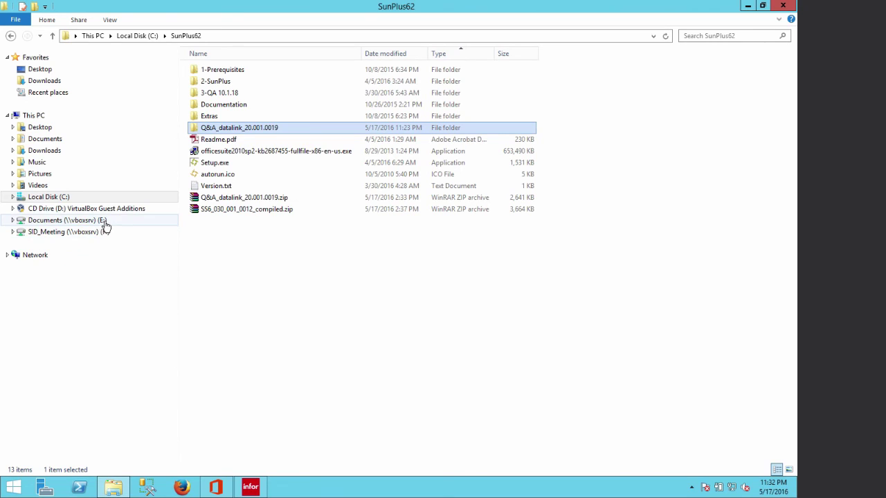
{"action": "left_click", "coordinate": [104, 224]}
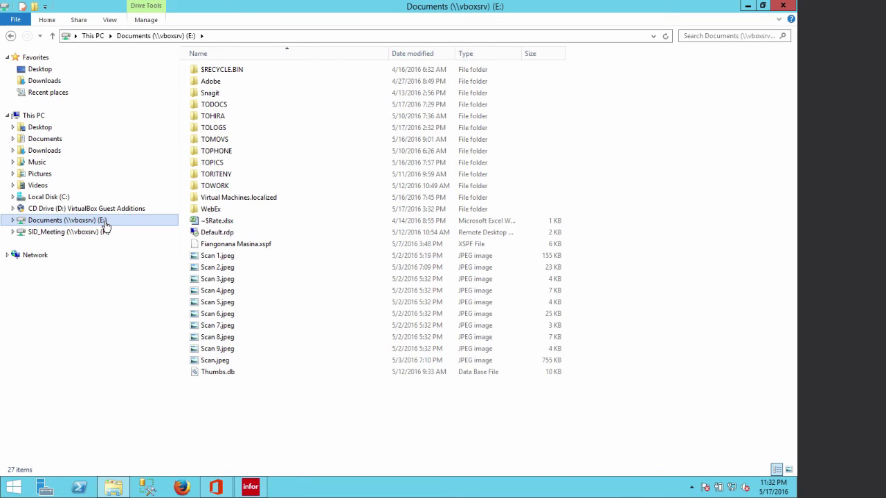
{"action": "double_click", "coordinate": [235, 187]}
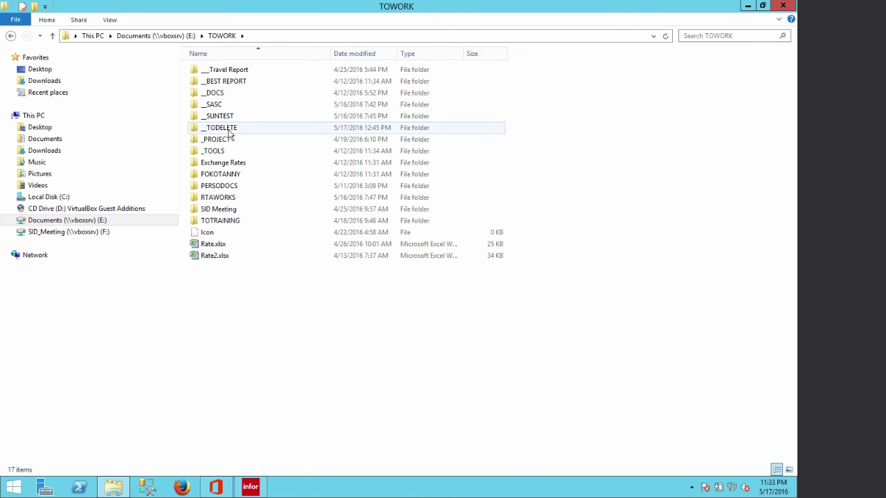
{"action": "double_click", "coordinate": [229, 140]}
{"action": "double_click", "coordinate": [221, 71]}
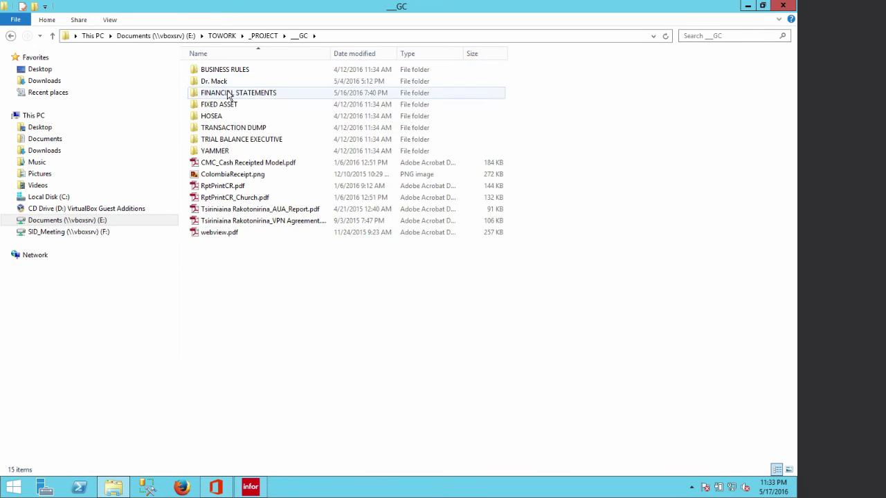
{"action": "double_click", "coordinate": [229, 94]}
{"action": "double_click", "coordinate": [225, 70]}
{"action": "left_click", "coordinate": [293, 117]}
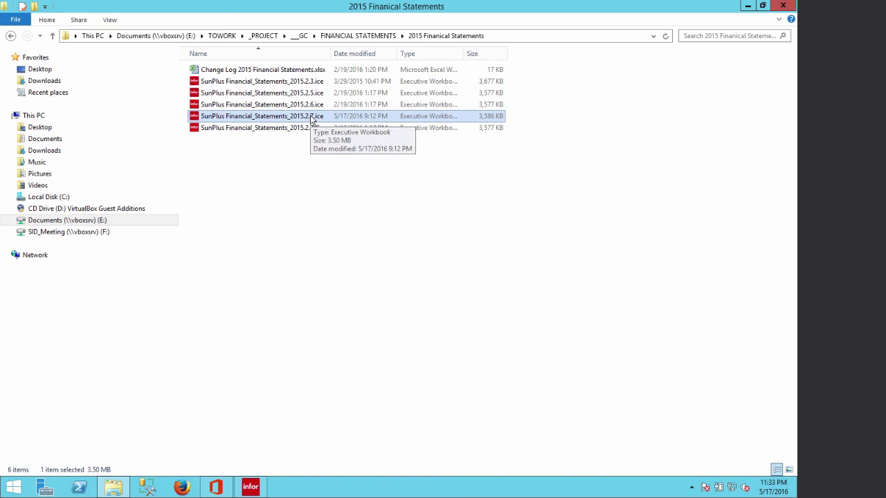
{"action": "double_click", "coordinate": [312, 119]}
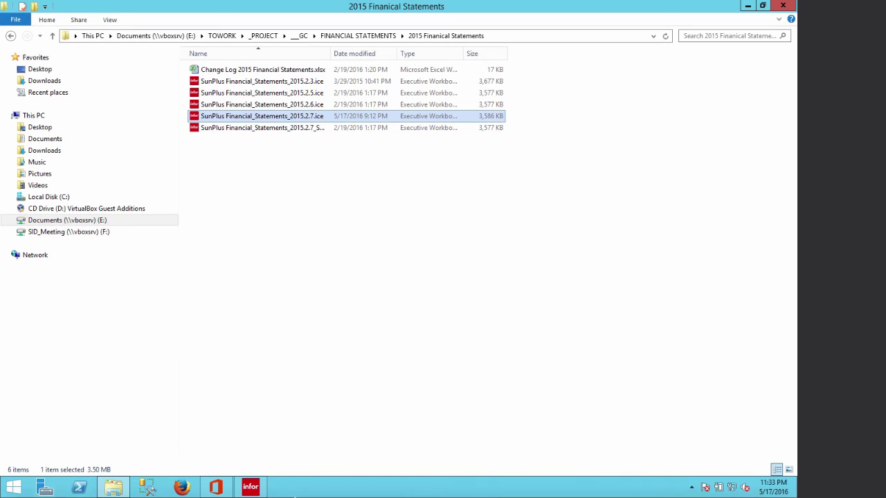
{"action": "left_click", "coordinate": [258, 488]}
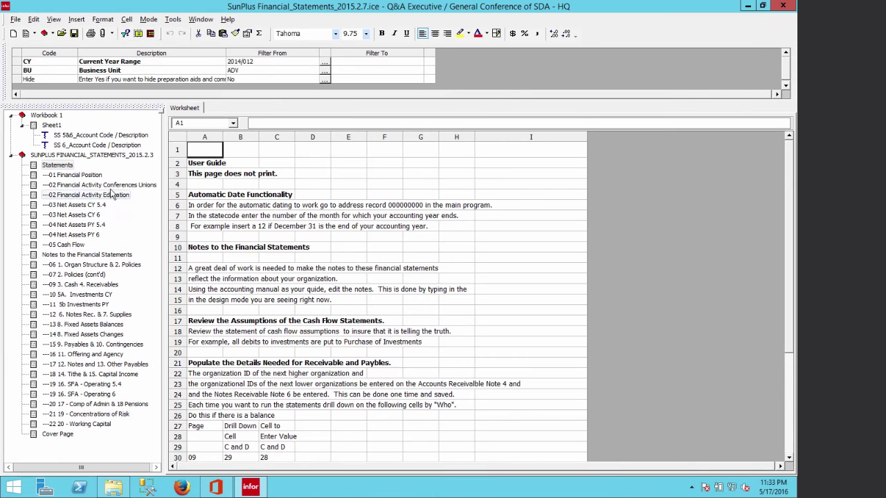
- Replace ADV with ATA in the Business Unit filter and re-extract the workbook data
{"action": "left_click", "coordinate": [108, 344]}
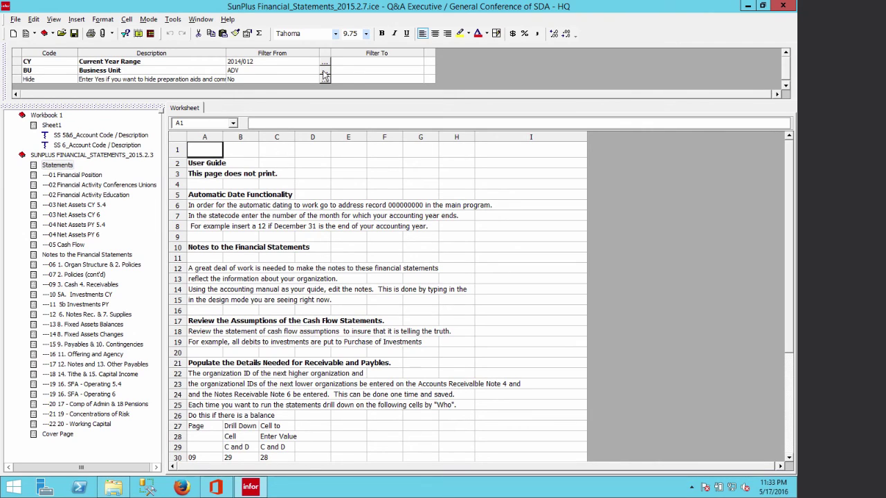
{"action": "left_click", "coordinate": [324, 72]}
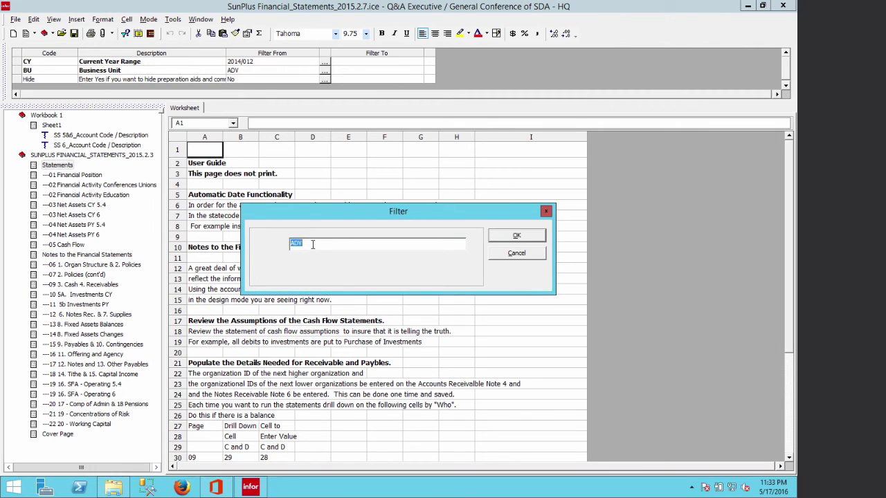
{"action": "type", "text": "ATA"}
{"action": "left_click", "coordinate": [518, 236]}
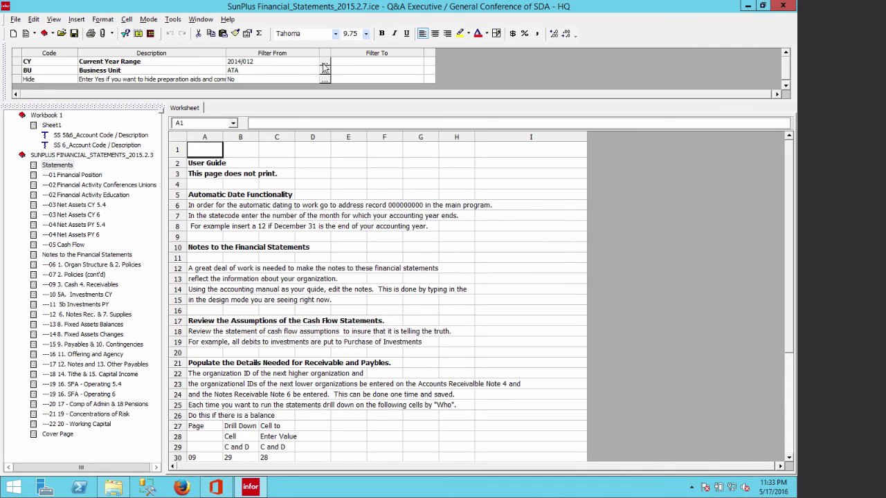
{"action": "left_click", "coordinate": [126, 34]}
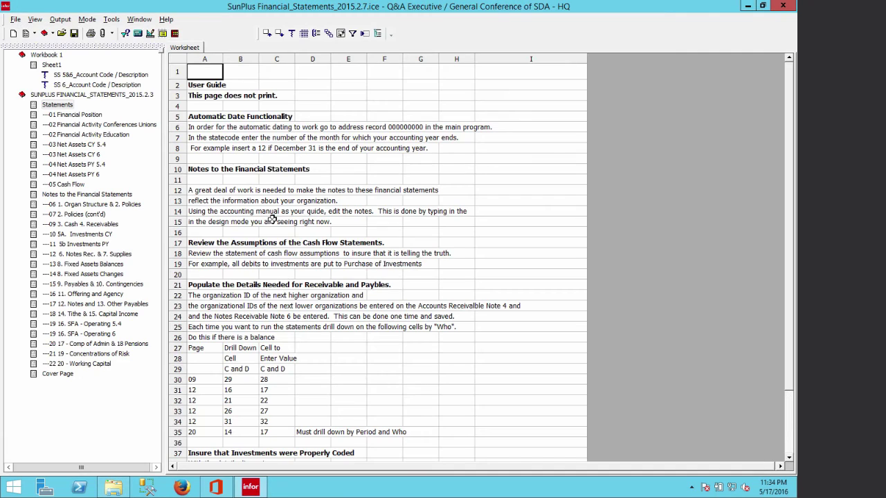
- Show the 01 Financial Position sheet for Adventist Test Business Unit and check the D10 cash figure
{"action": "left_click", "coordinate": [72, 115]}
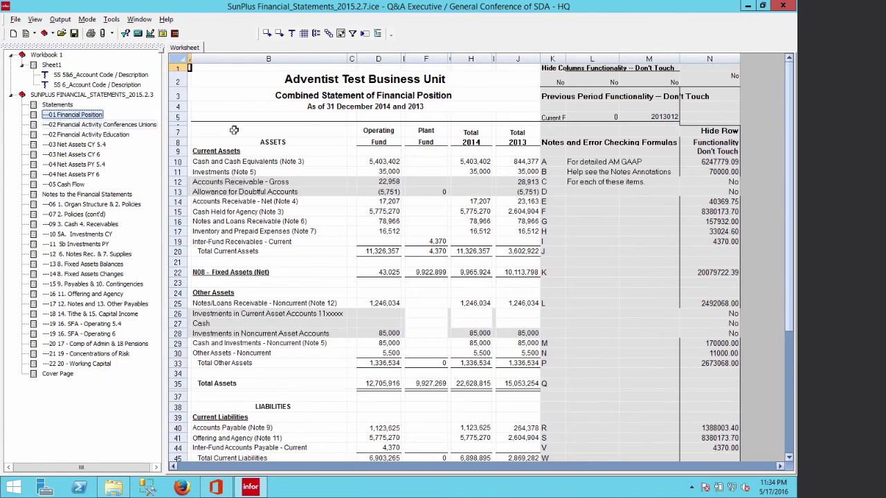
{"action": "left_click", "coordinate": [385, 161]}
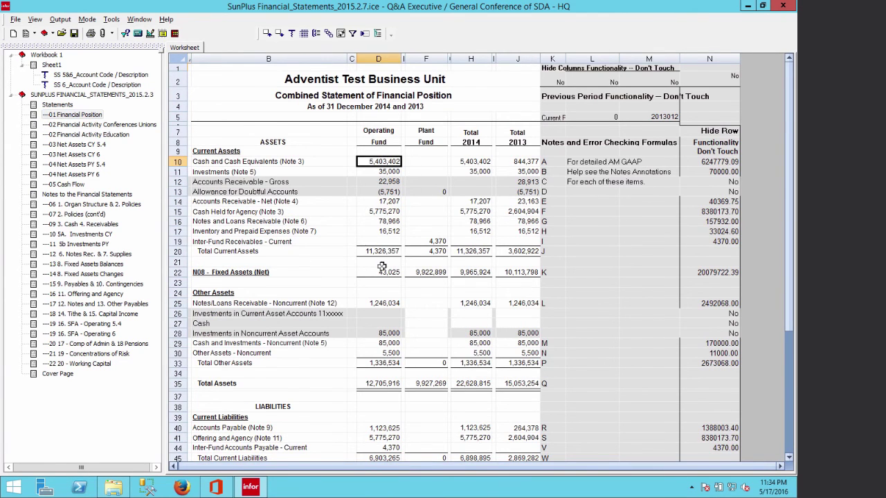
{"action": "scroll", "coordinate": [382, 277], "scroll_direction": "down", "scroll_amount": 8}
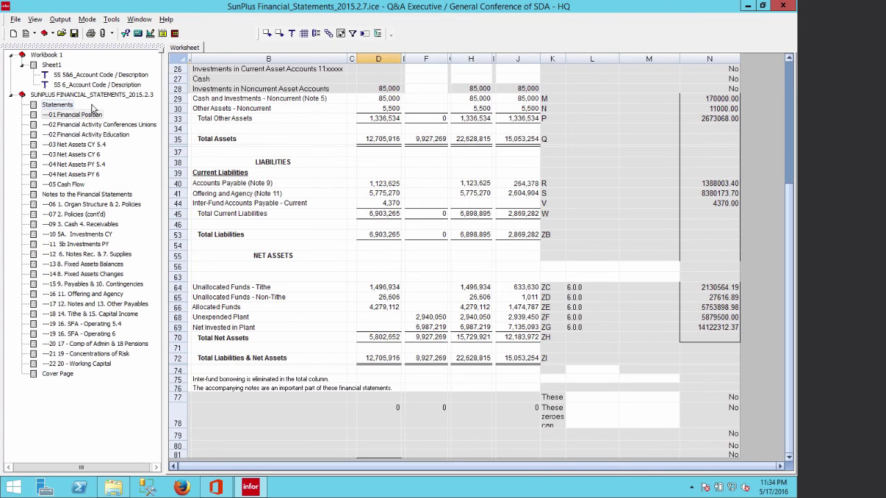
{"action": "left_click", "coordinate": [93, 108]}
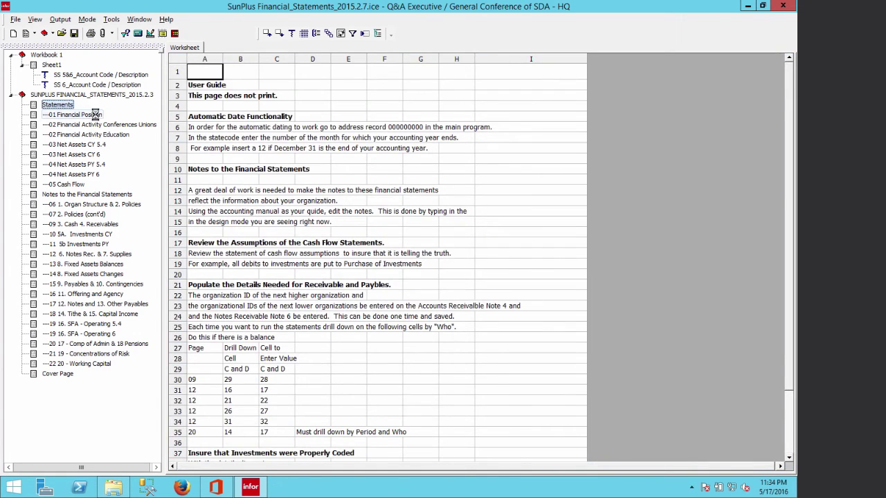
{"action": "left_click", "coordinate": [76, 115]}
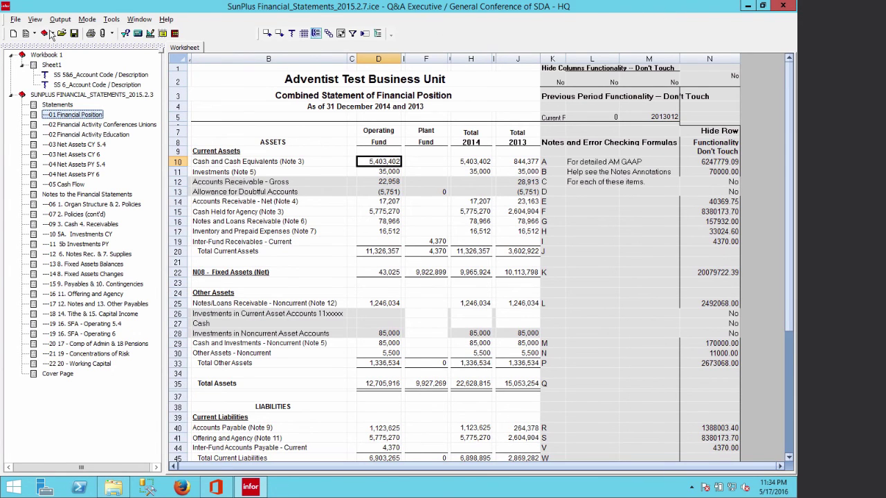
- Close all workbooks without saving changes and quit Q&A Executive
{"action": "left_click", "coordinate": [16, 20]}
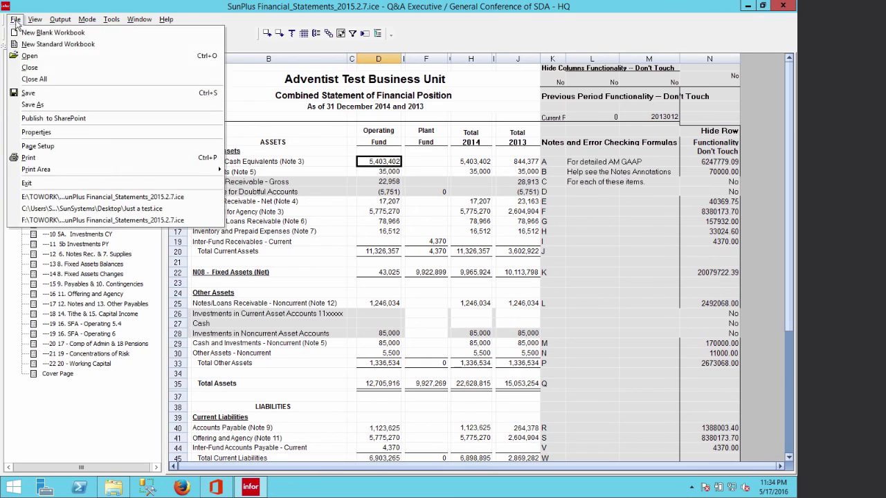
{"action": "left_click", "coordinate": [44, 80]}
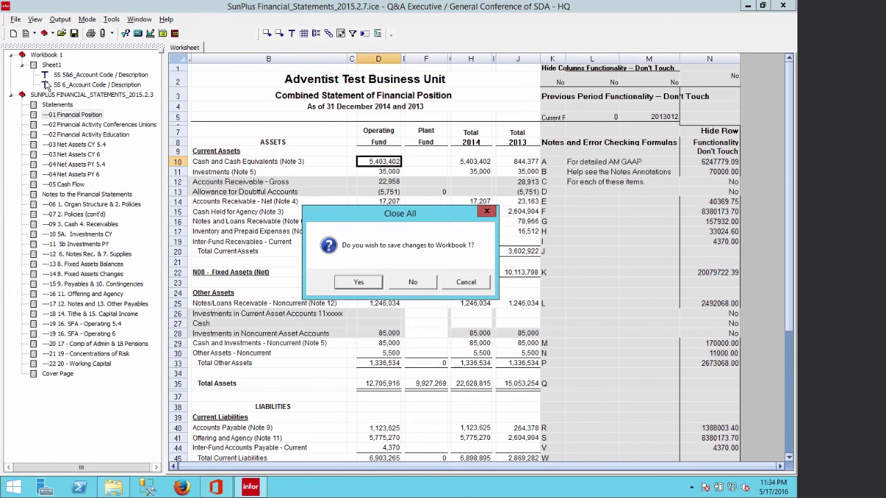
{"action": "left_click", "coordinate": [425, 280]}
{"action": "left_click", "coordinate": [425, 280]}
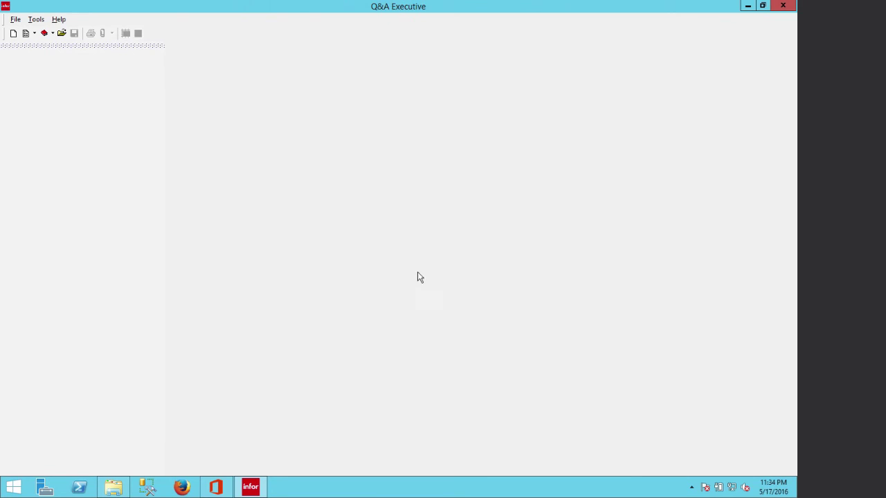
{"action": "left_click", "coordinate": [14, 19]}
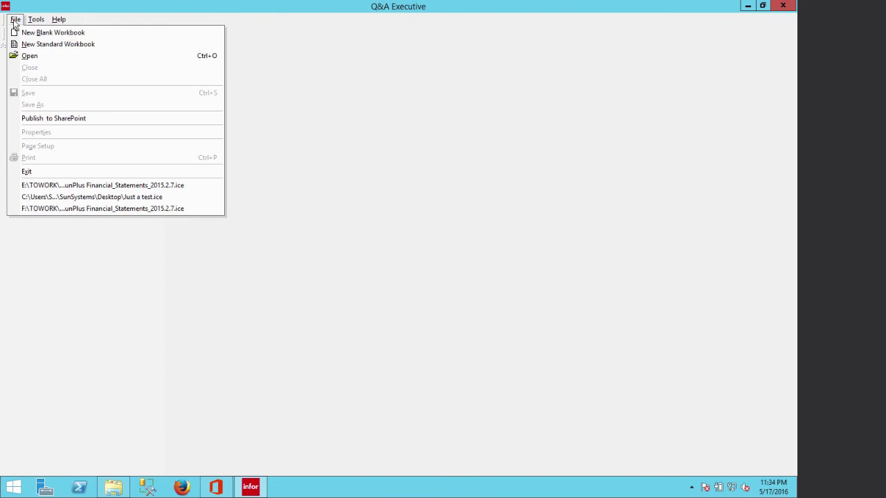
{"action": "left_click", "coordinate": [43, 172]}
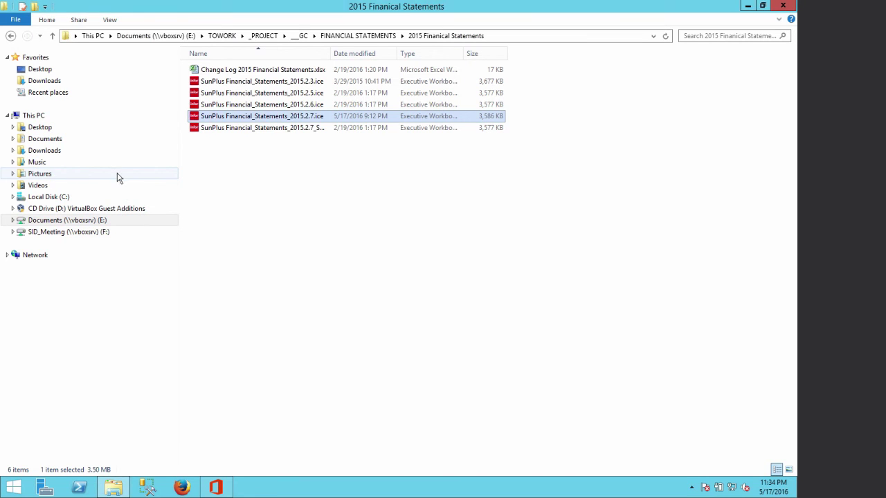
- Launch Excel 2013 from the Start screen
{"action": "left_click", "coordinate": [746, 7]}
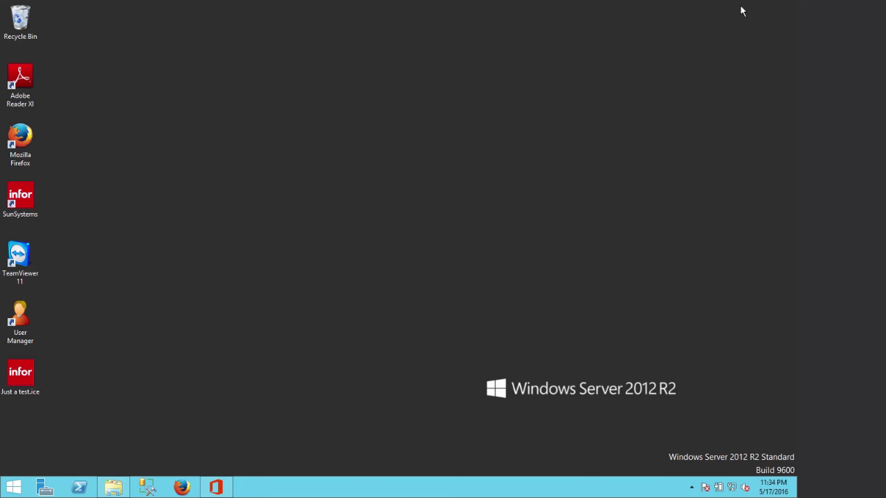
{"action": "left_click", "coordinate": [15, 487]}
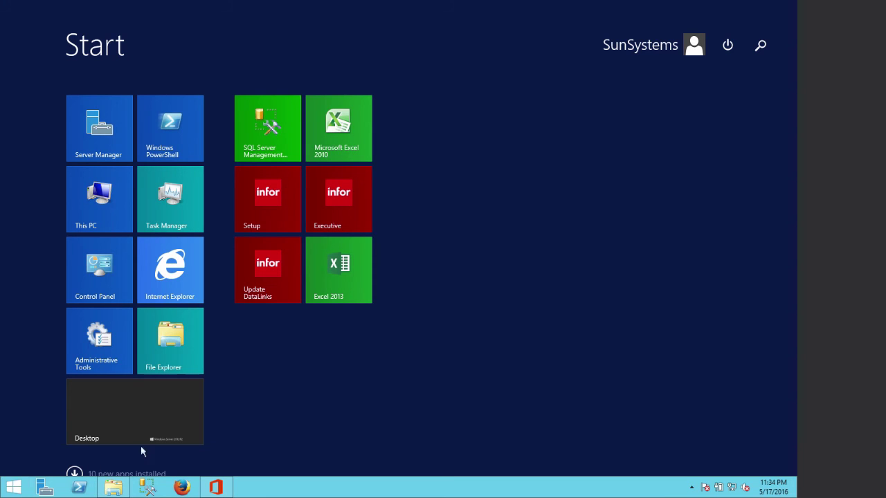
{"action": "left_click", "coordinate": [339, 276]}
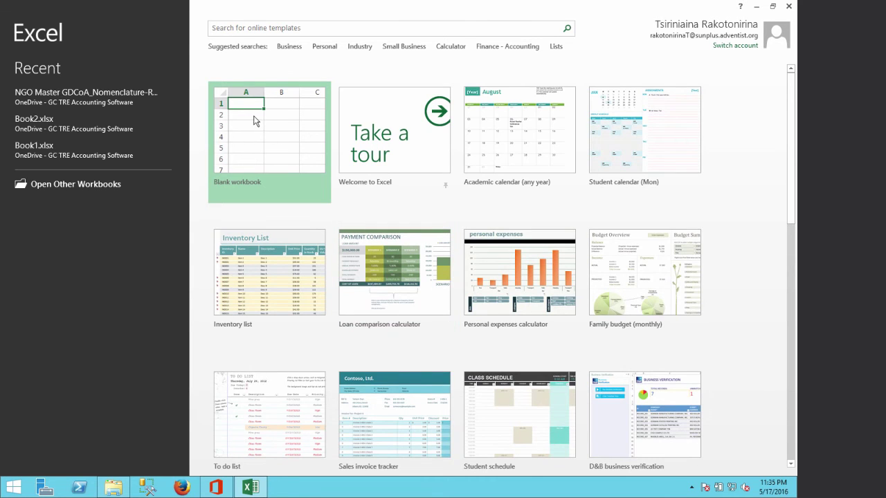
- Create a blank Book1, log on through the Infor Q&A add-in, and select cell A1
{"action": "left_click", "coordinate": [240, 127]}
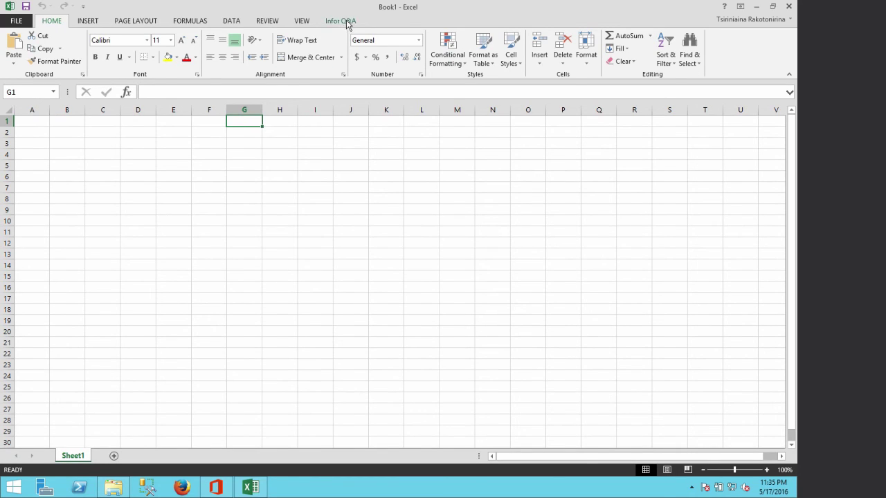
{"action": "left_click", "coordinate": [346, 22]}
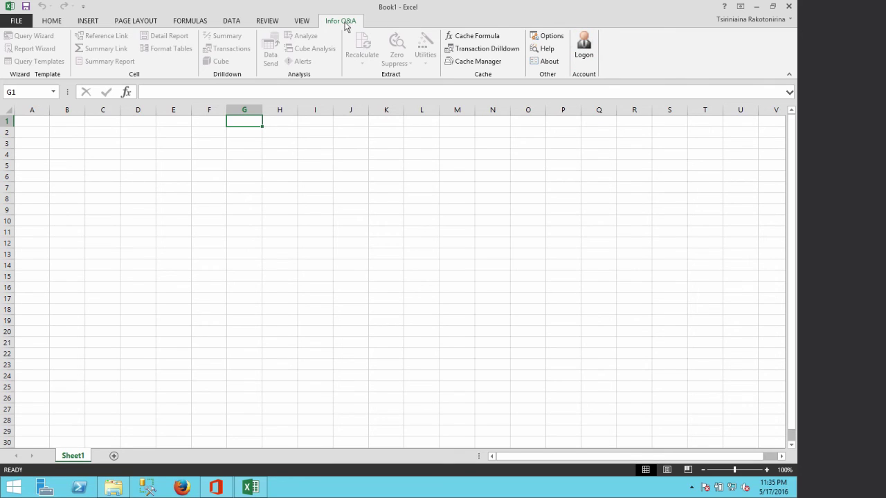
{"action": "left_click", "coordinate": [580, 50]}
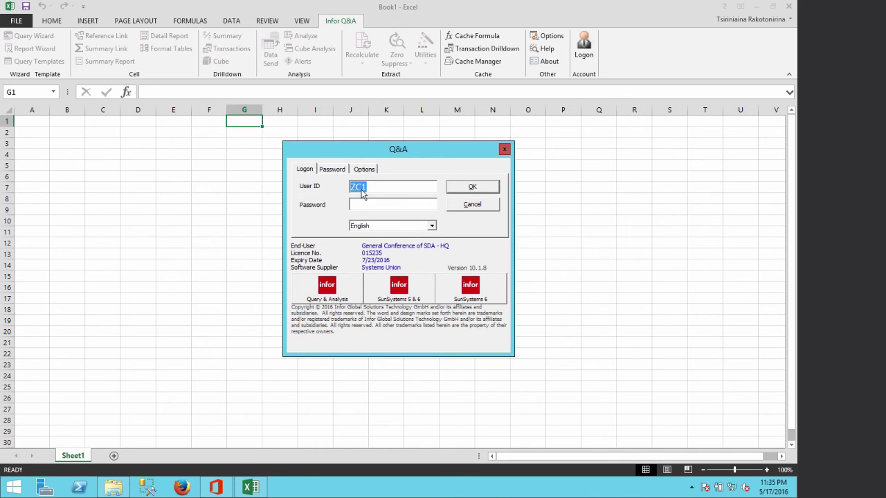
{"action": "left_click", "coordinate": [468, 191]}
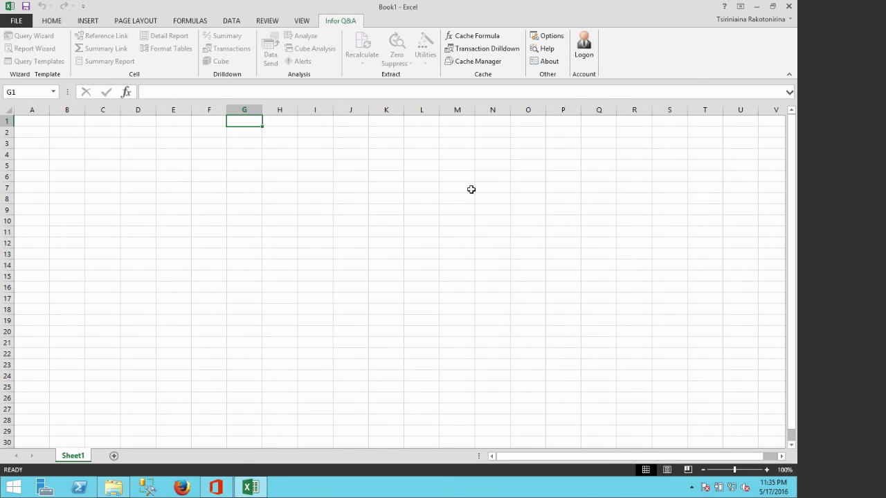
{"action": "left_click", "coordinate": [41, 123]}
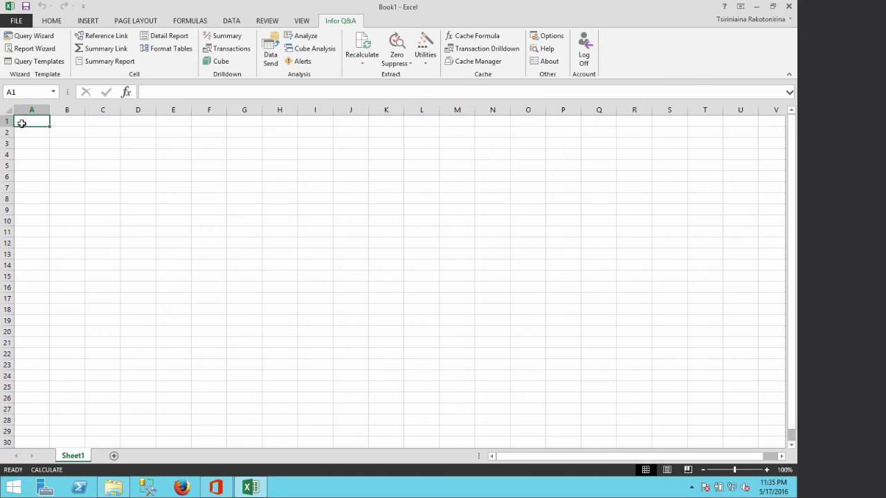
- Start a new summary report, dismiss the clipboard warning, and set the Table filter to LA Ledger
{"action": "left_click", "coordinate": [94, 62]}
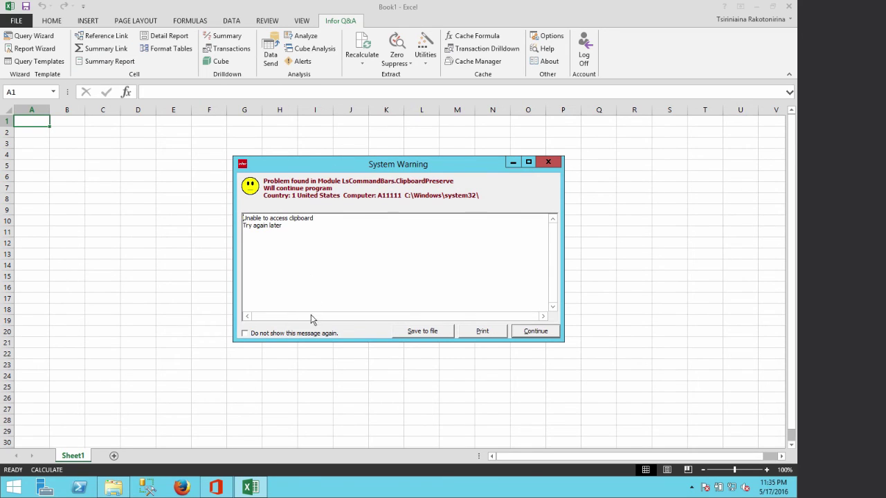
{"action": "left_click", "coordinate": [286, 334]}
{"action": "left_click", "coordinate": [542, 333]}
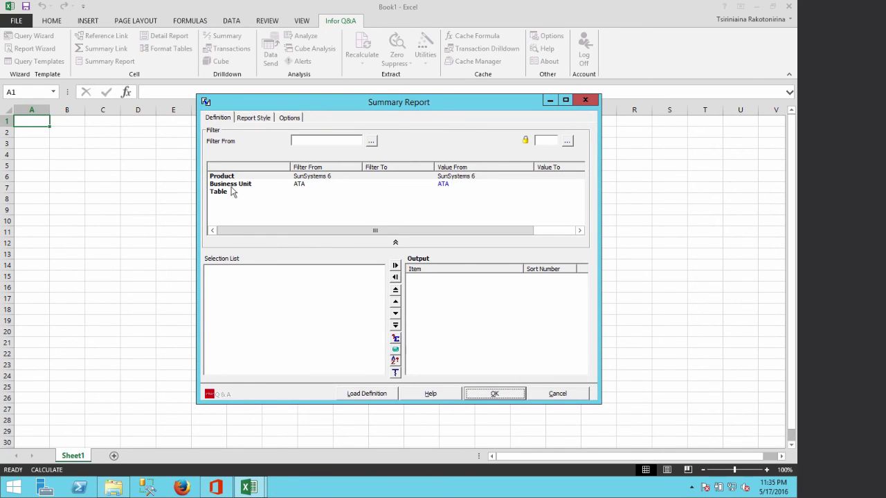
{"action": "double_click", "coordinate": [281, 195]}
{"action": "left_click", "coordinate": [566, 153]}
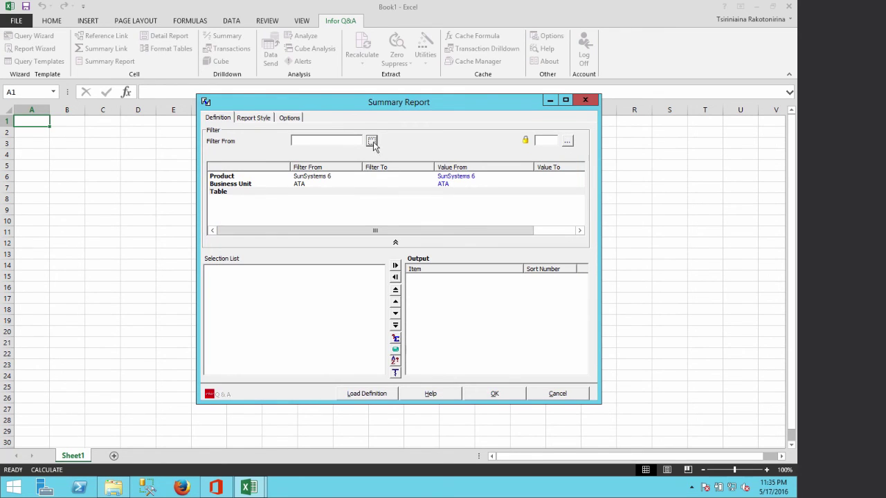
{"action": "left_click", "coordinate": [372, 142]}
{"action": "left_click", "coordinate": [267, 154]}
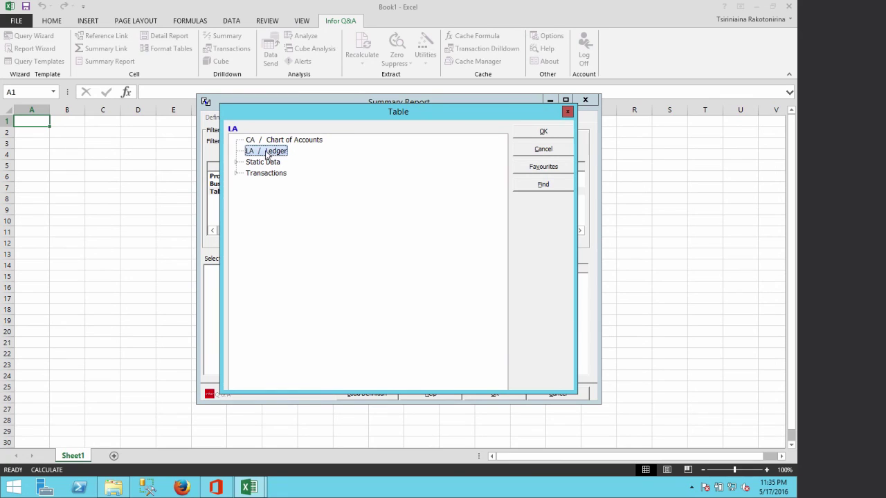
{"action": "left_click", "coordinate": [531, 133]}
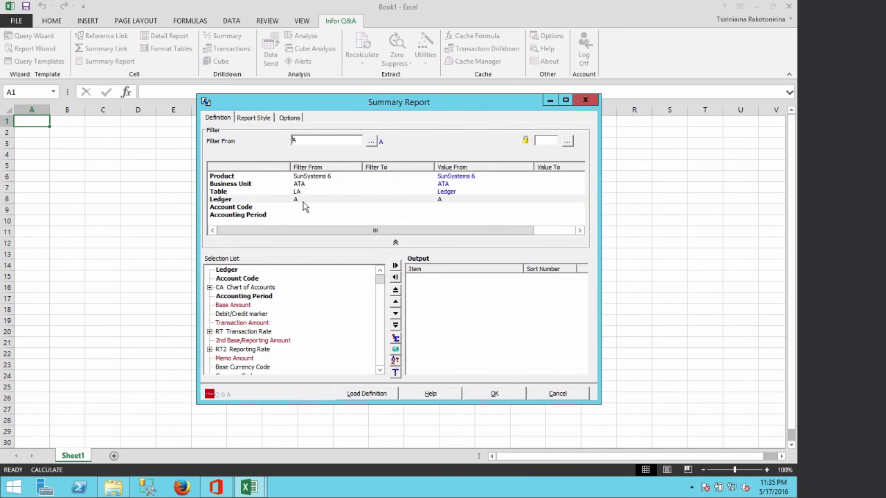
- Filter Account Code to 1% and Accounting Period from 1844/010 to 2015/012
{"action": "left_click", "coordinate": [293, 207]}
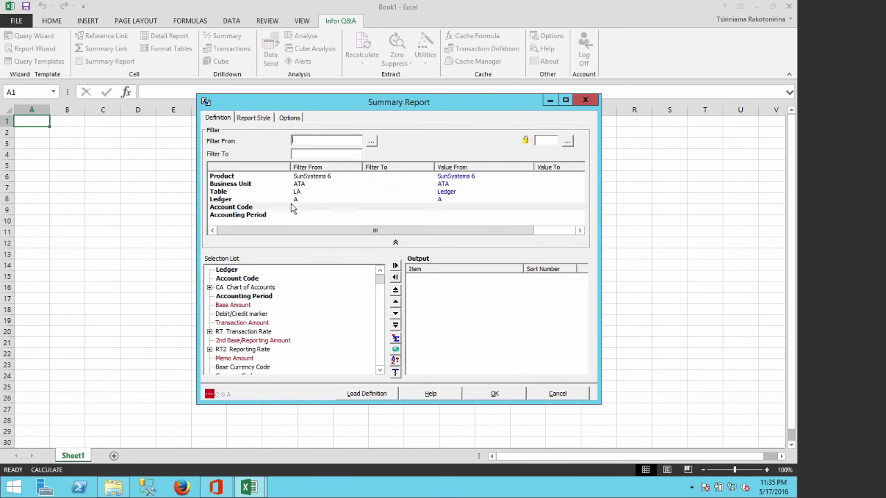
{"action": "left_click", "coordinate": [320, 140]}
{"action": "type", "text": "1%"}
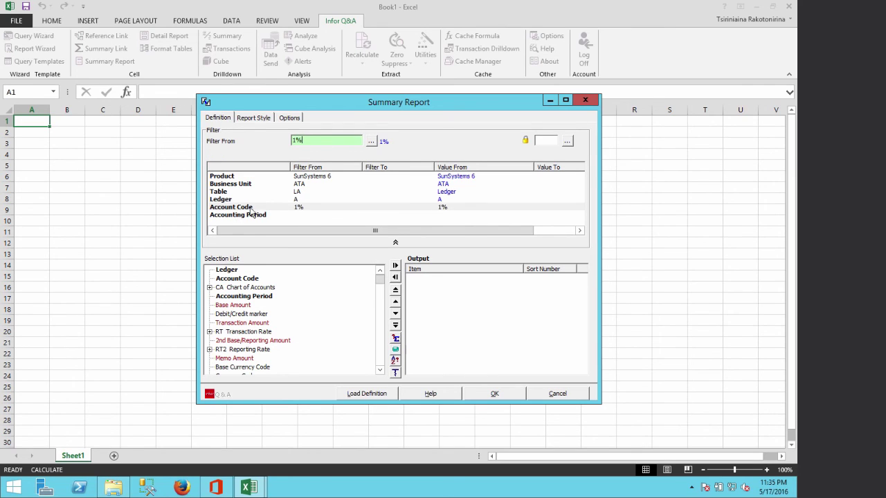
{"action": "left_click", "coordinate": [305, 215]}
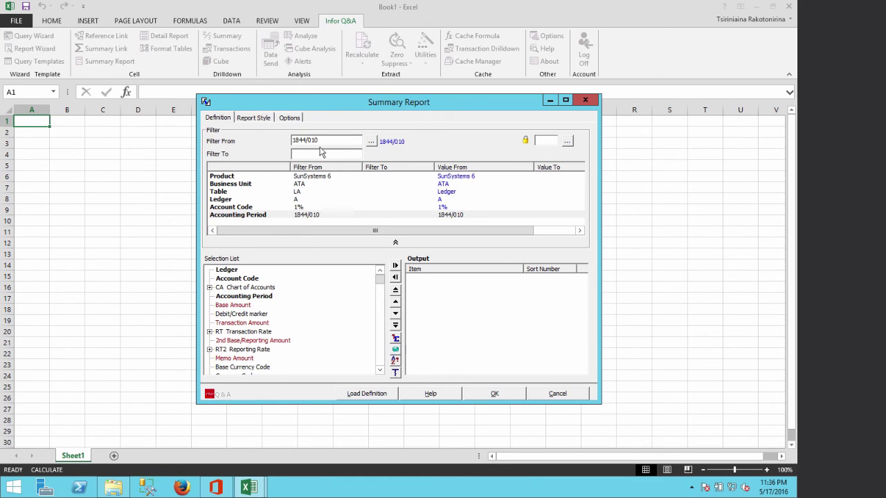
{"action": "left_click", "coordinate": [321, 154]}
{"action": "type", "text": "2015/012"}
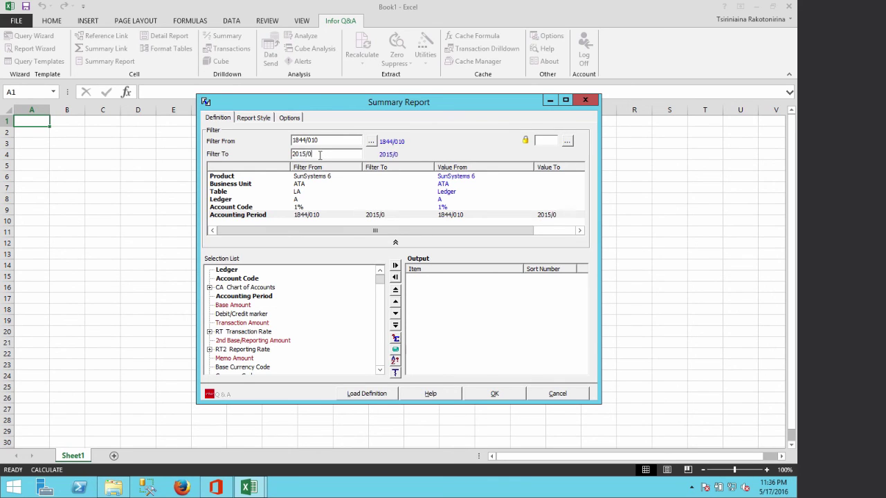
- Output Account Code, Chart of Accounts Description and Base Amount, then run the report into the sheet
{"action": "double_click", "coordinate": [230, 279]}
{"action": "left_click", "coordinate": [210, 287]}
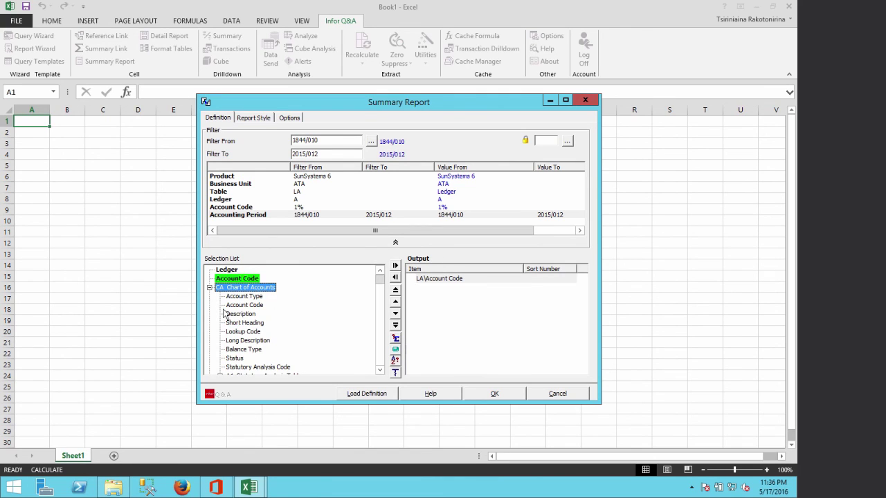
{"action": "double_click", "coordinate": [232, 315]}
{"action": "left_click", "coordinate": [210, 287]}
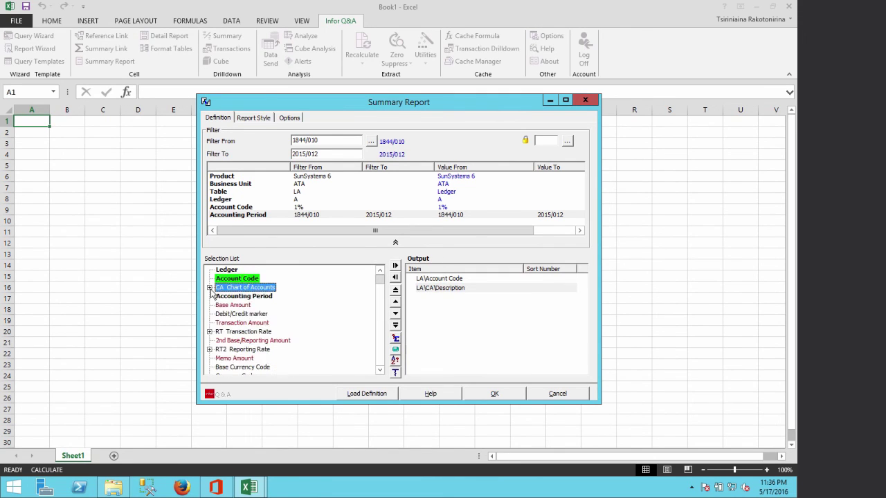
{"action": "double_click", "coordinate": [231, 306]}
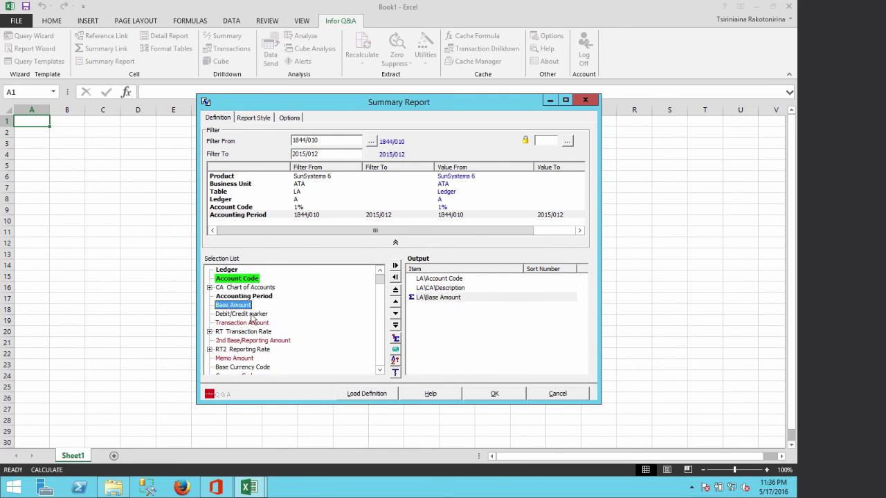
{"action": "left_click", "coordinate": [309, 178]}
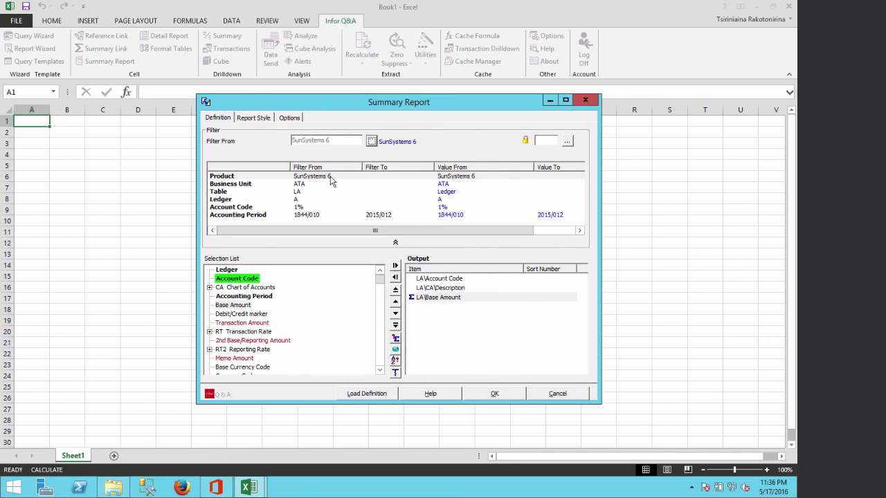
{"action": "left_click", "coordinate": [496, 393]}
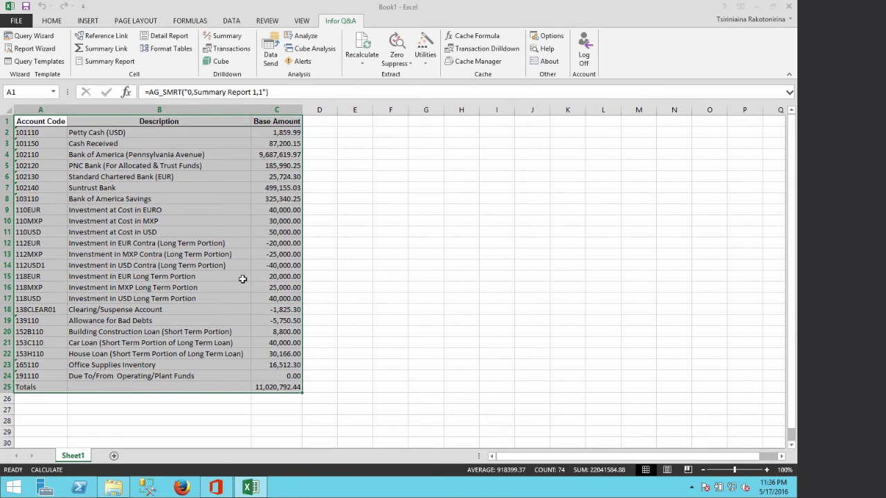
- Rename the report sheet totalling 11,020,792.44 to 'SS 6' and add a new blank sheet
{"action": "left_click", "coordinate": [287, 387]}
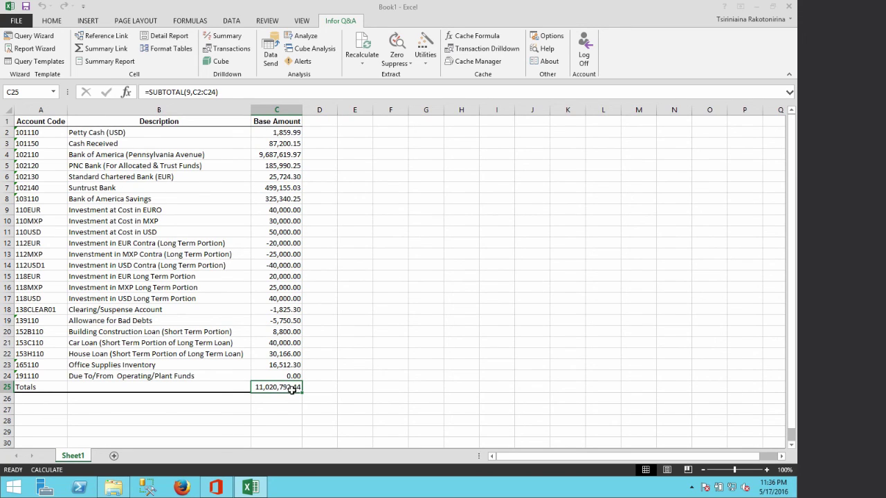
{"action": "left_click", "coordinate": [76, 456]}
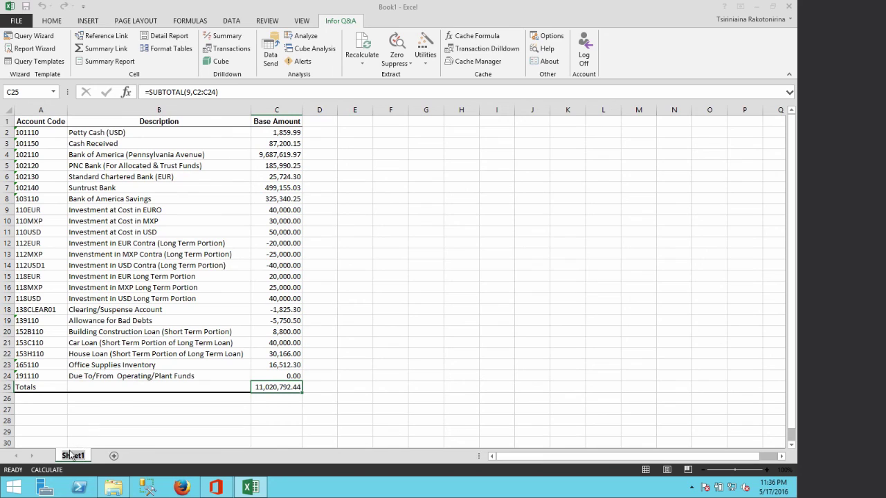
{"action": "type", "text": "SS"}
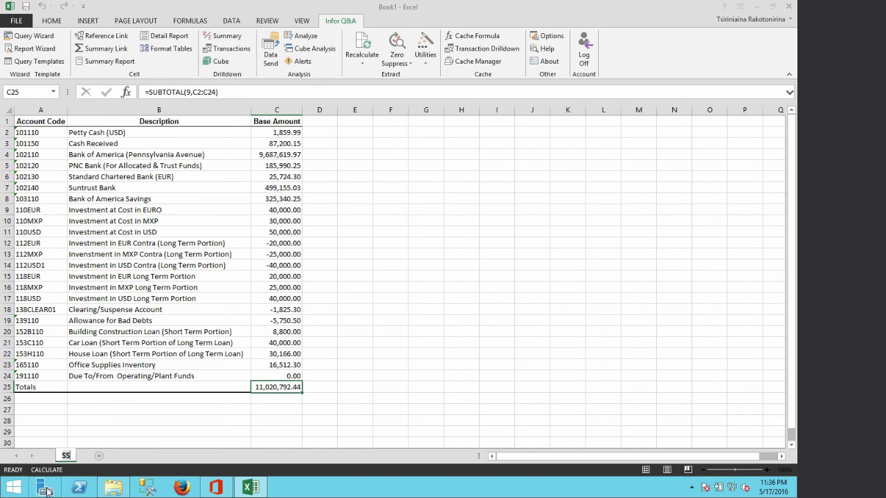
{"action": "type", "text": " 6"}
{"action": "key", "text": "Return"}
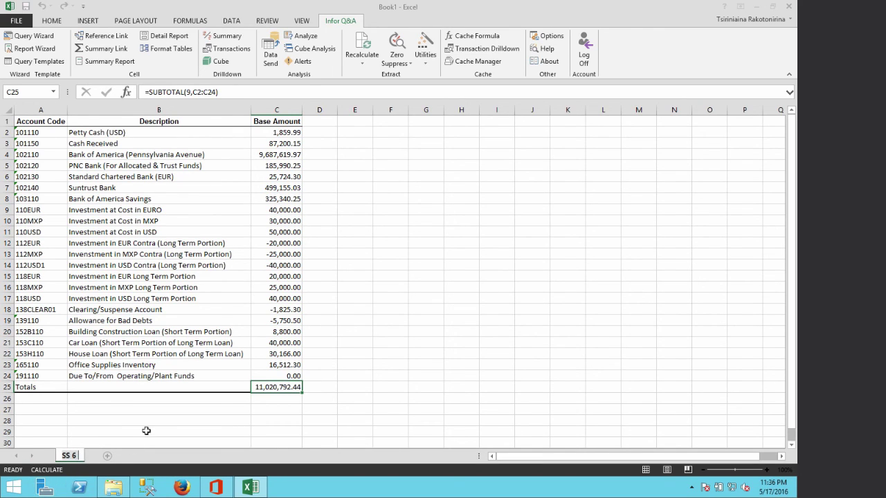
{"action": "left_click", "coordinate": [146, 431]}
{"action": "left_click", "coordinate": [107, 455]}
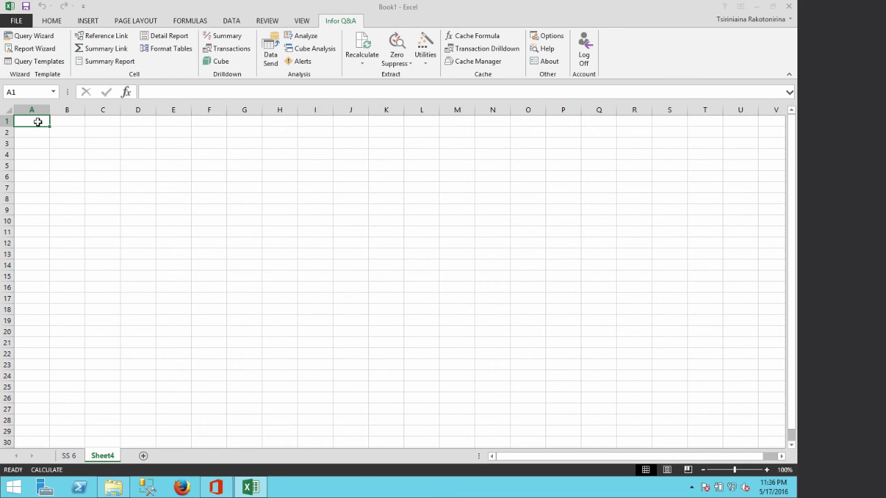
- Start a second summary report with product SunSystems 5 & 6 and table LA Ledger
{"action": "left_click", "coordinate": [104, 62]}
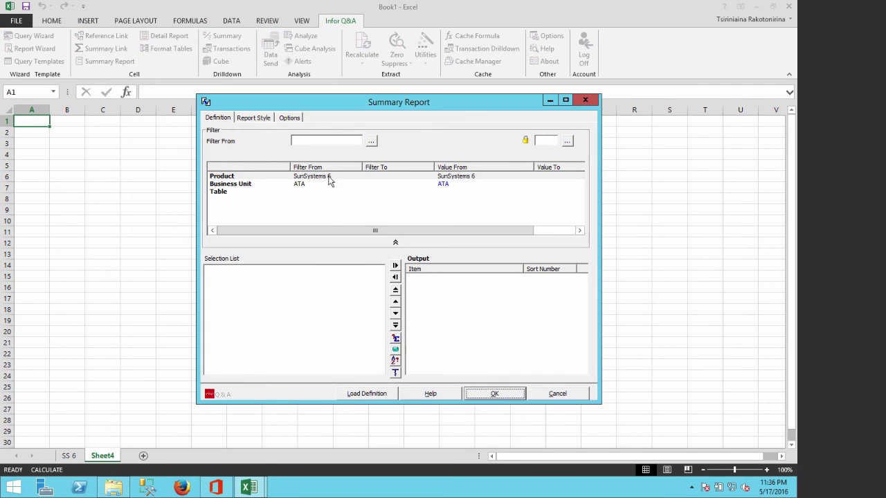
{"action": "double_click", "coordinate": [327, 178]}
{"action": "left_click", "coordinate": [367, 186]}
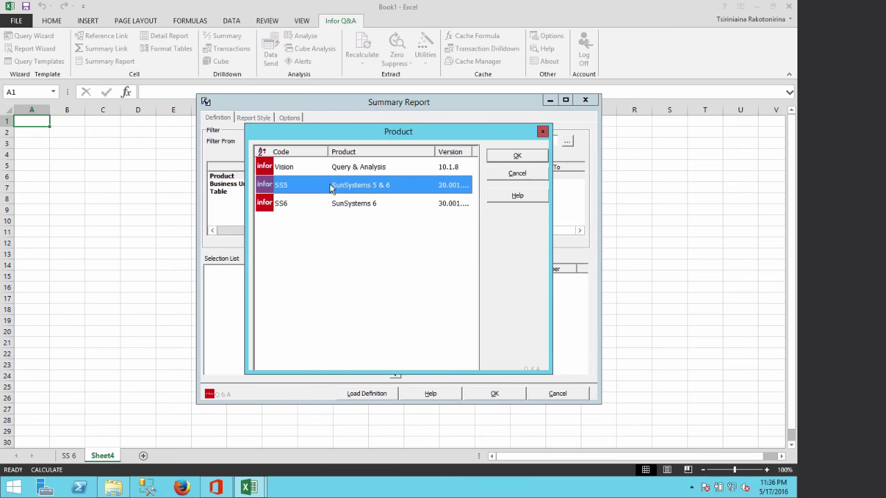
{"action": "double_click", "coordinate": [372, 185]}
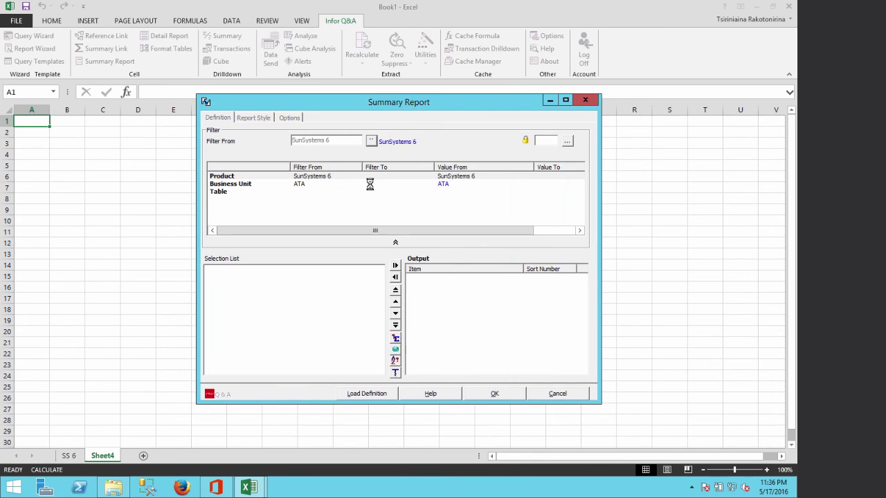
{"action": "double_click", "coordinate": [299, 192]}
{"action": "double_click", "coordinate": [253, 152]}
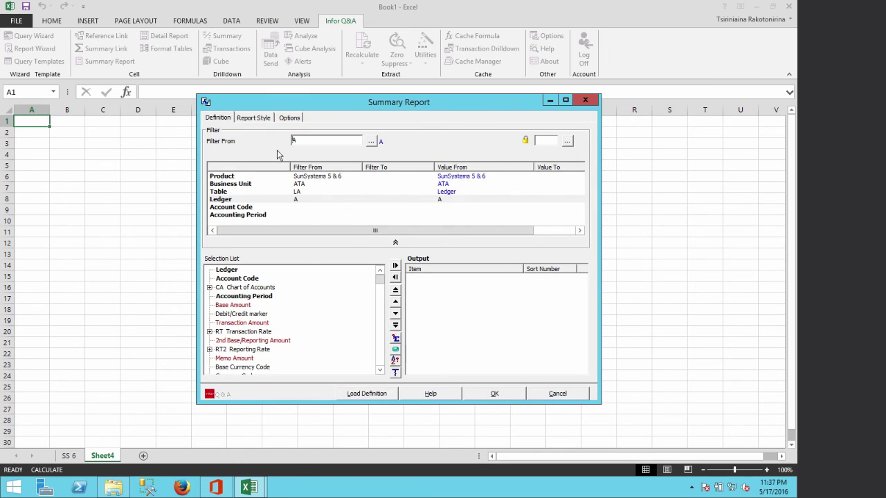
- Filter Account Code to 1% and Accounting Period from 1844/010 to 2015/012
{"action": "left_click", "coordinate": [301, 207]}
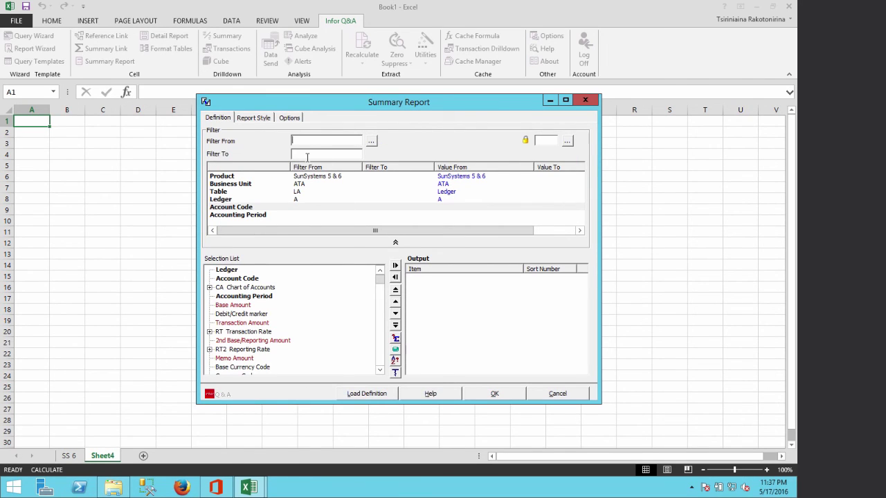
{"action": "type", "text": "1%"}
{"action": "left_click", "coordinate": [299, 217]}
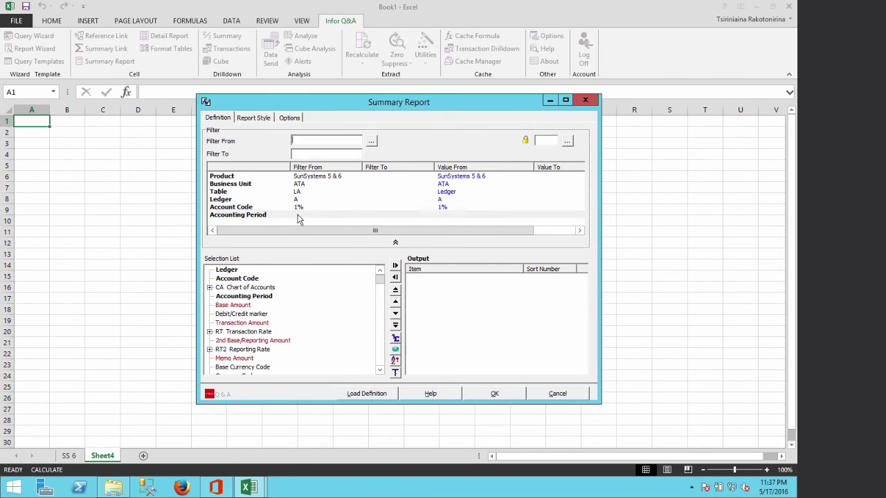
{"action": "type", "text": "184"}
{"action": "type", "text": "4/"}
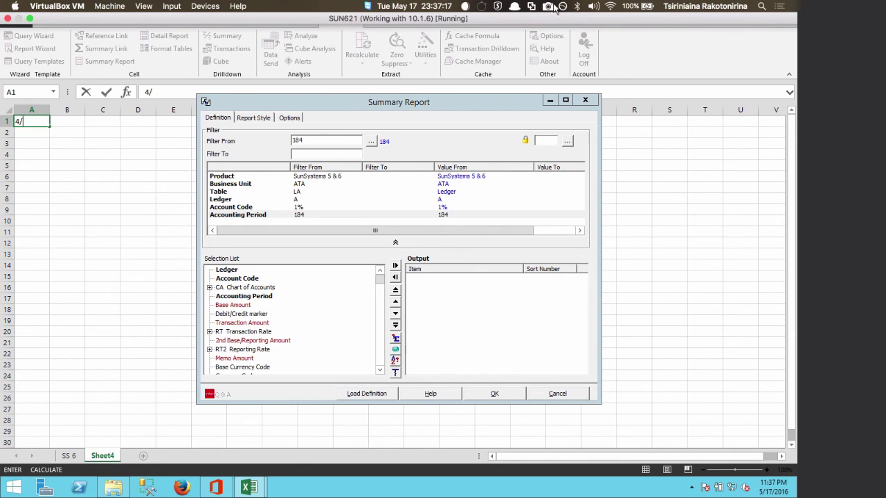
{"action": "left_click", "coordinate": [563, 7]}
{"action": "left_click", "coordinate": [585, 30]}
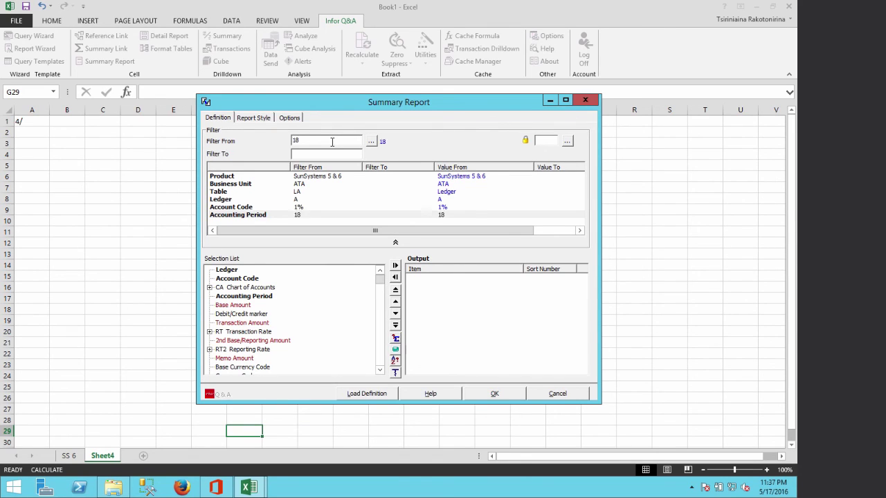
{"action": "type", "text": "44/"}
{"action": "key", "text": "BackSpace"}
{"action": "key", "text": "BackSpace"}
{"action": "left_click", "coordinate": [325, 156]}
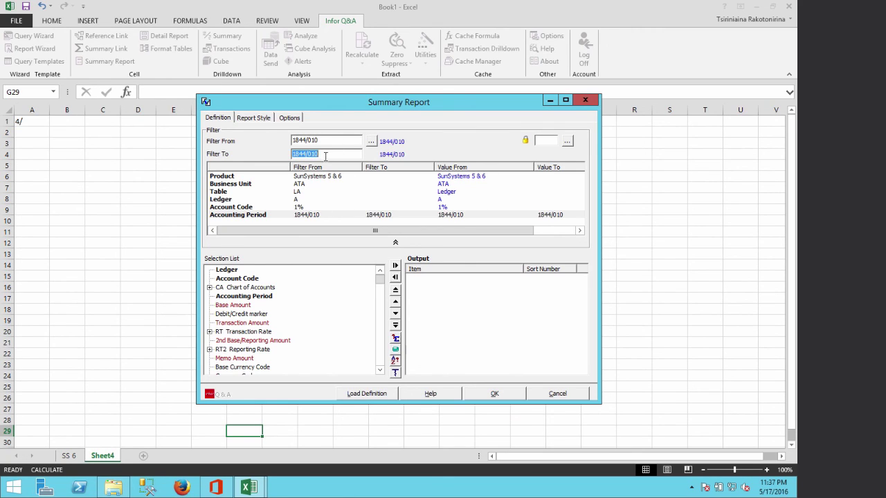
{"action": "type", "text": "2015"}
- Add Account Code, Chart of Accounts Description and summed Base Amount, then generate the report on Sheet4
{"action": "double_click", "coordinate": [237, 280]}
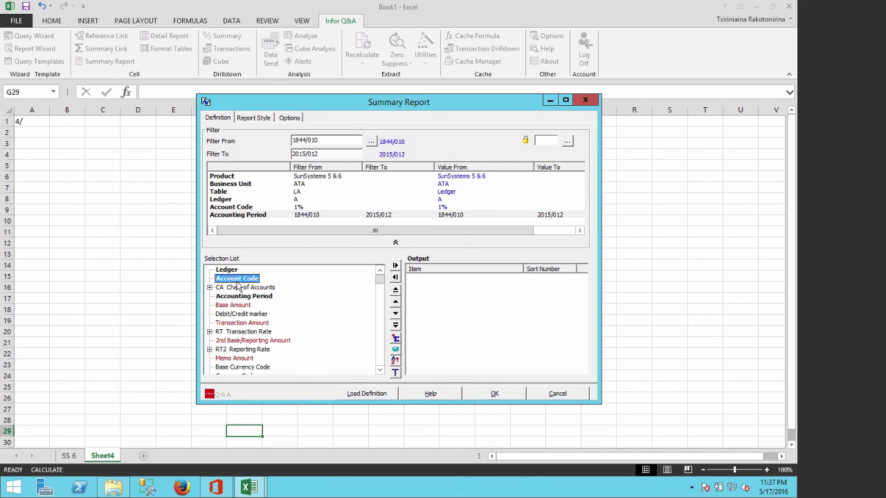
{"action": "left_click", "coordinate": [209, 288]}
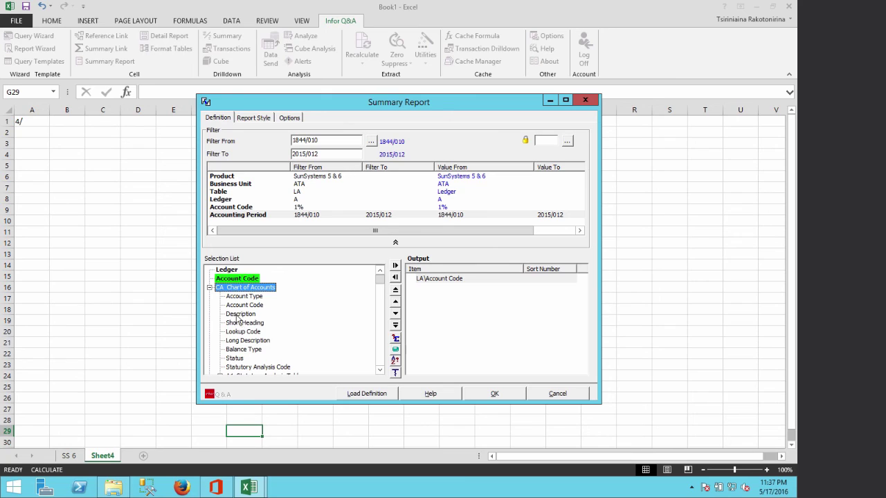
{"action": "left_click", "coordinate": [239, 315]}
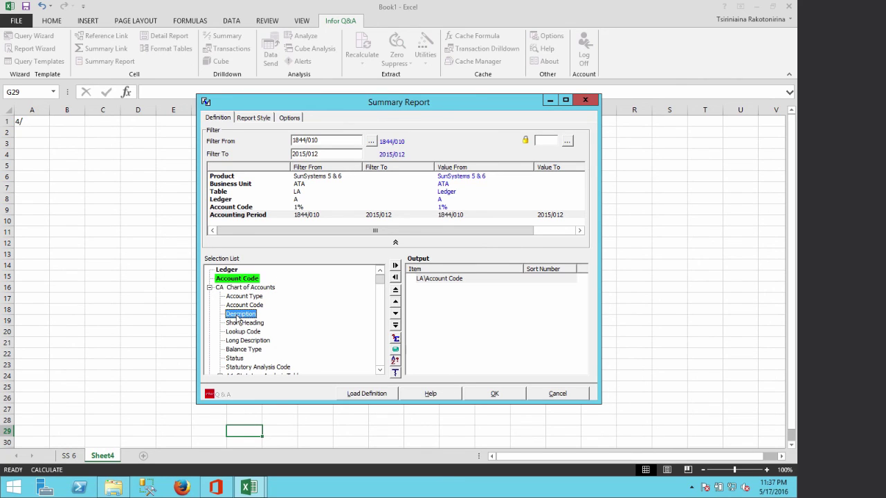
{"action": "double_click", "coordinate": [238, 317]}
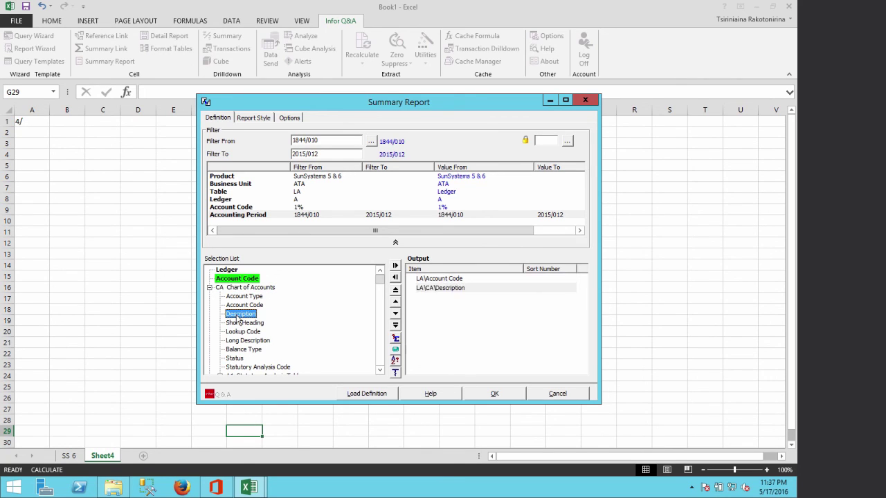
{"action": "left_click", "coordinate": [210, 288]}
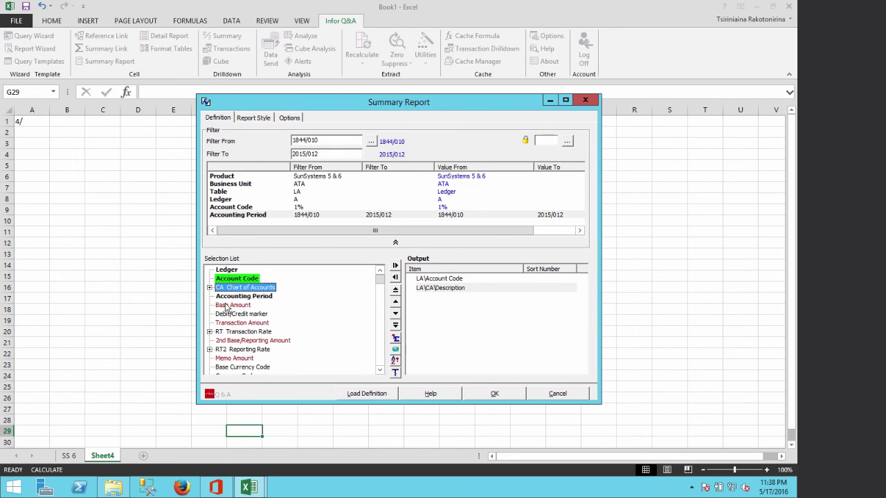
{"action": "double_click", "coordinate": [233, 306]}
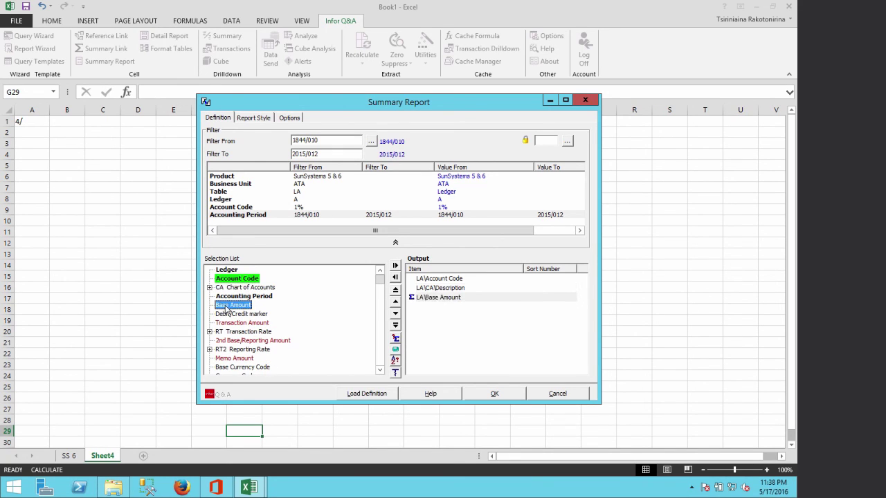
{"action": "left_click", "coordinate": [501, 396]}
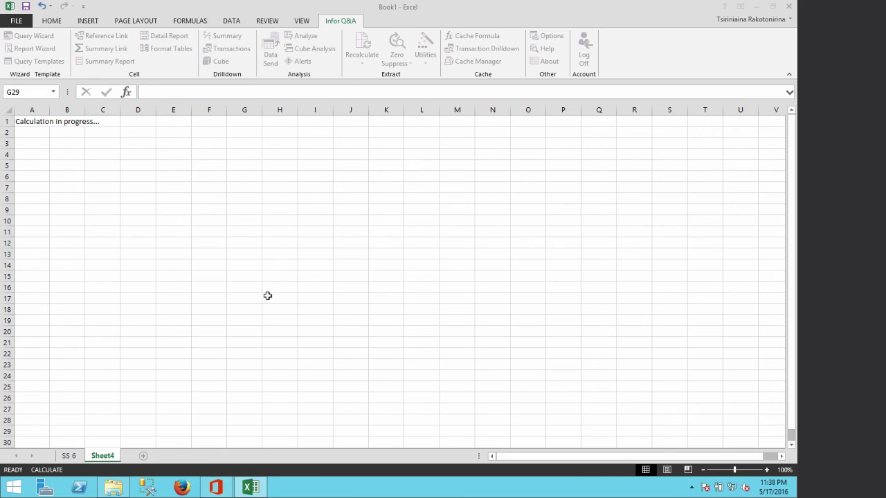
- Autofit columns A to C and check the total 11,020,792.44 in C25
{"action": "left_click_drag", "start_coordinate": [36, 109], "coordinate": [117, 109]}
{"action": "double_click", "coordinate": [119, 110]}
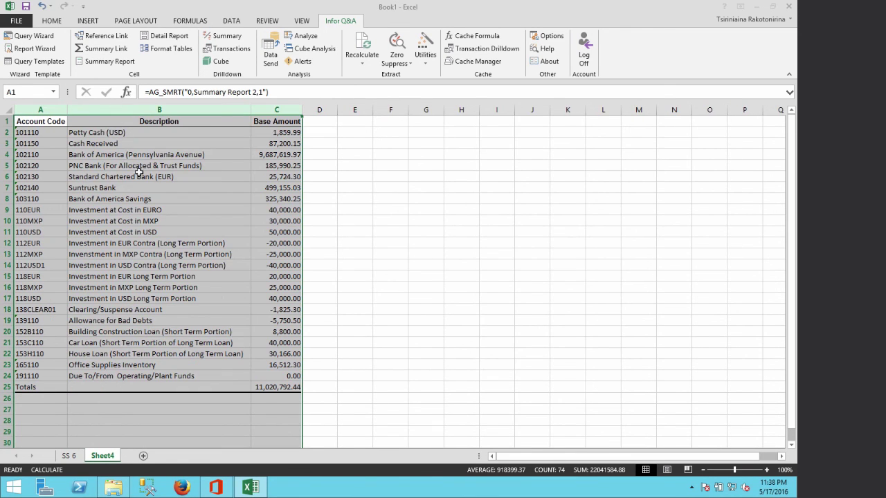
{"action": "left_click", "coordinate": [268, 386]}
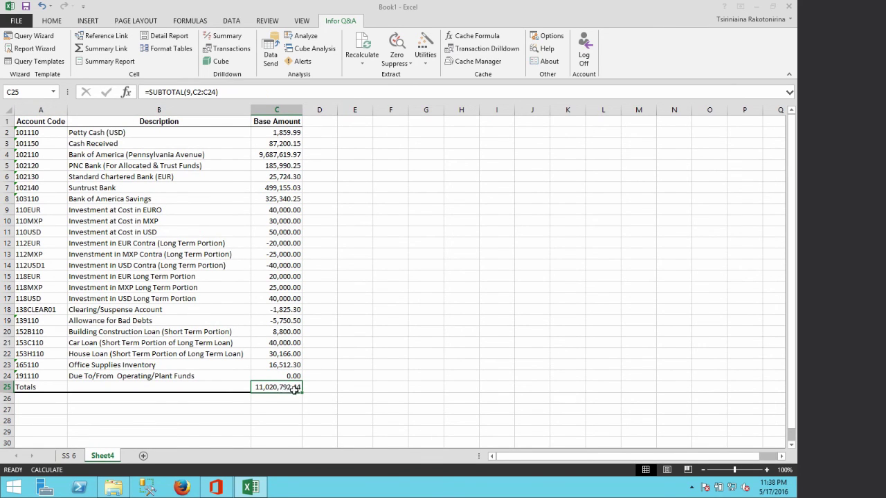
- Rename Sheet4 to 'SS 5&6' and compare it with the SS 6 sheet
{"action": "double_click", "coordinate": [101, 455]}
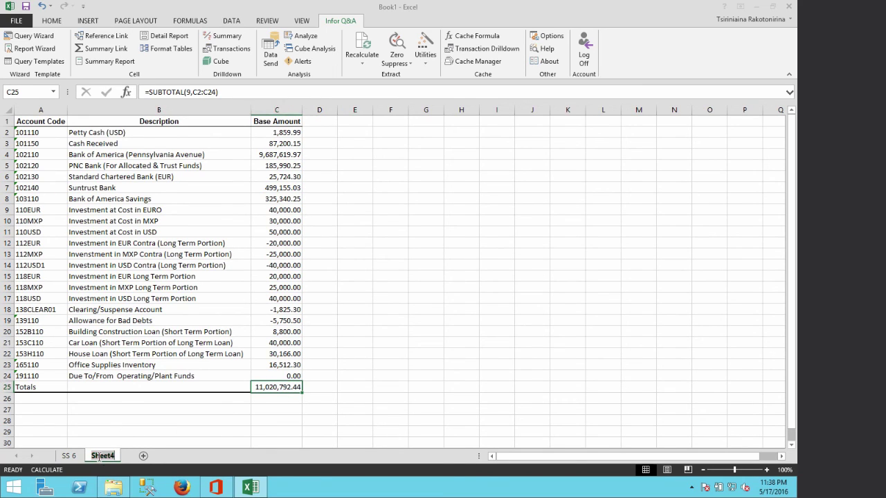
{"action": "type", "text": "SS"}
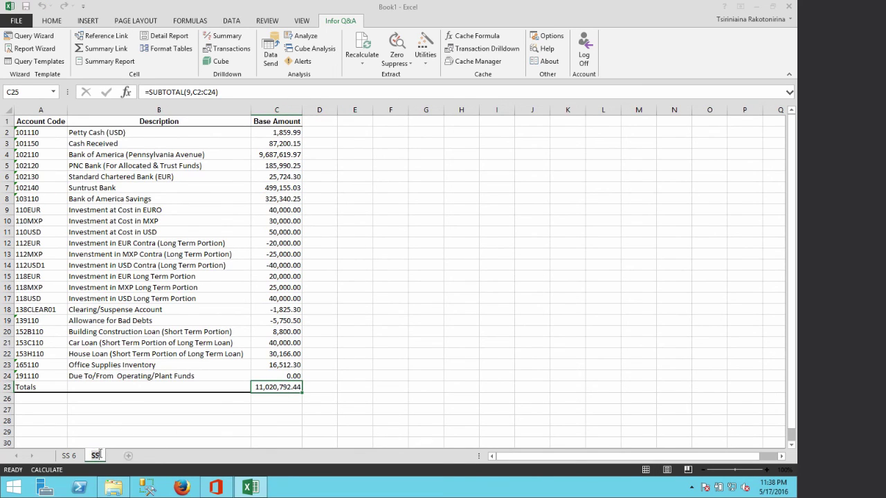
{"action": "type", "text": " 5&6"}
{"action": "key", "text": "Return"}
{"action": "left_click", "coordinate": [72, 455]}
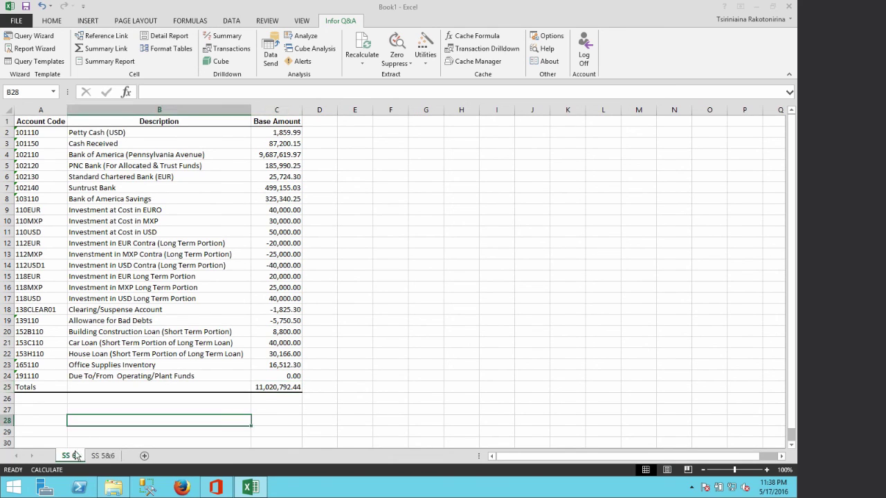
{"action": "left_click", "coordinate": [104, 456]}
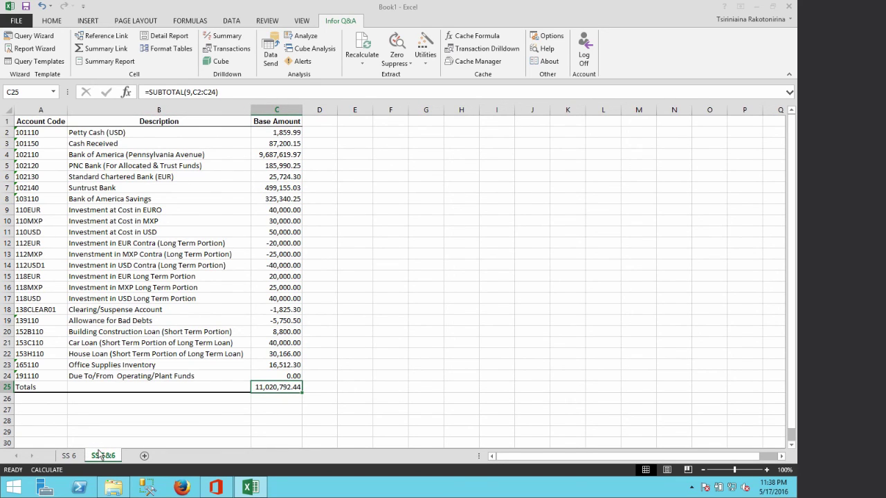
- Bring up the 2015 Financial Statements folder in File Explorer
{"action": "mouse_move", "coordinate": [114, 488]}
{"action": "left_click", "coordinate": [235, 321]}
{"action": "left_click", "coordinate": [118, 488]}
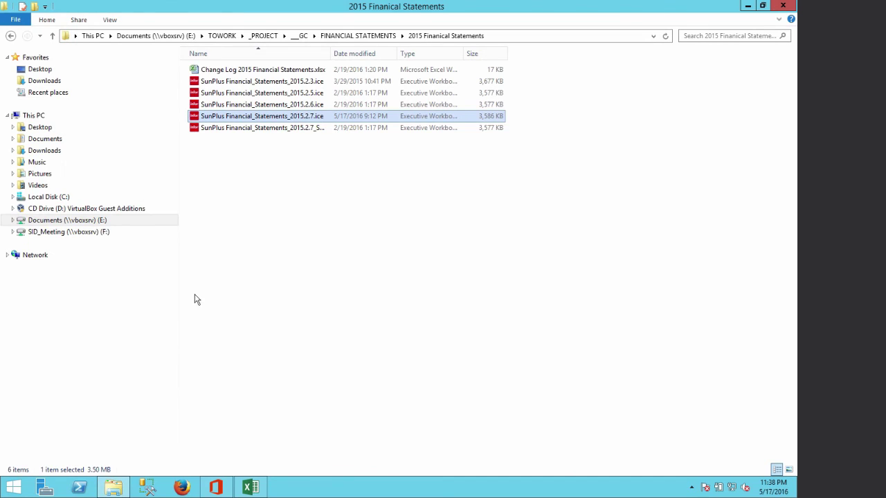
- Locate Q&A_datalink_20.001.0019.zip in C:\SunPlus62, then return to cell A1 of the Excel report
{"action": "left_click", "coordinate": [56, 198]}
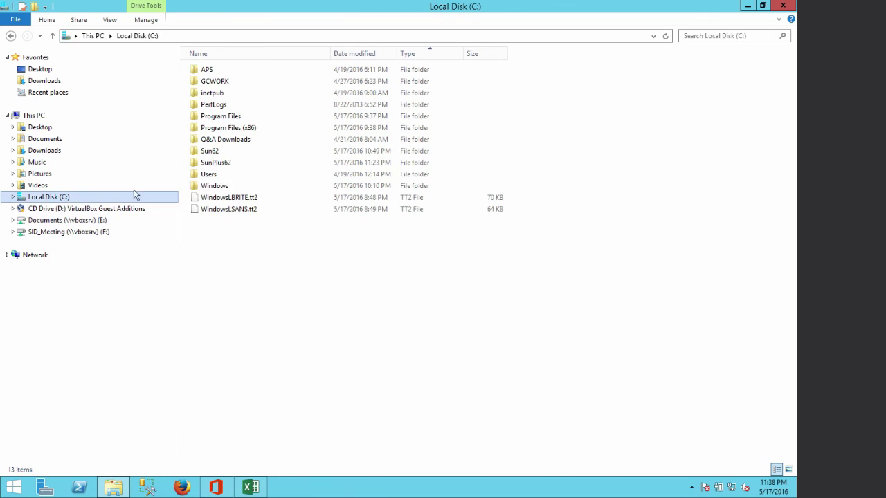
{"action": "double_click", "coordinate": [217, 169]}
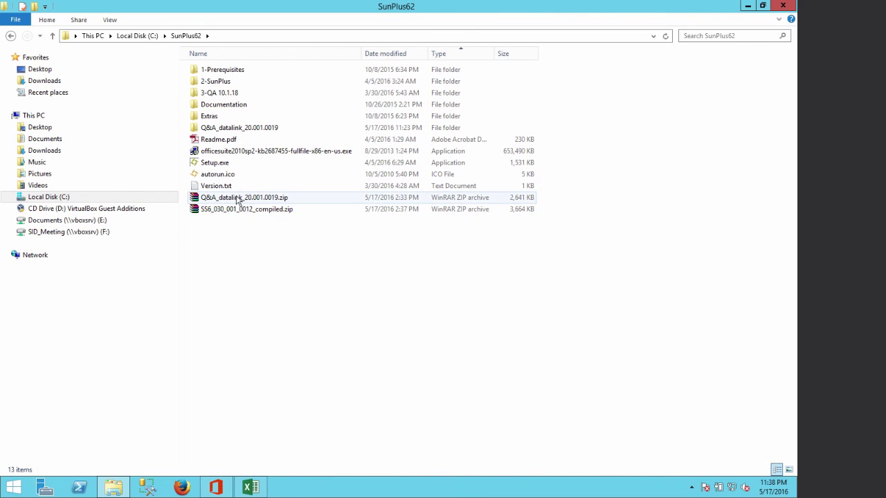
{"action": "left_click", "coordinate": [220, 199]}
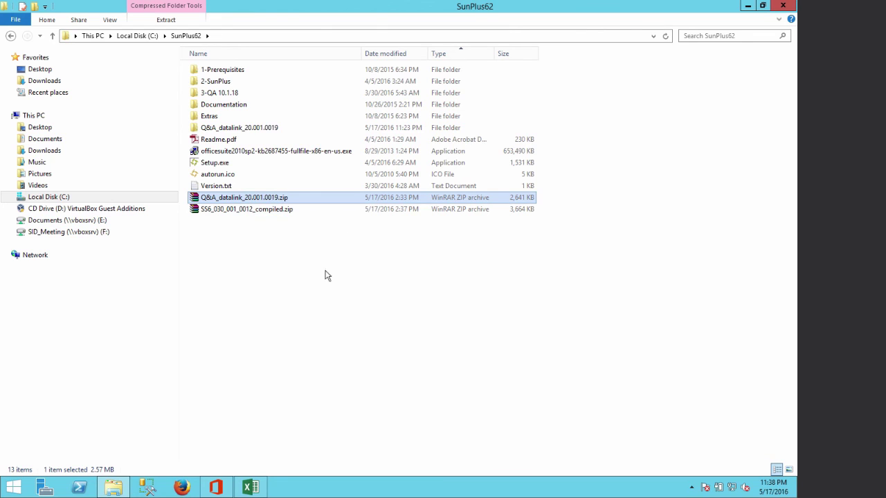
{"action": "left_click", "coordinate": [251, 485]}
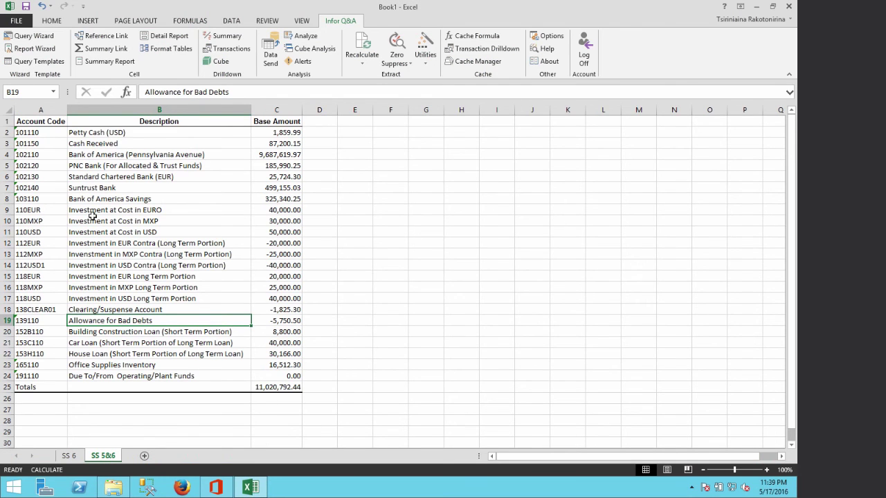
{"action": "left_click", "coordinate": [42, 122]}
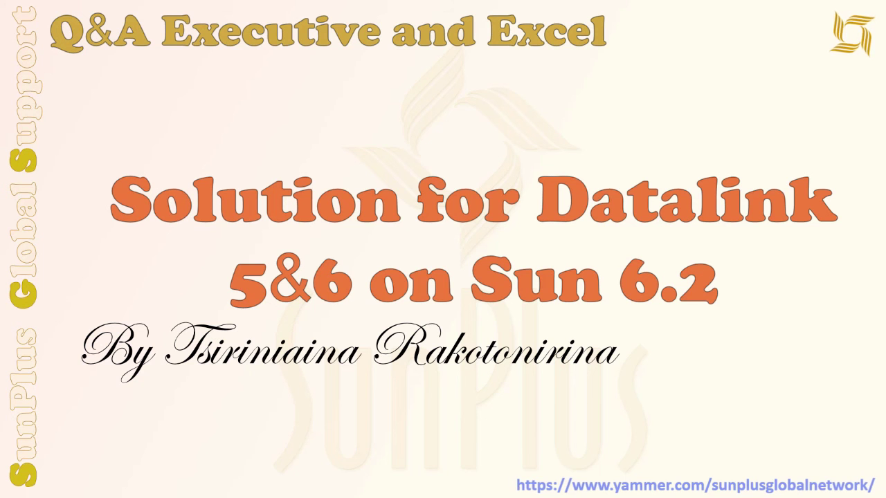